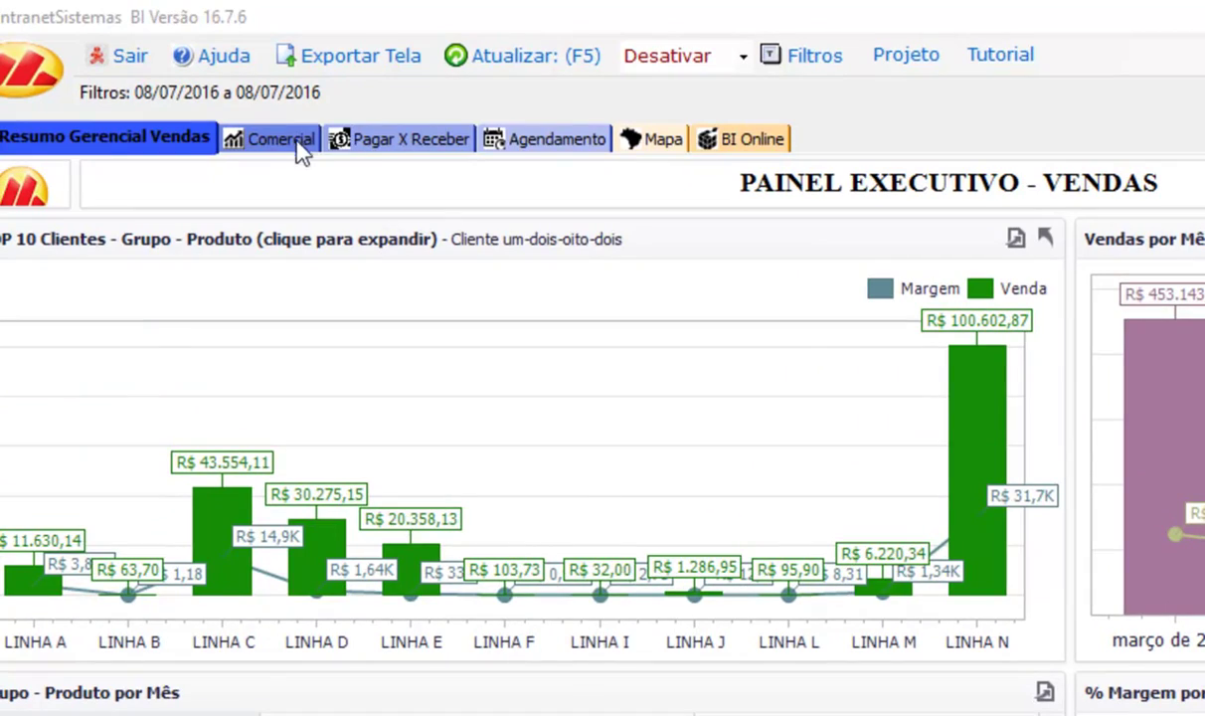
Step: On the Comercial dashboard, clear the filter of the Top 5 sales cards and switch them to Custo X Venda
left_click(298, 142)
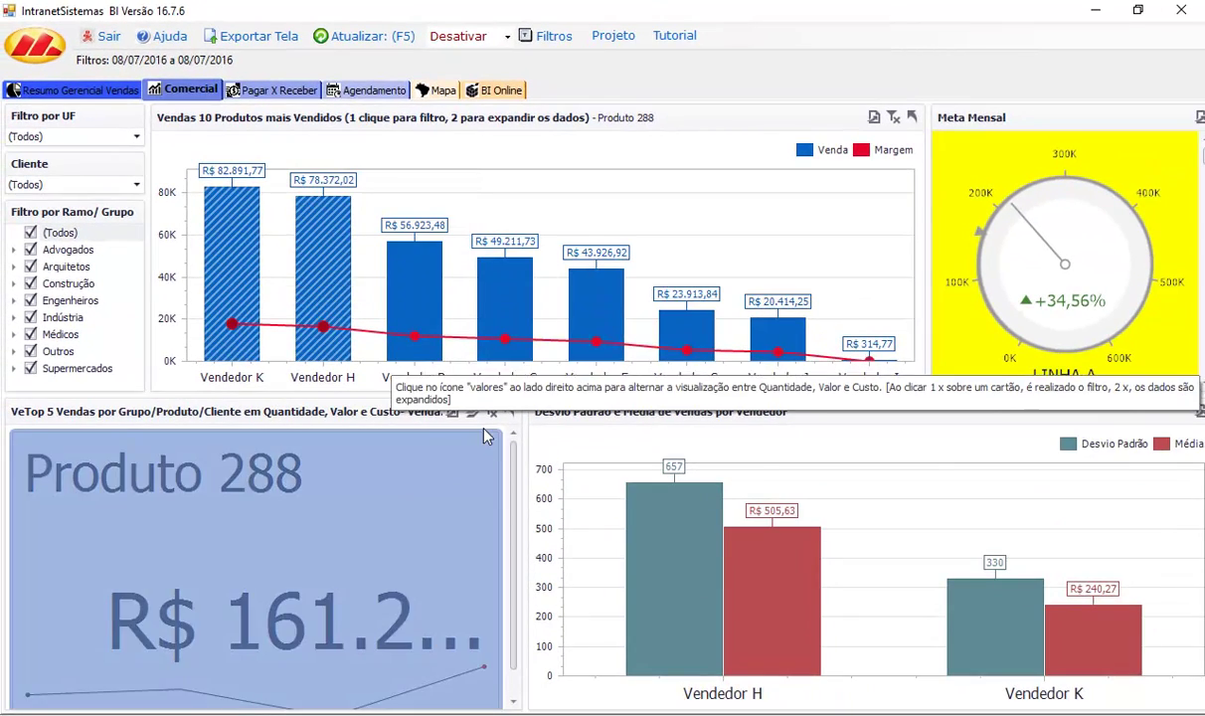
left_click(490, 413)
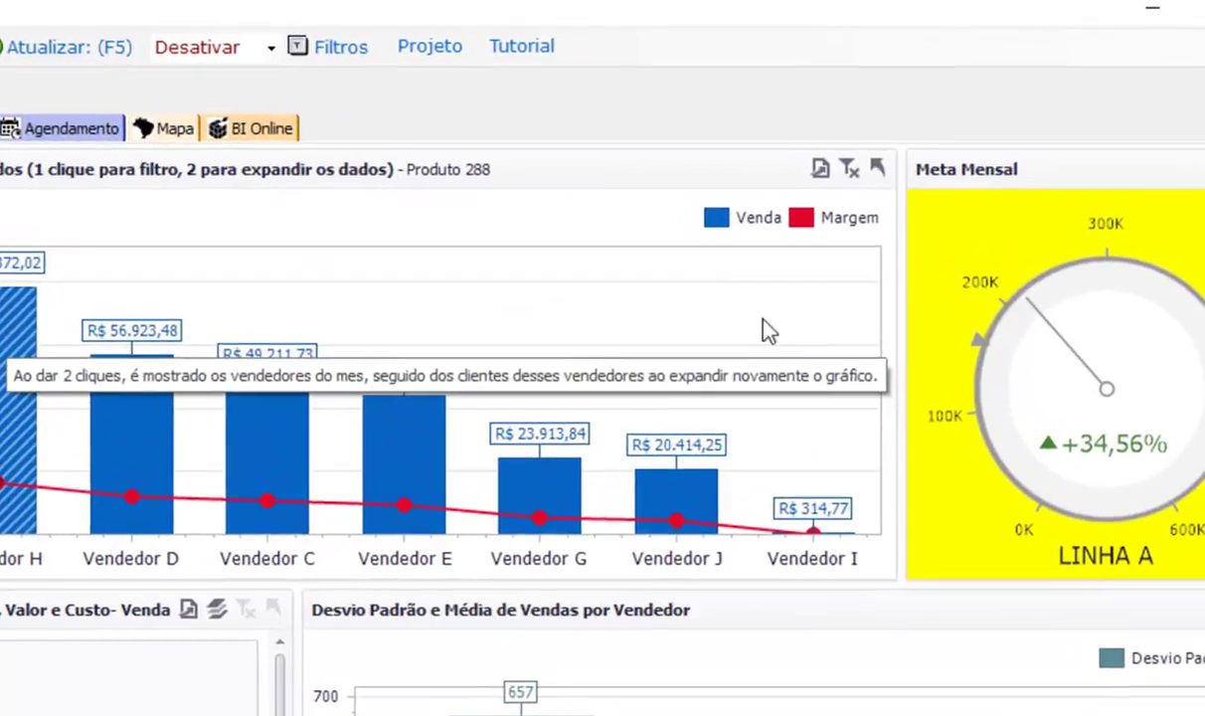
left_click(218, 612)
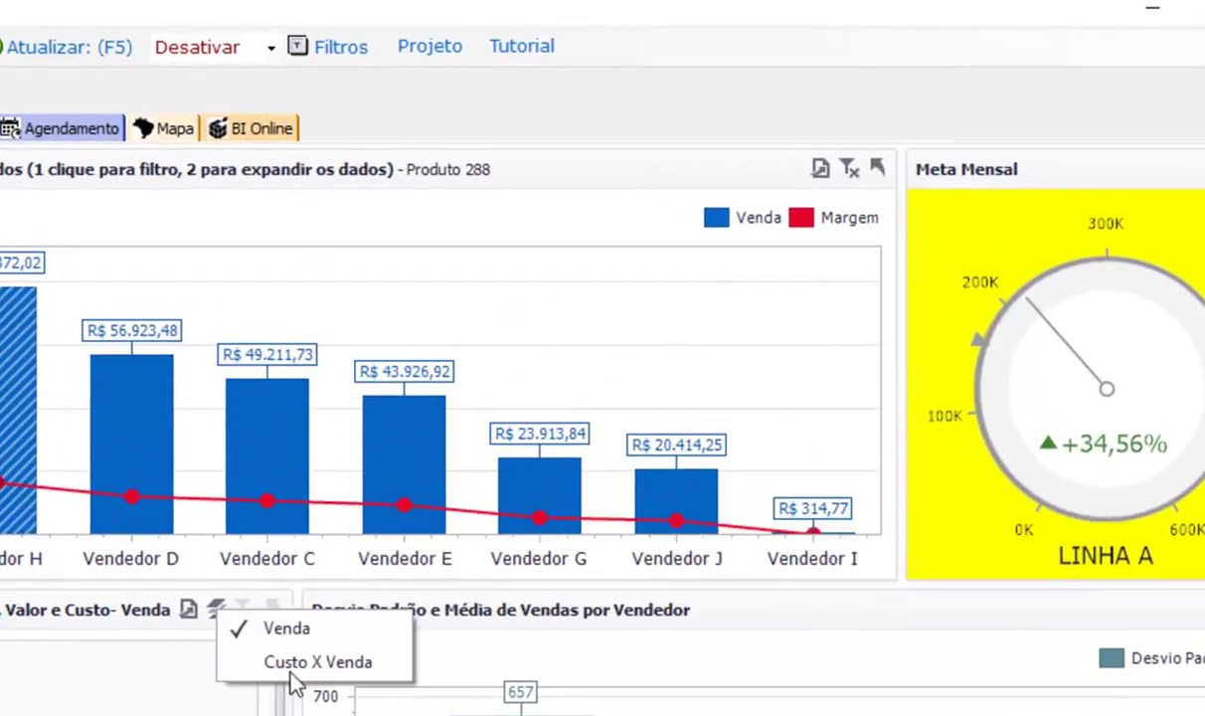
left_click(288, 663)
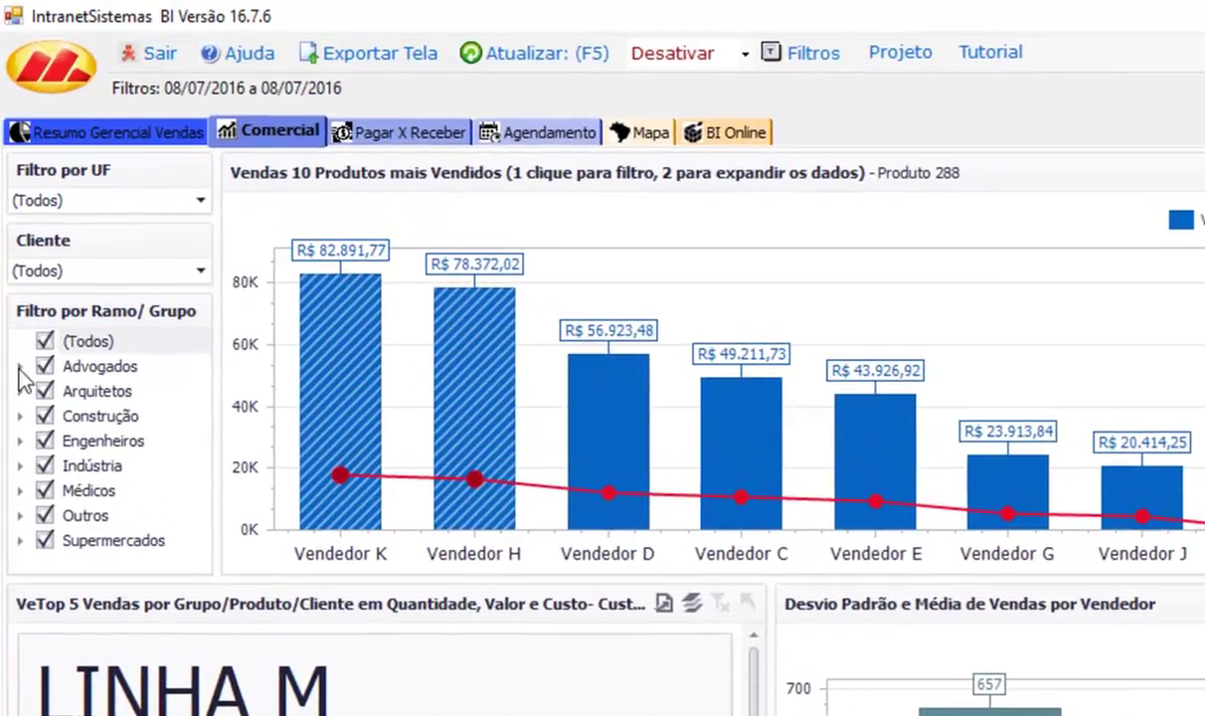
Step: Exclude Advogados and Construção in the Ramo/Grupo filter, and expand the Engenheiros branch
left_click(21, 366)
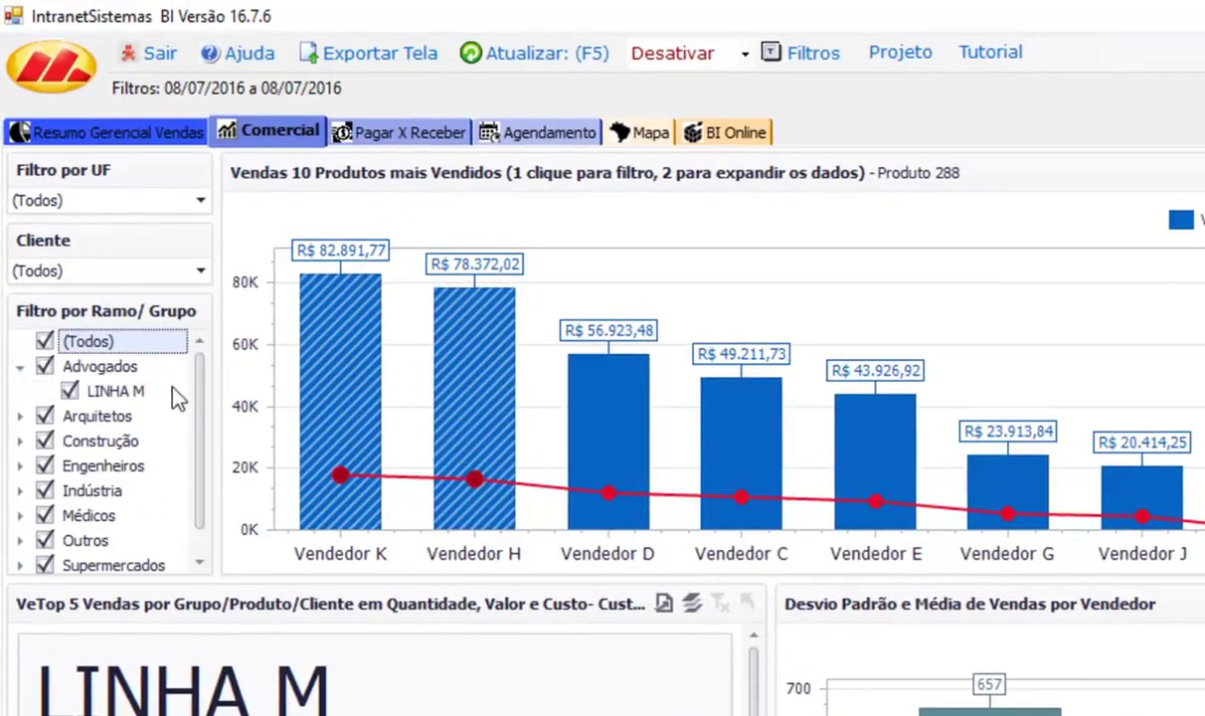
left_click_drag(198, 406, 202, 462)
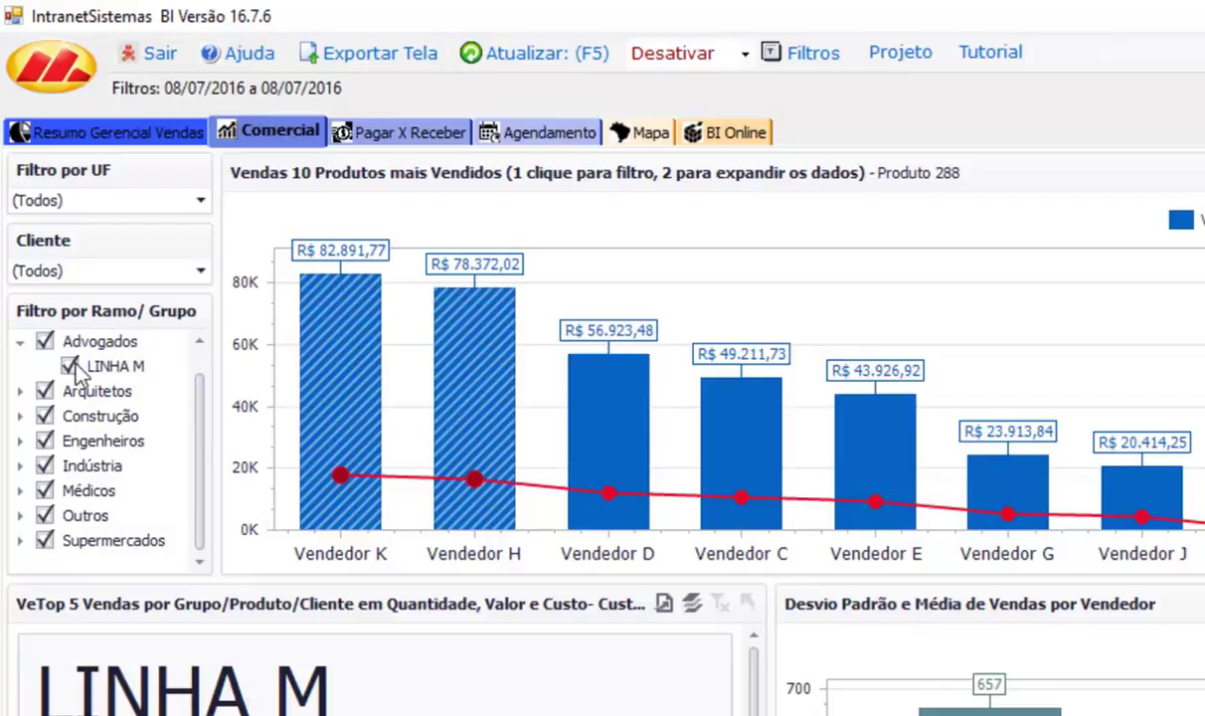
left_click(22, 417)
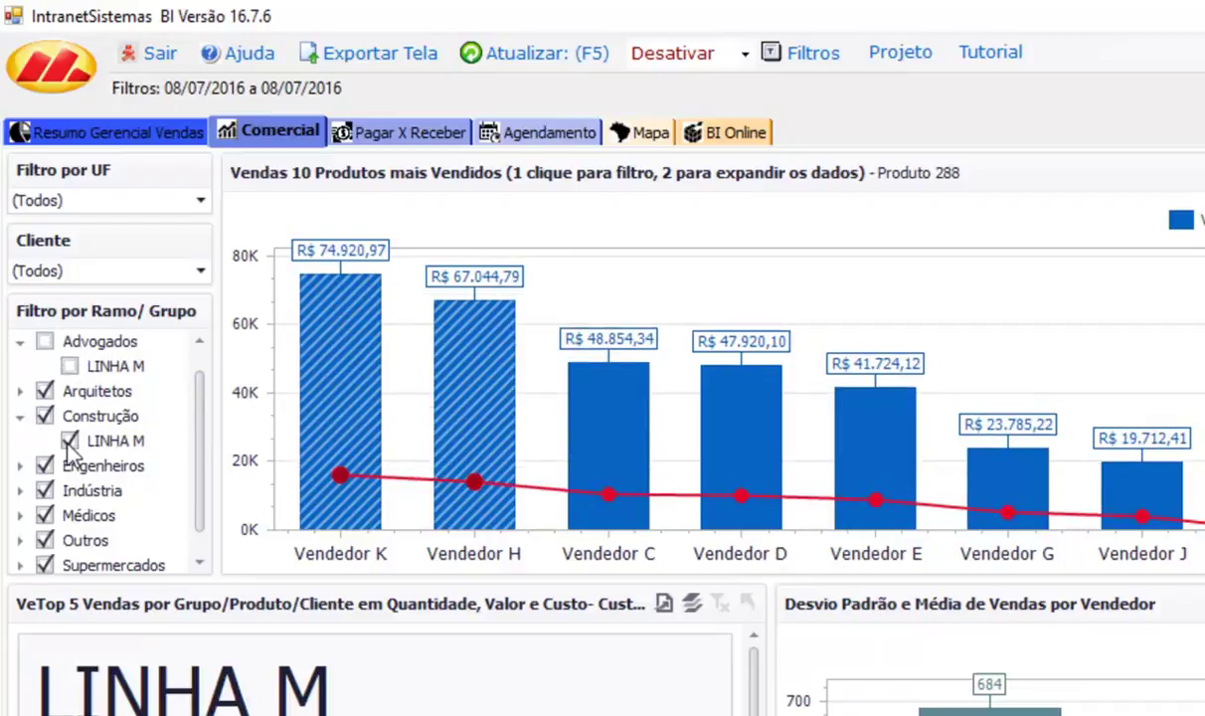
left_click(21, 465)
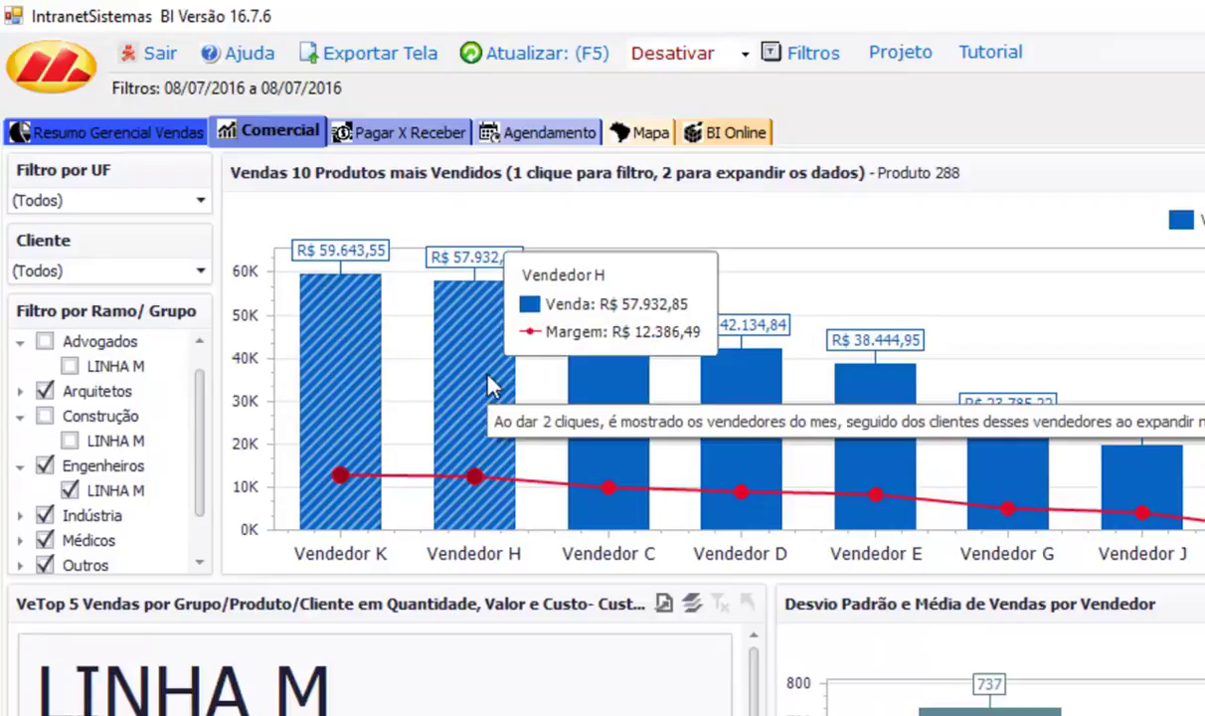
Step: Filter the best-selling products chart by Vendedor C and clear that filter
left_click(621, 386)
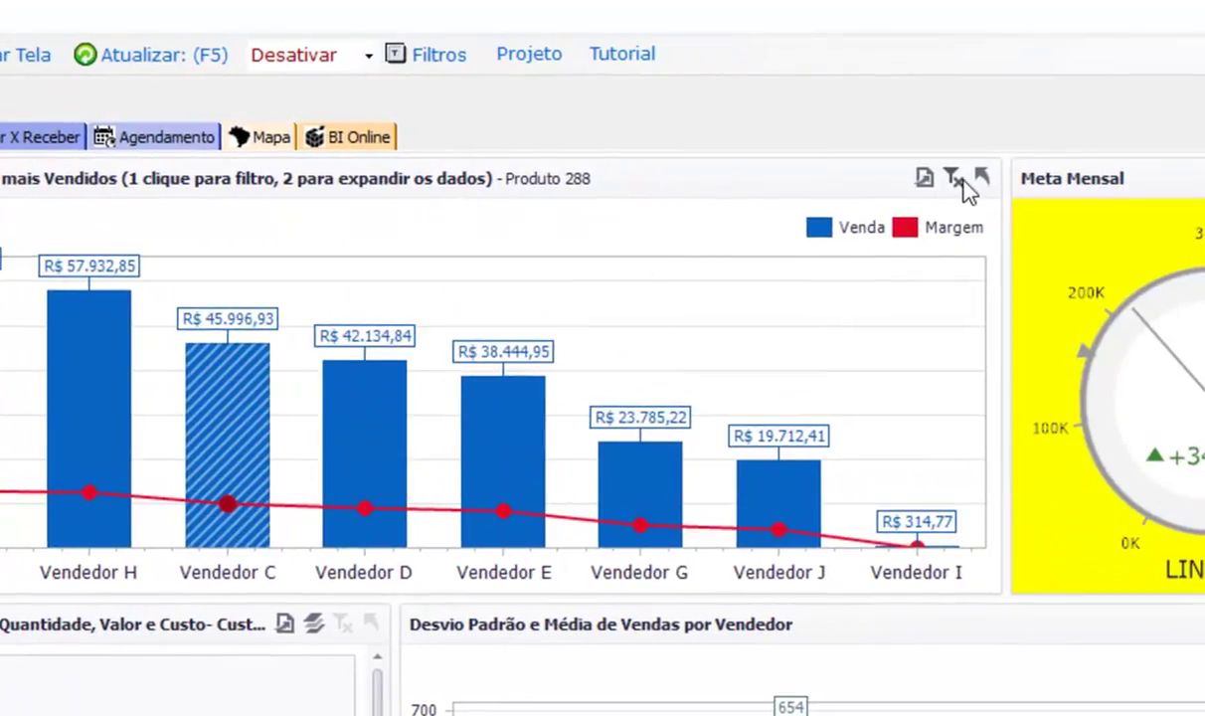
left_click(957, 179)
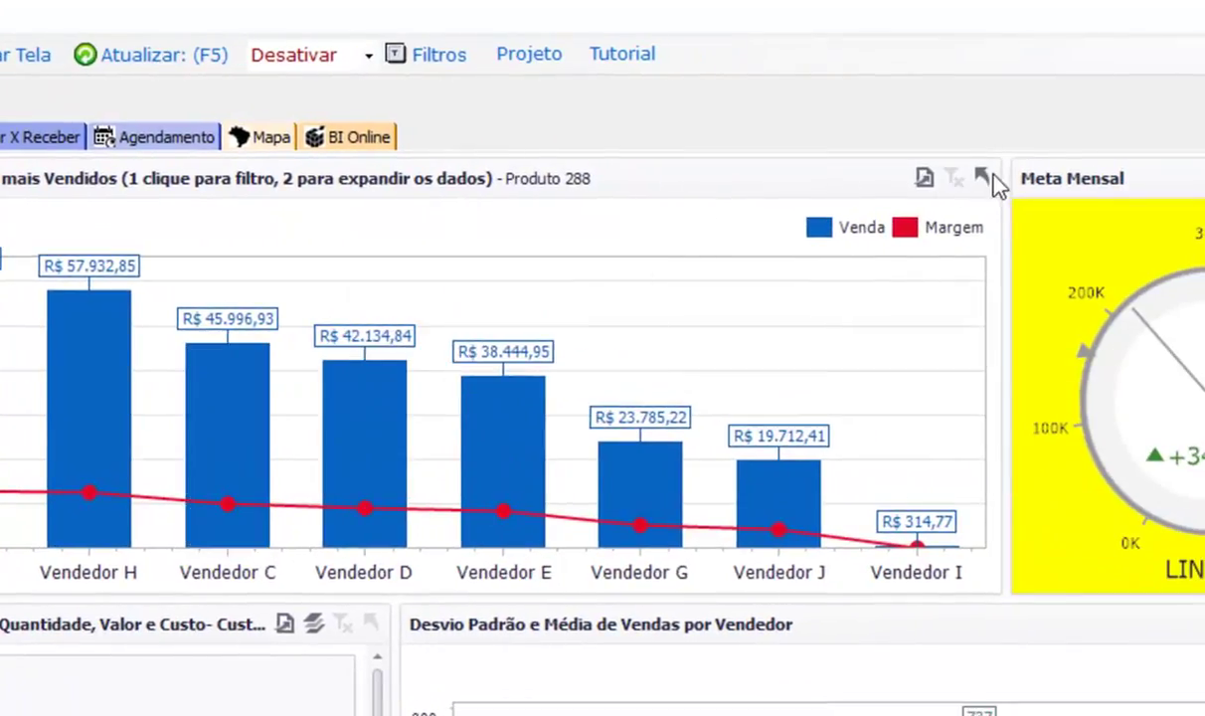
Step: Return the best-selling products chart to product level with its filter cleared, and drill into Produto 568
left_click(985, 177)
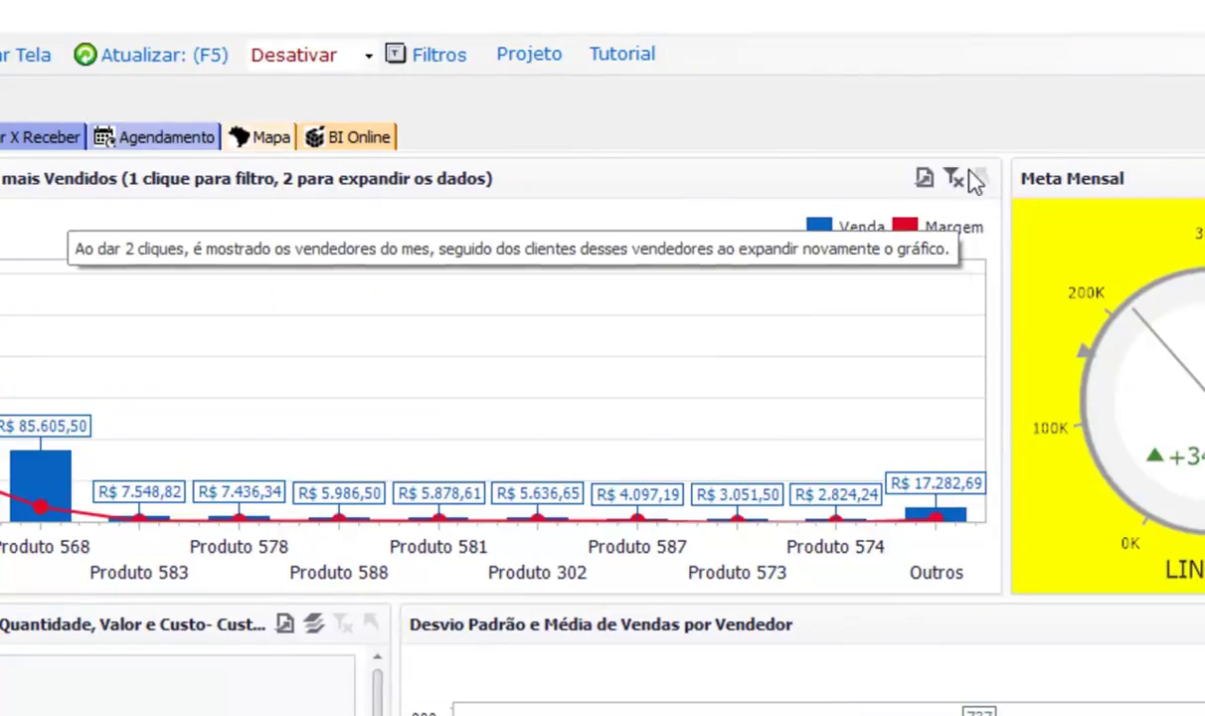
left_click(955, 177)
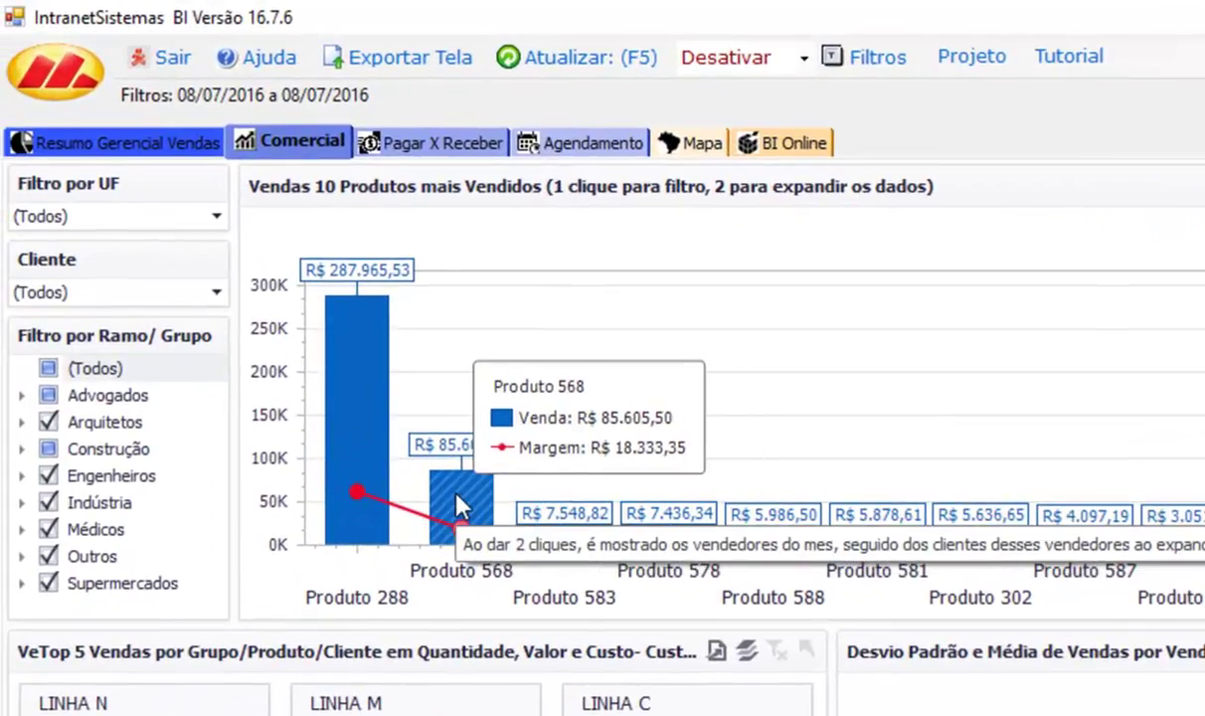
double_click(457, 506)
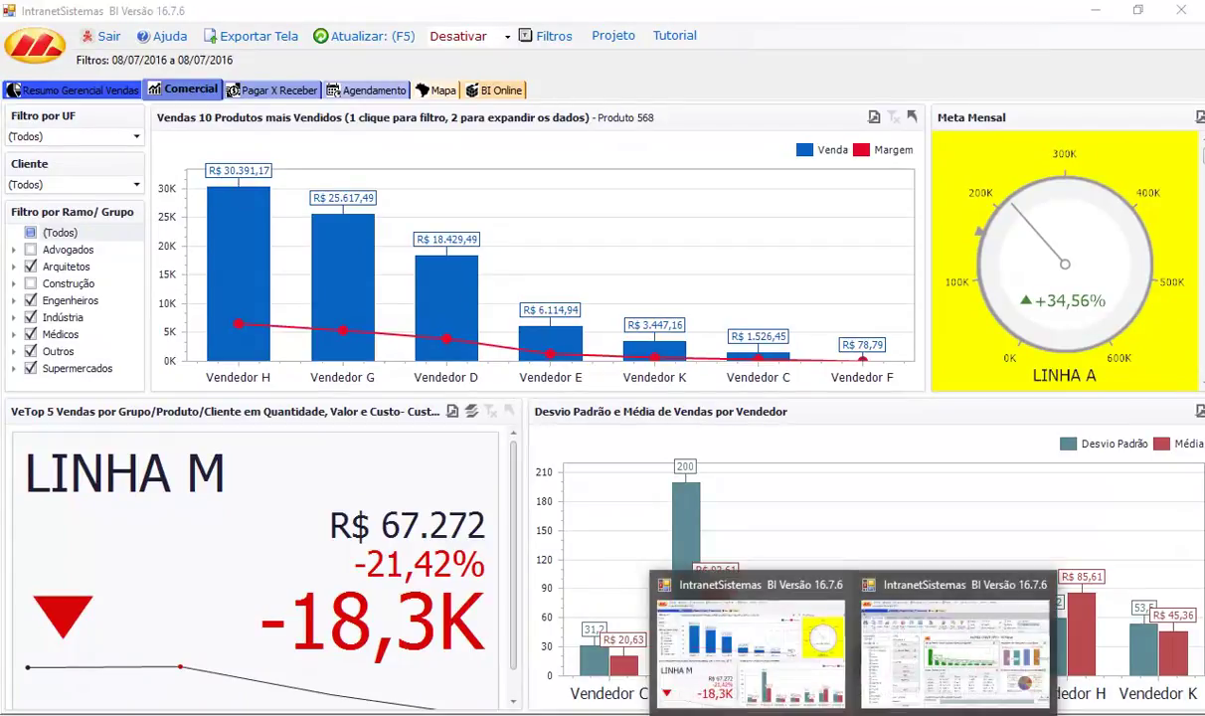
Step: Switch to the BI window in design mode and delete every item from the Resumo Gerencial Vendas dashboard
left_click(935, 638)
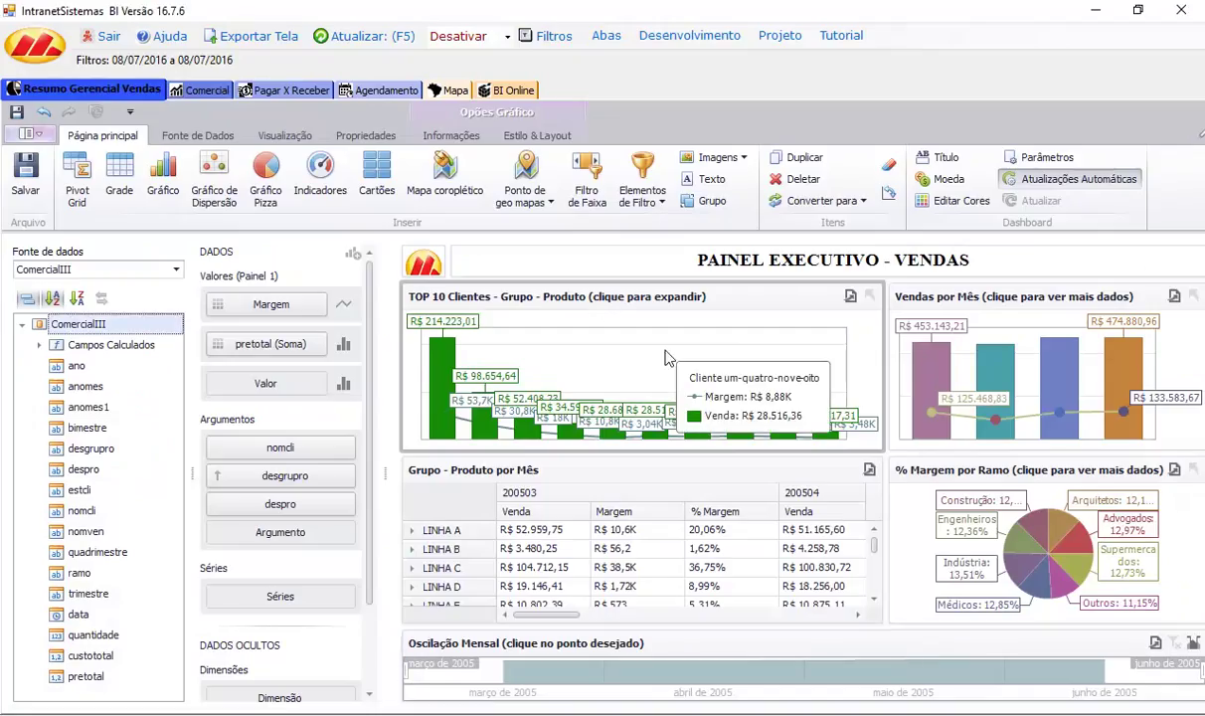
left_click(520, 470)
left_click(621, 369)
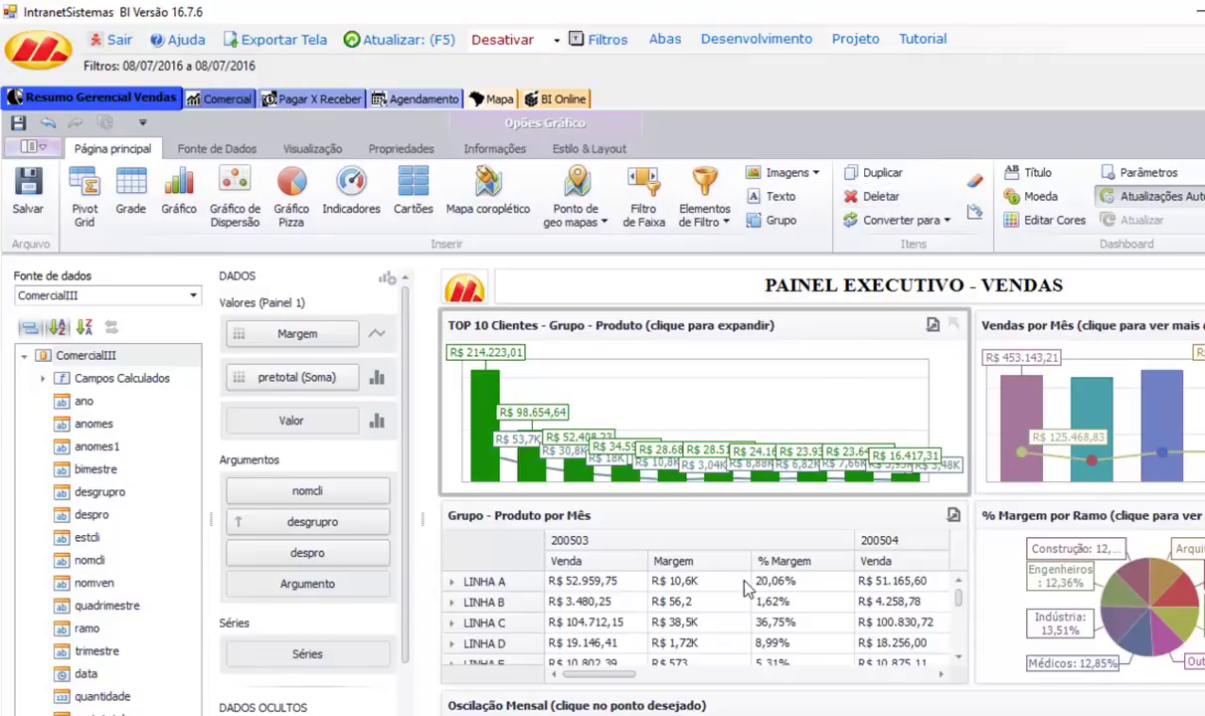
left_click(867, 196)
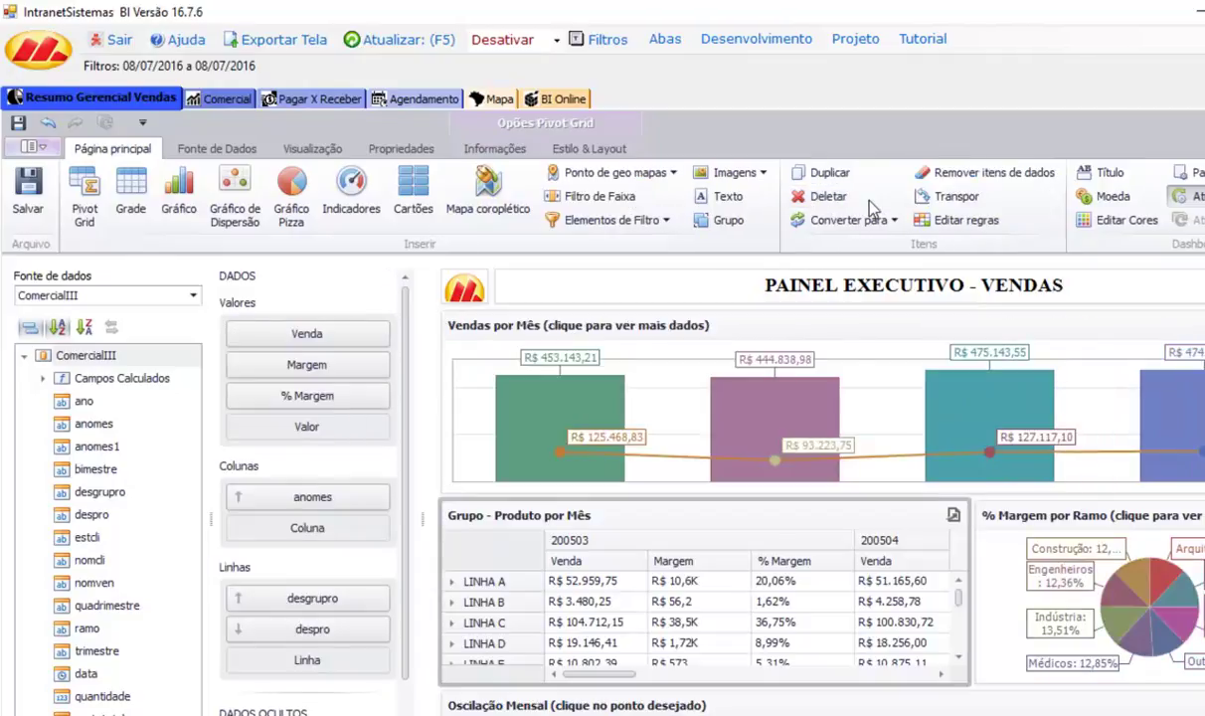
left_click(810, 197)
left_click(739, 394)
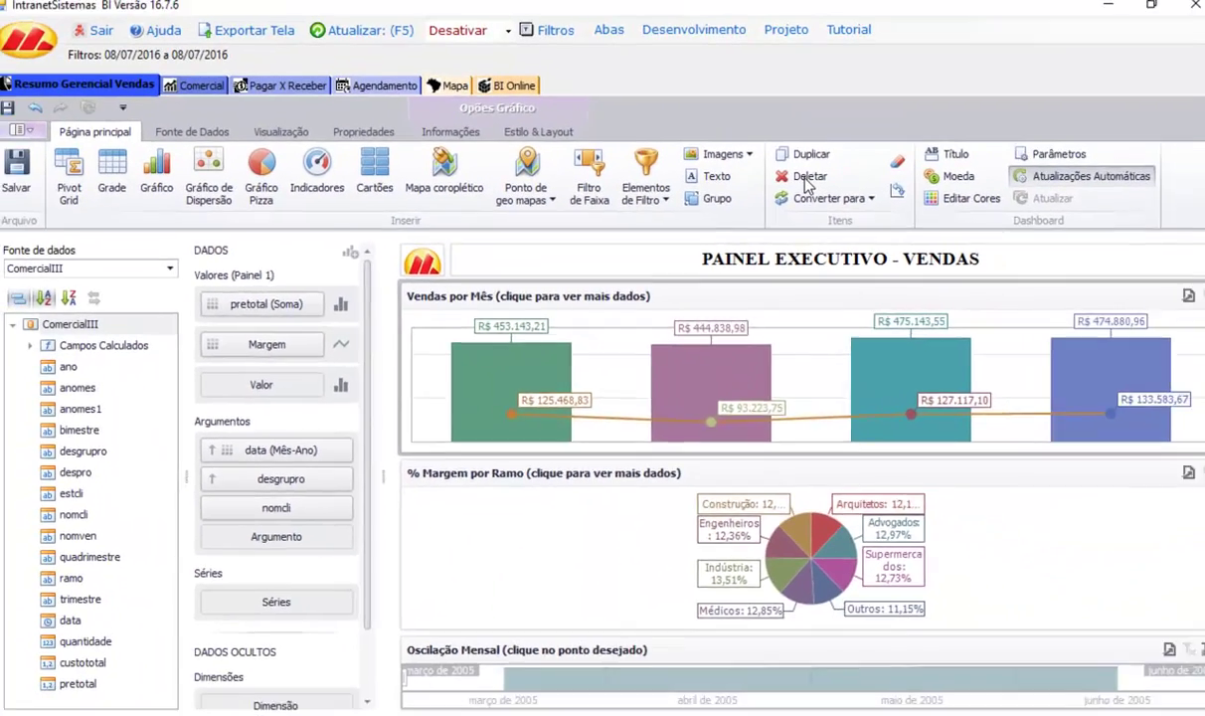
left_click(945, 123)
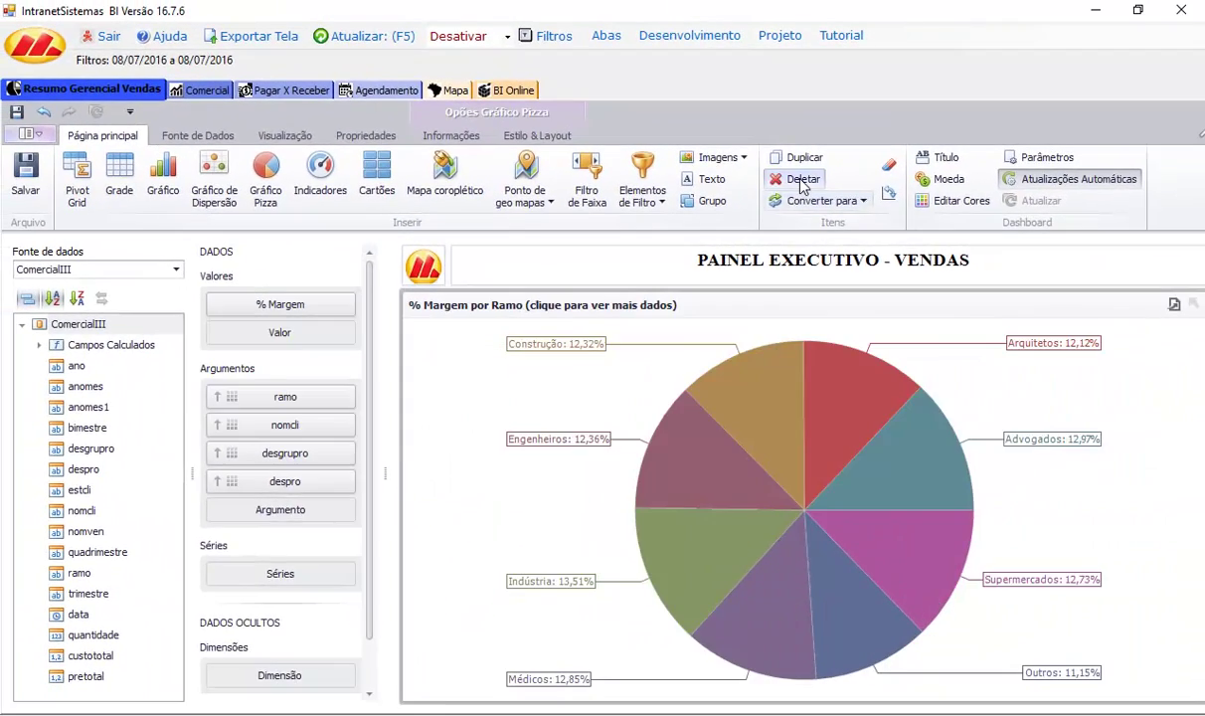
left_click(944, 123)
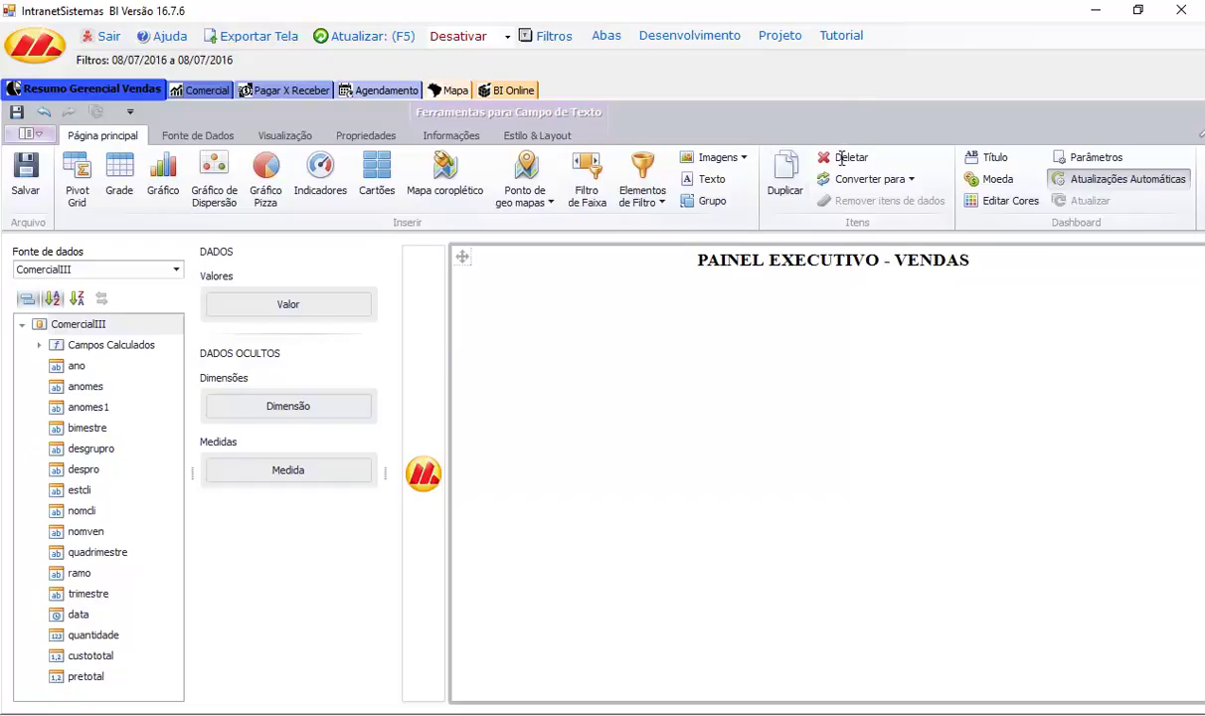
left_click(845, 161)
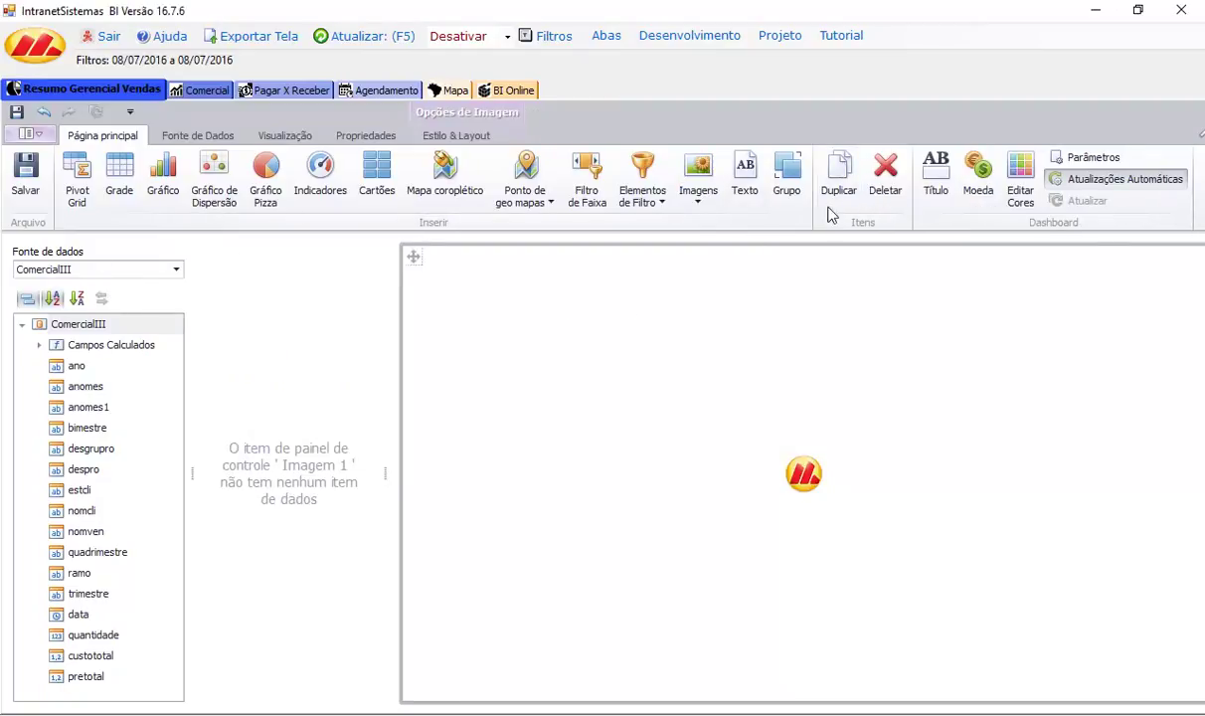
left_click(883, 165)
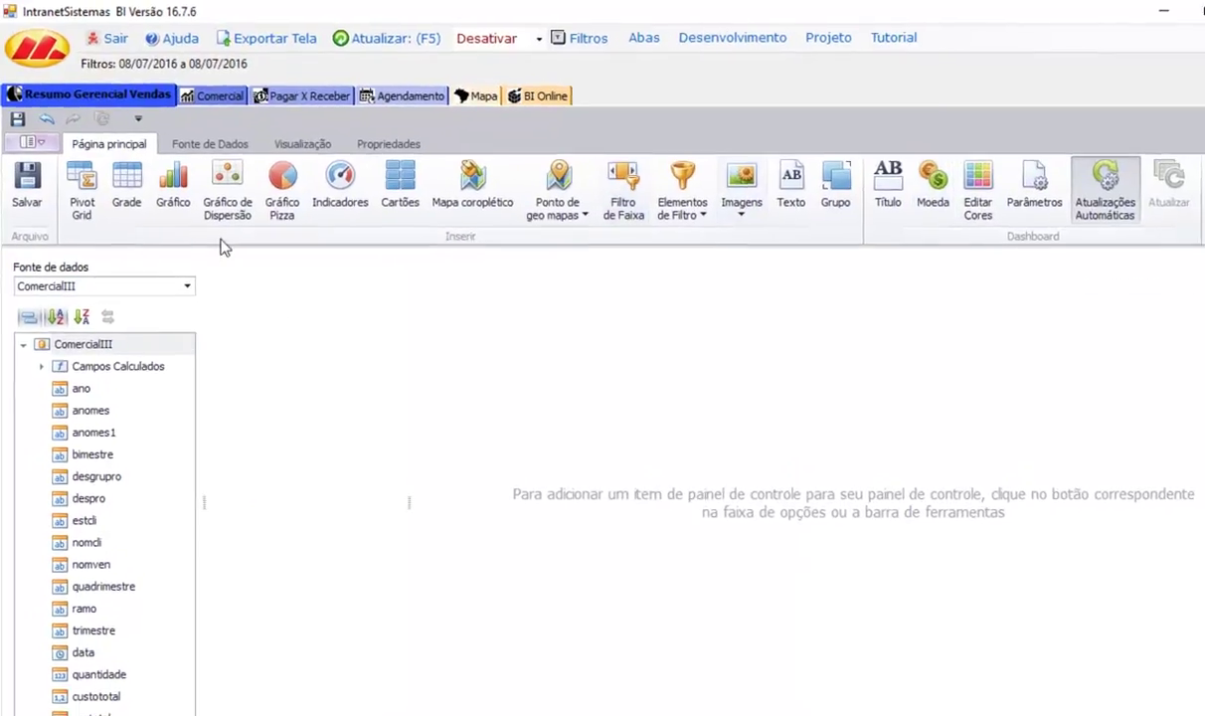
Step: Insert a chart with pretotal as its value and desgrupro as its argument
left_click(178, 187)
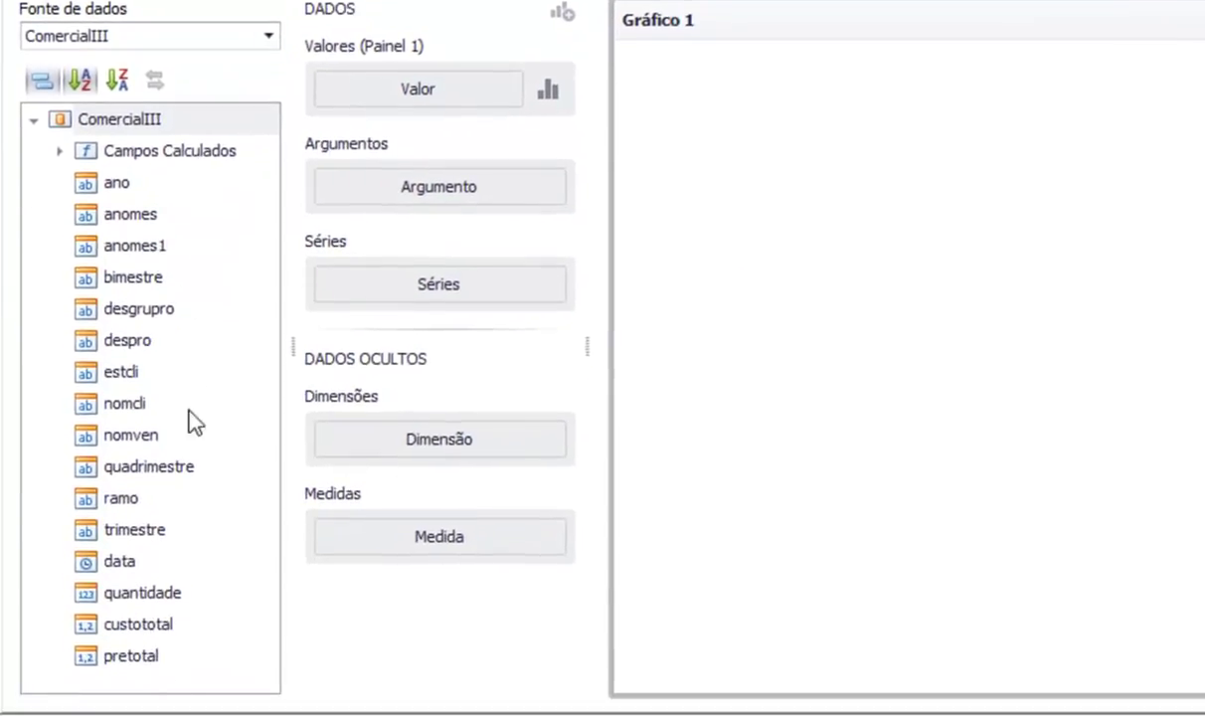
left_click(142, 656)
left_click_drag(224, 658, 419, 96)
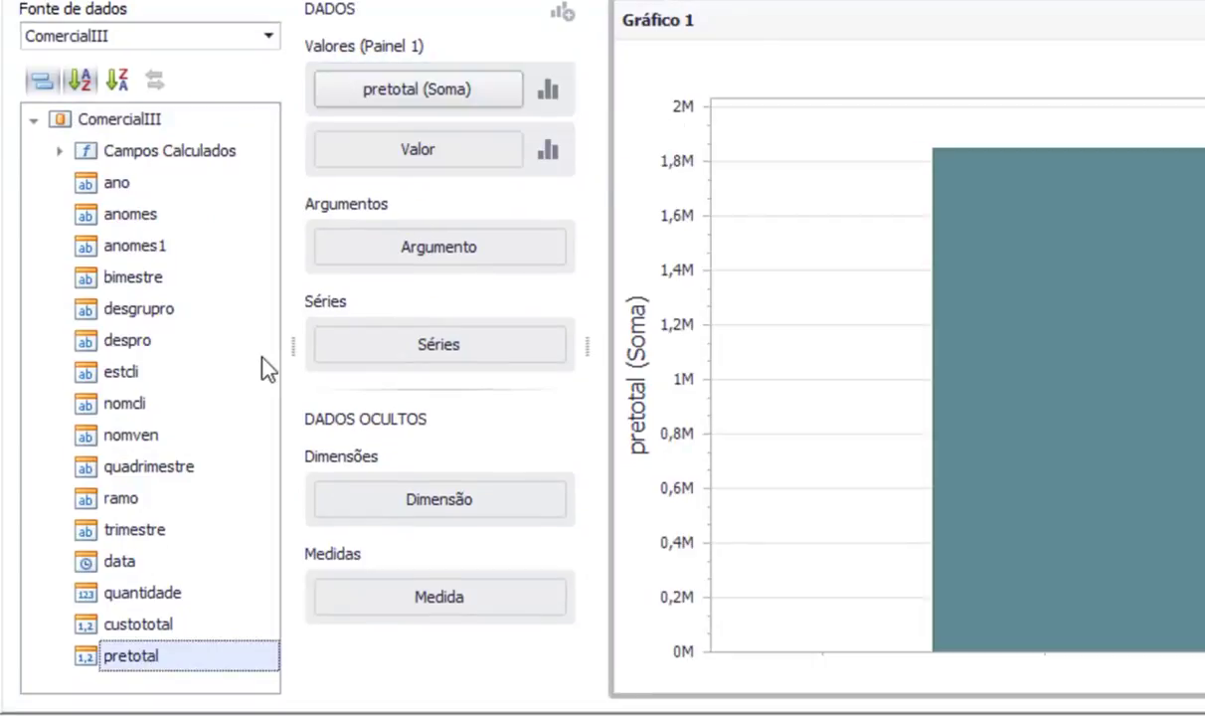
left_click(157, 314)
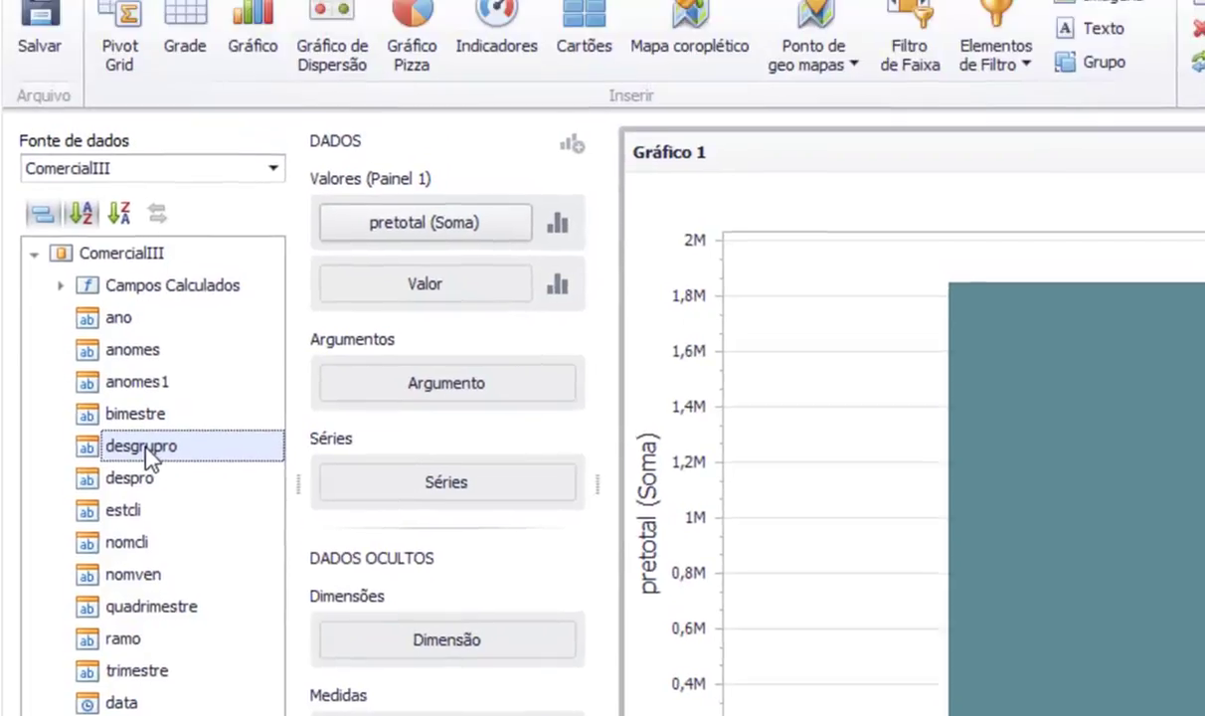
left_click_drag(150, 316, 410, 249)
left_click_drag(429, 562, 431, 558)
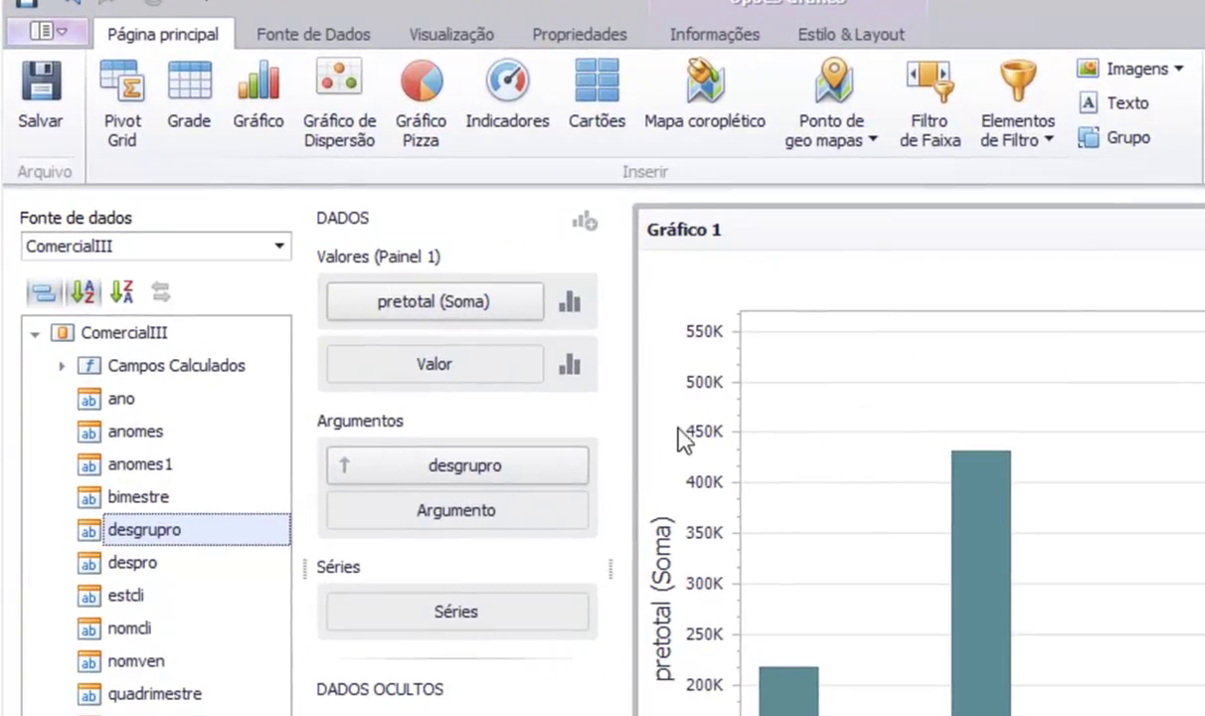
Step: Format the pretotal value as Moeda with Unidade as the unit and a group separator
left_click(535, 301)
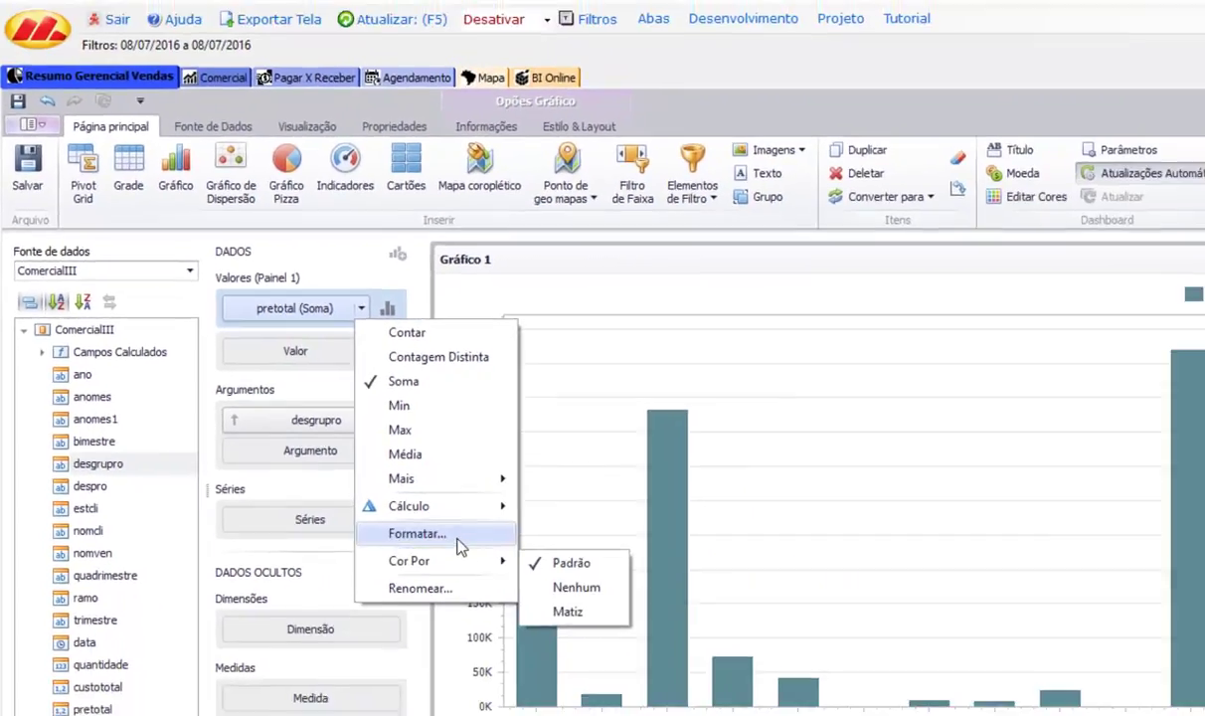
left_click(597, 620)
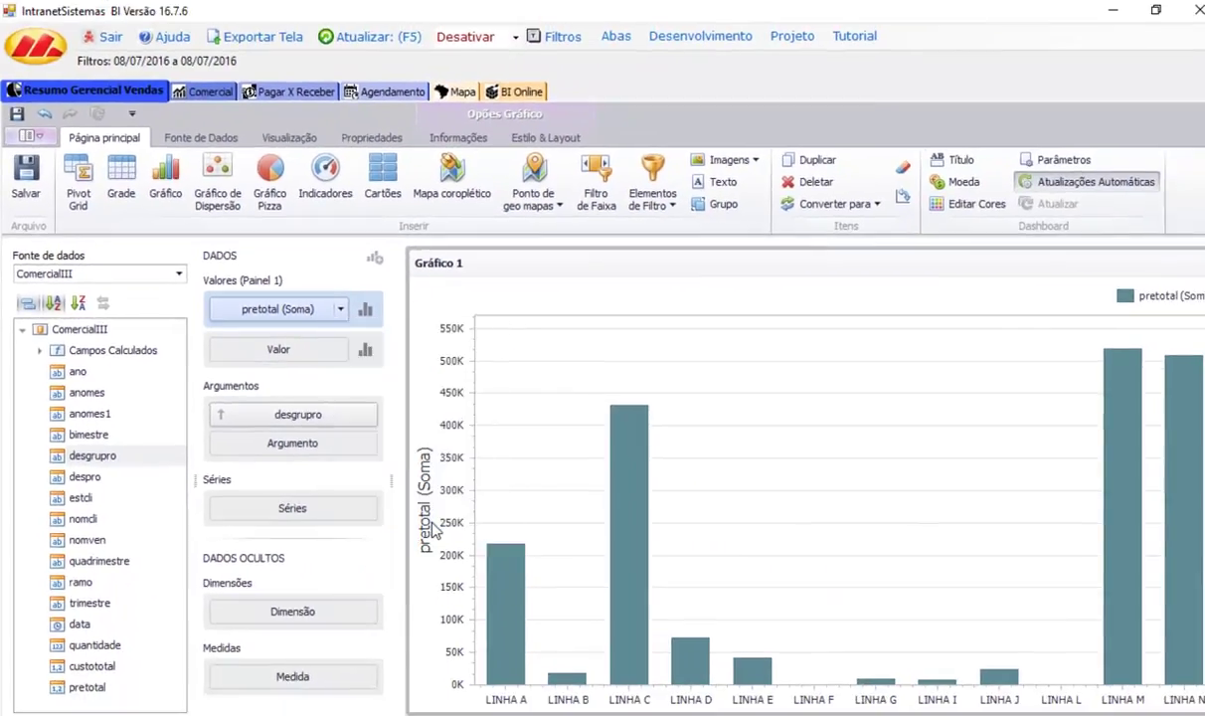
left_click(573, 261)
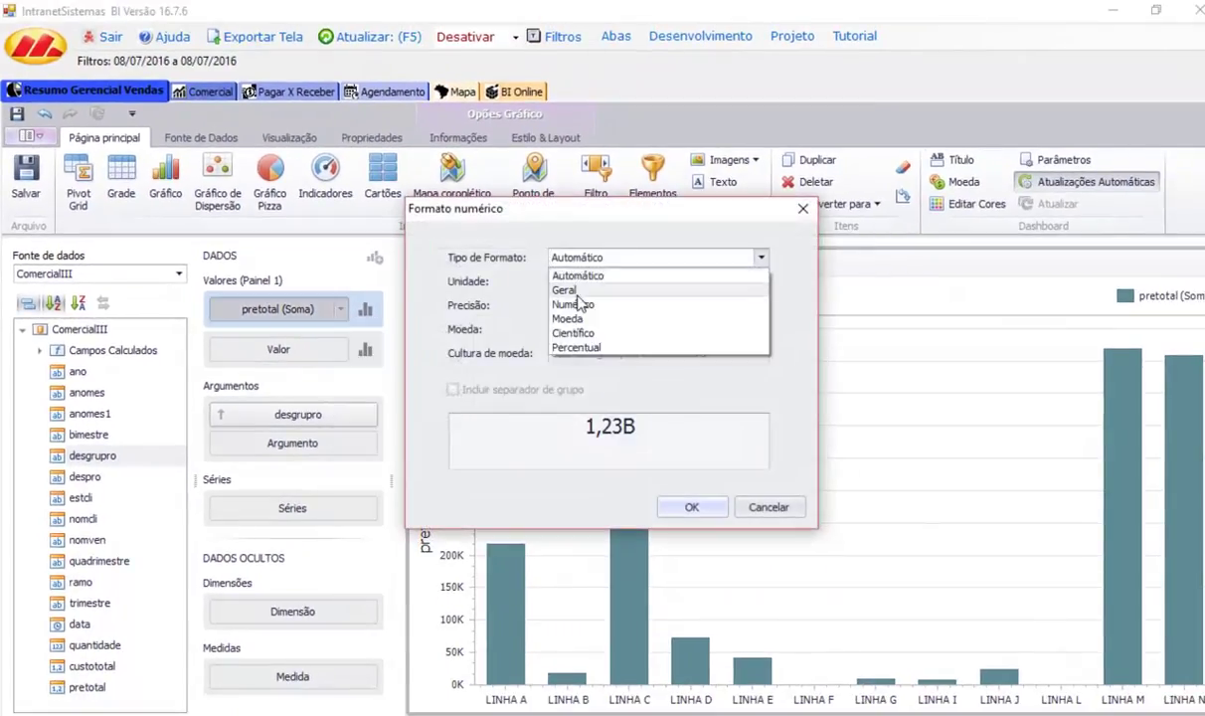
left_click(594, 320)
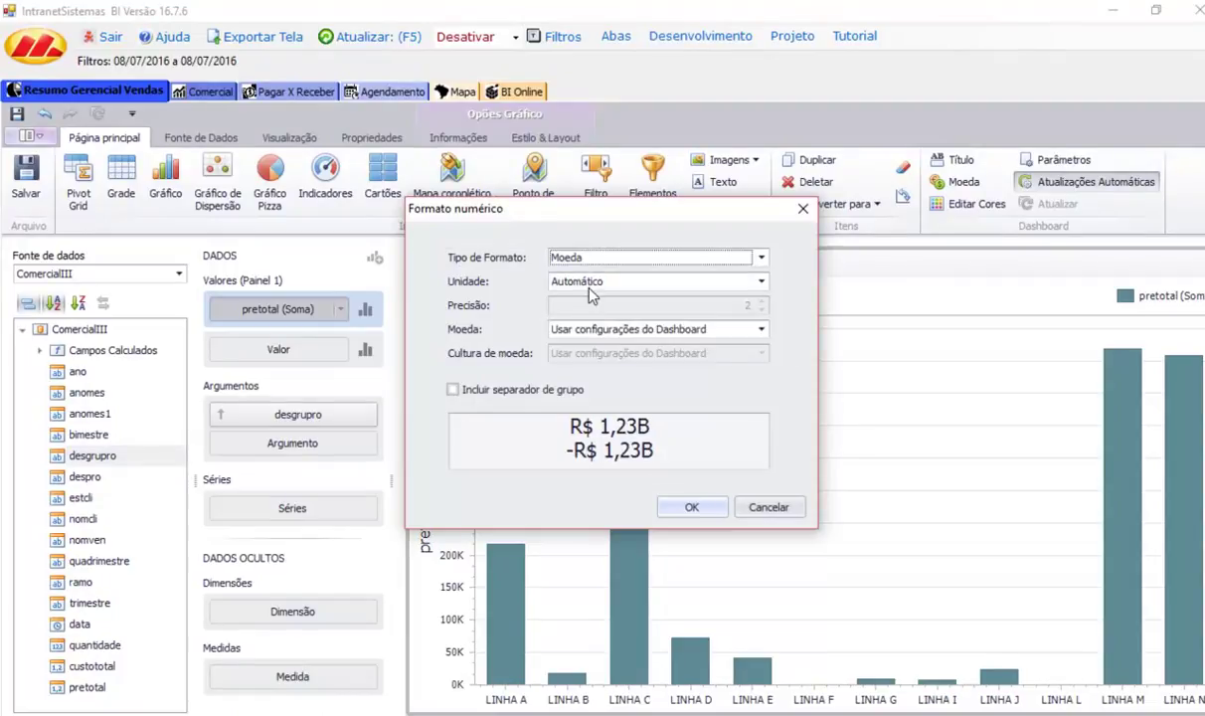
left_click(563, 283)
left_click(559, 311)
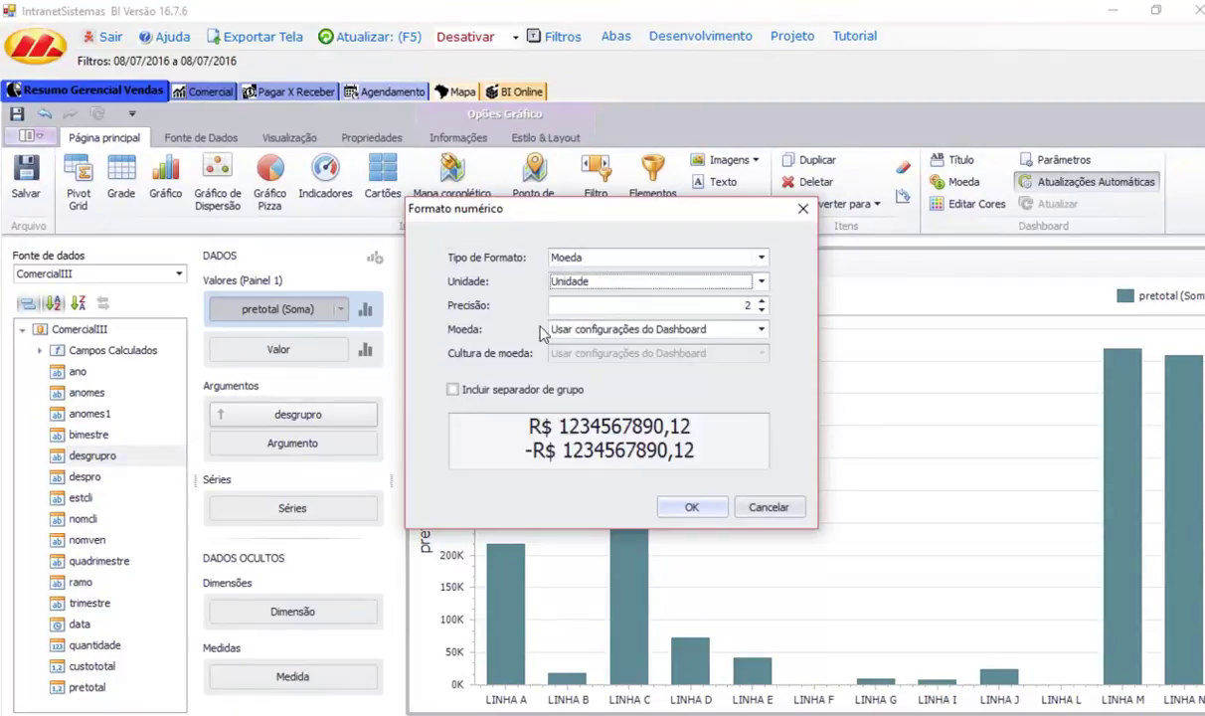
left_click(537, 392)
left_click(692, 507)
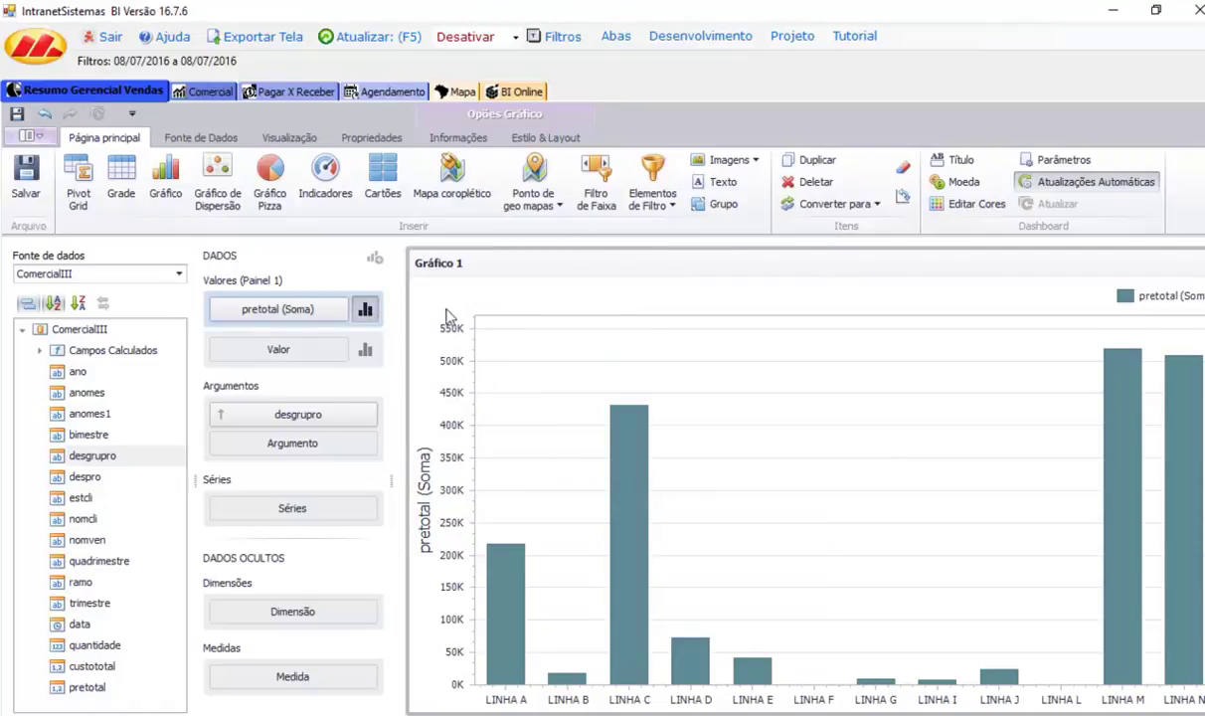
Step: Turn on point labels for the pretotal series in its series options
double_click(621, 404)
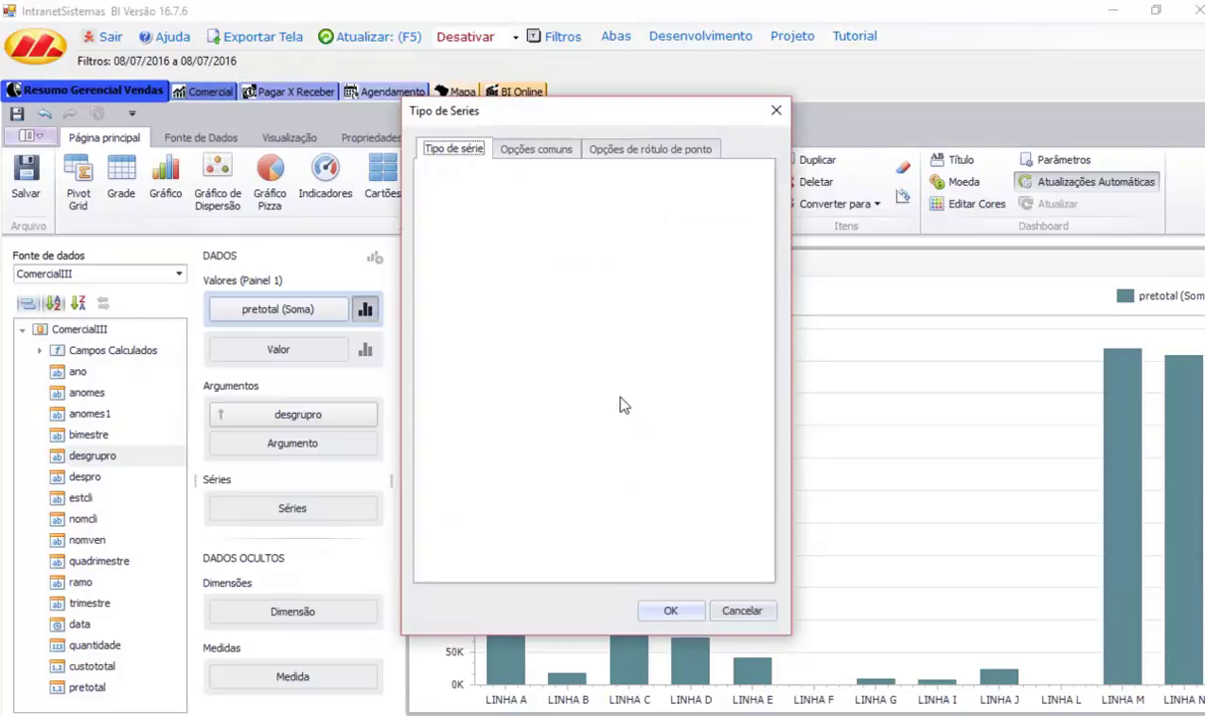
left_click(630, 151)
left_click(560, 194)
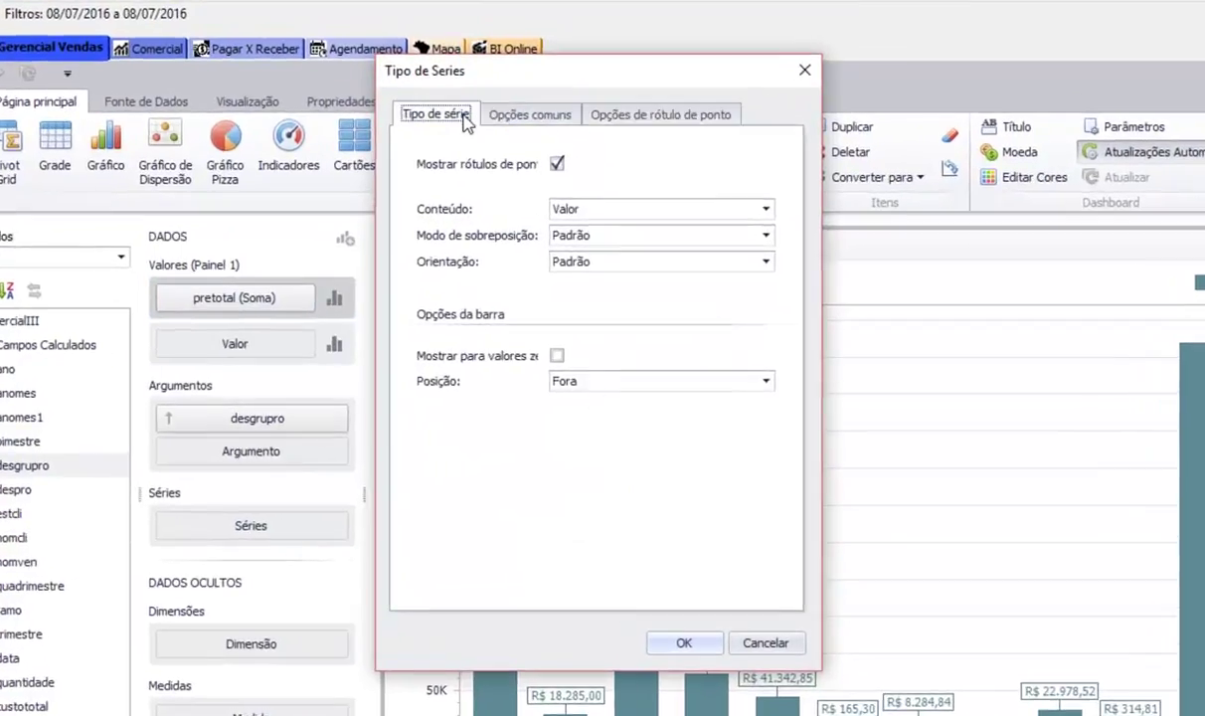
Step: Try line and area types for the pretotal series, return it to simple bars and apply the series options
left_click(454, 150)
left_click(460, 239)
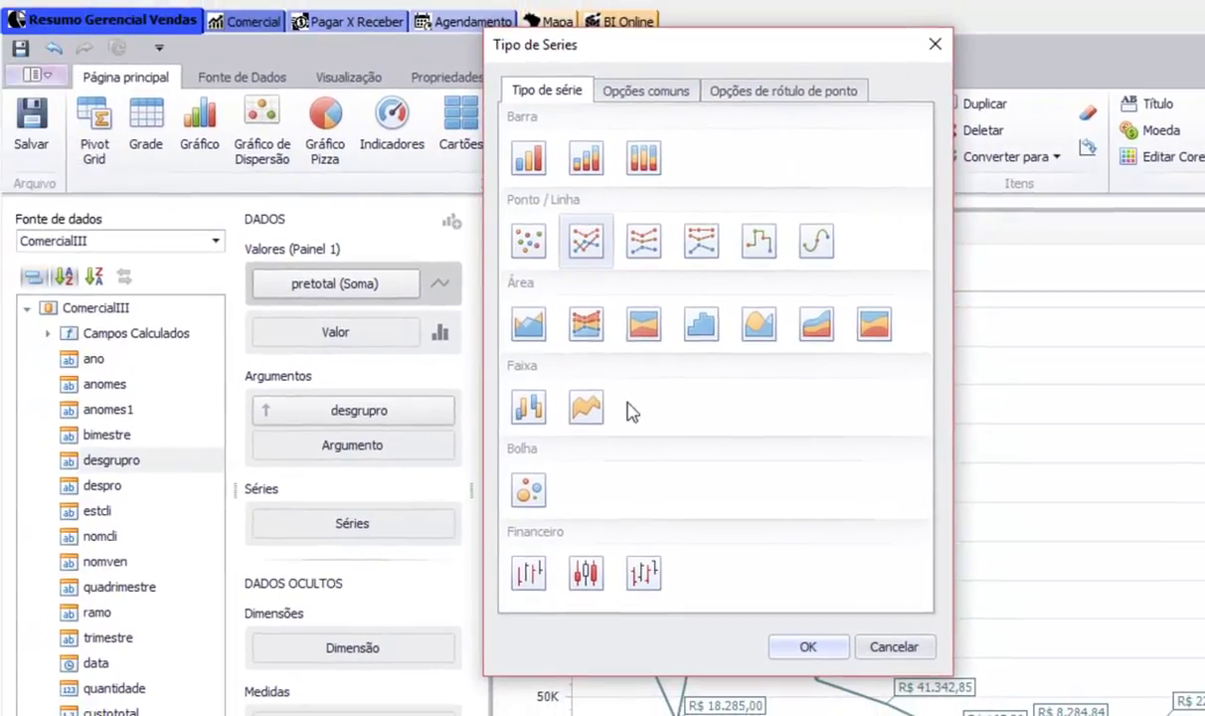
left_click(519, 328)
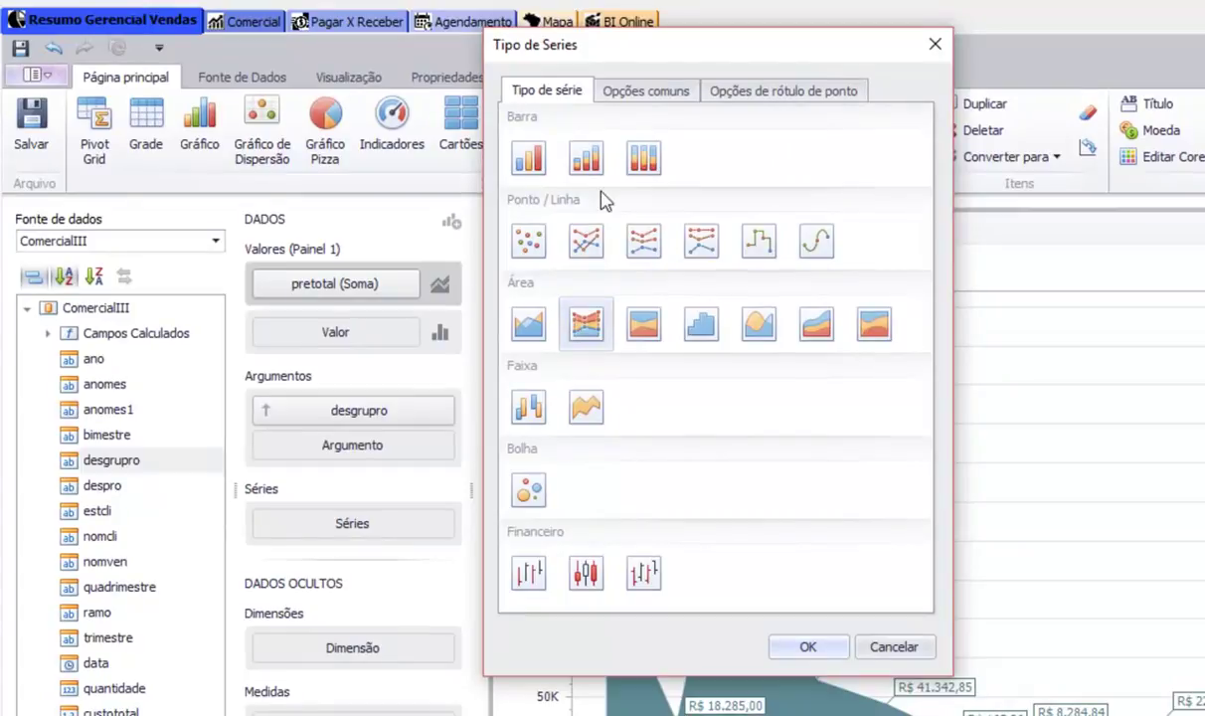
left_click(532, 159)
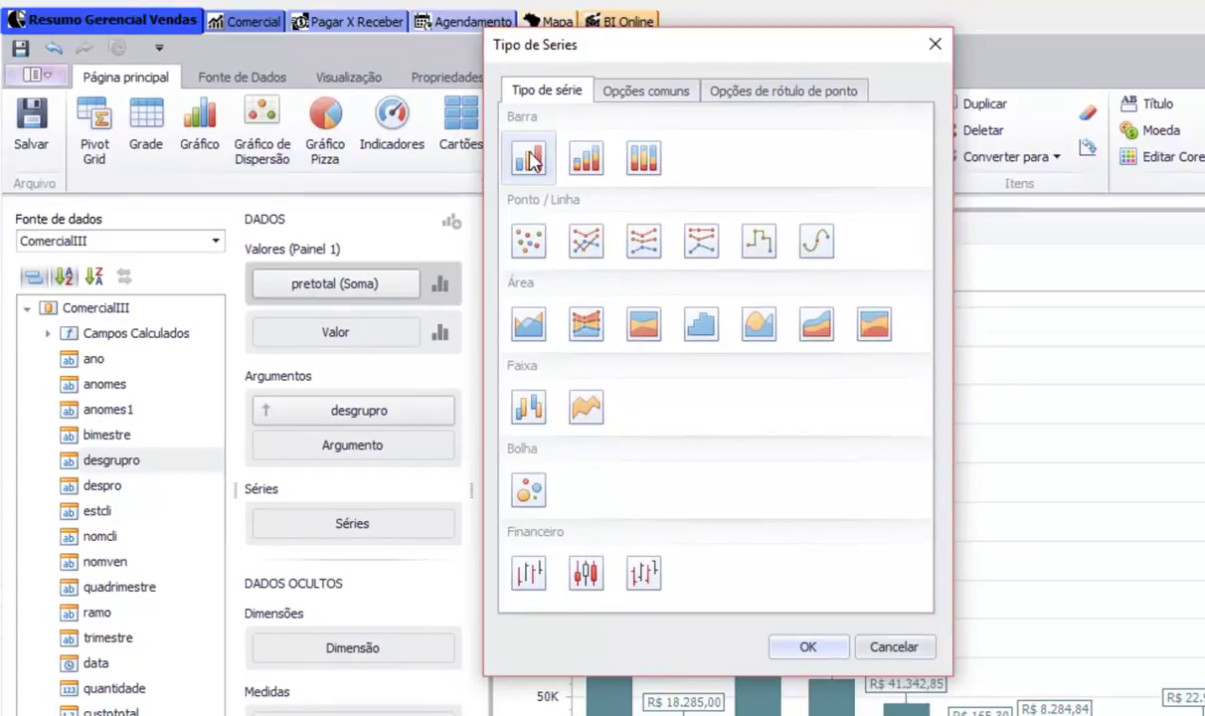
left_click(806, 645)
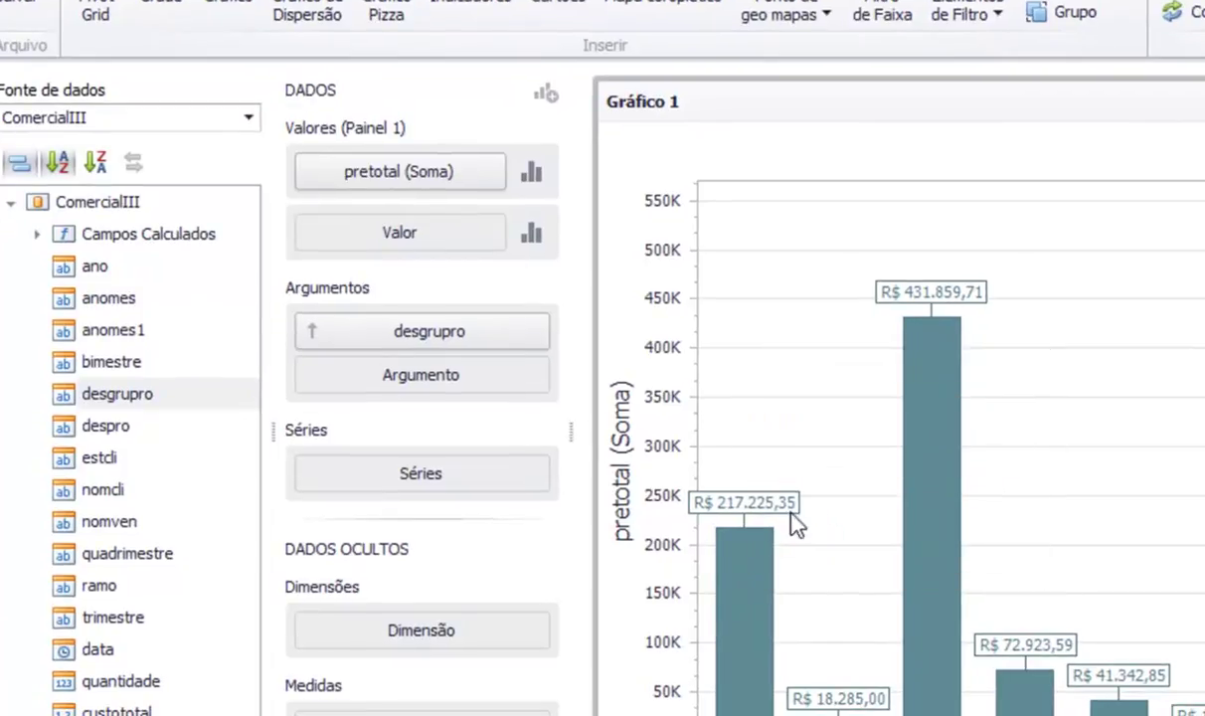
Step: Add pretotal as a second chart value and calculate it as Percentual do Total do argumento
mouse_move(761, 608)
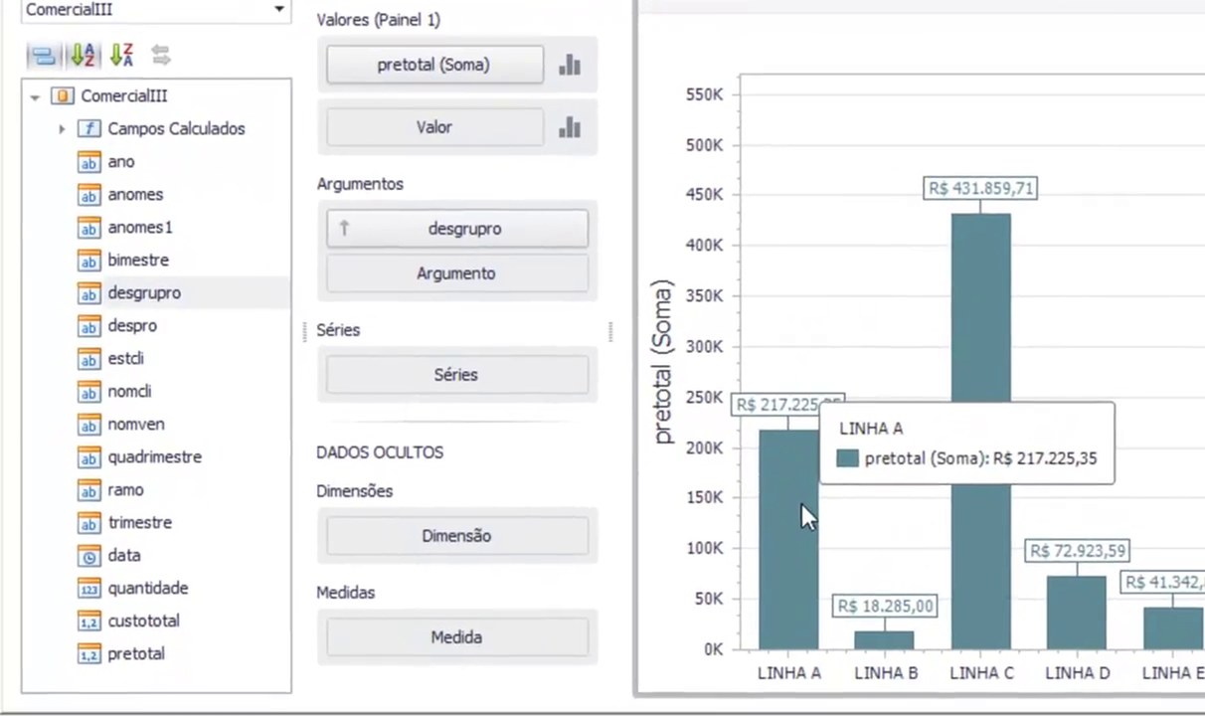
left_click_drag(123, 653, 400, 146)
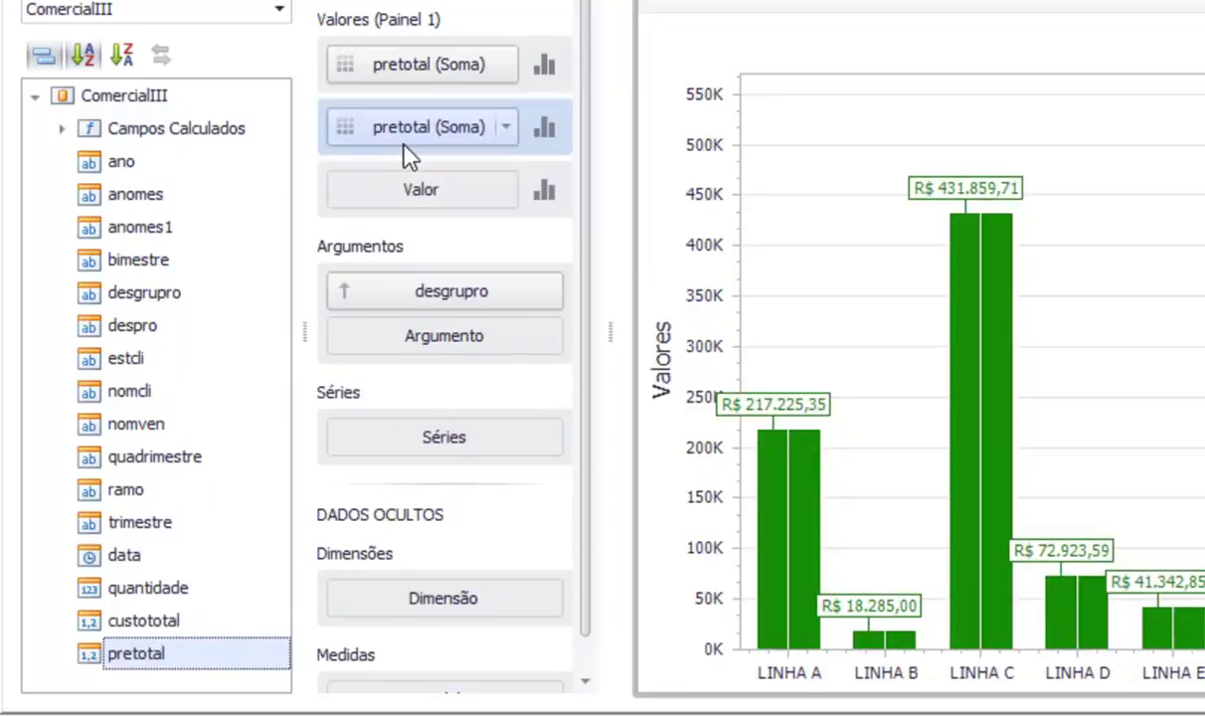
left_click(507, 127)
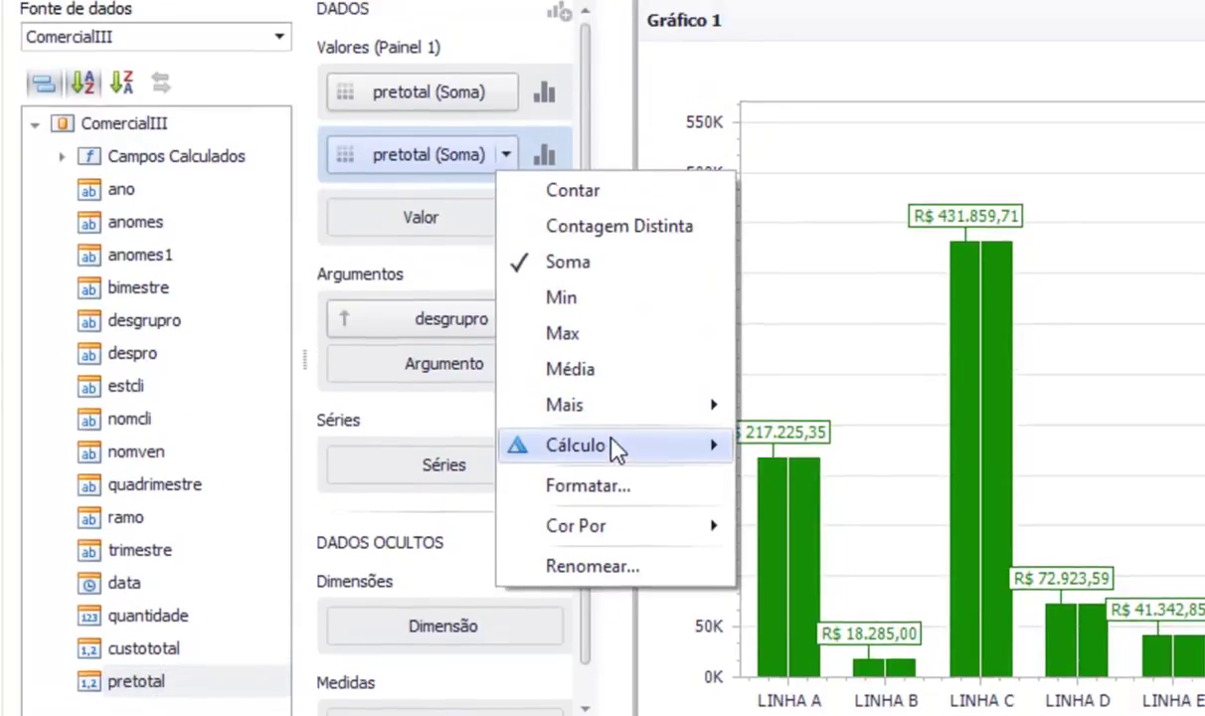
mouse_move(617, 449)
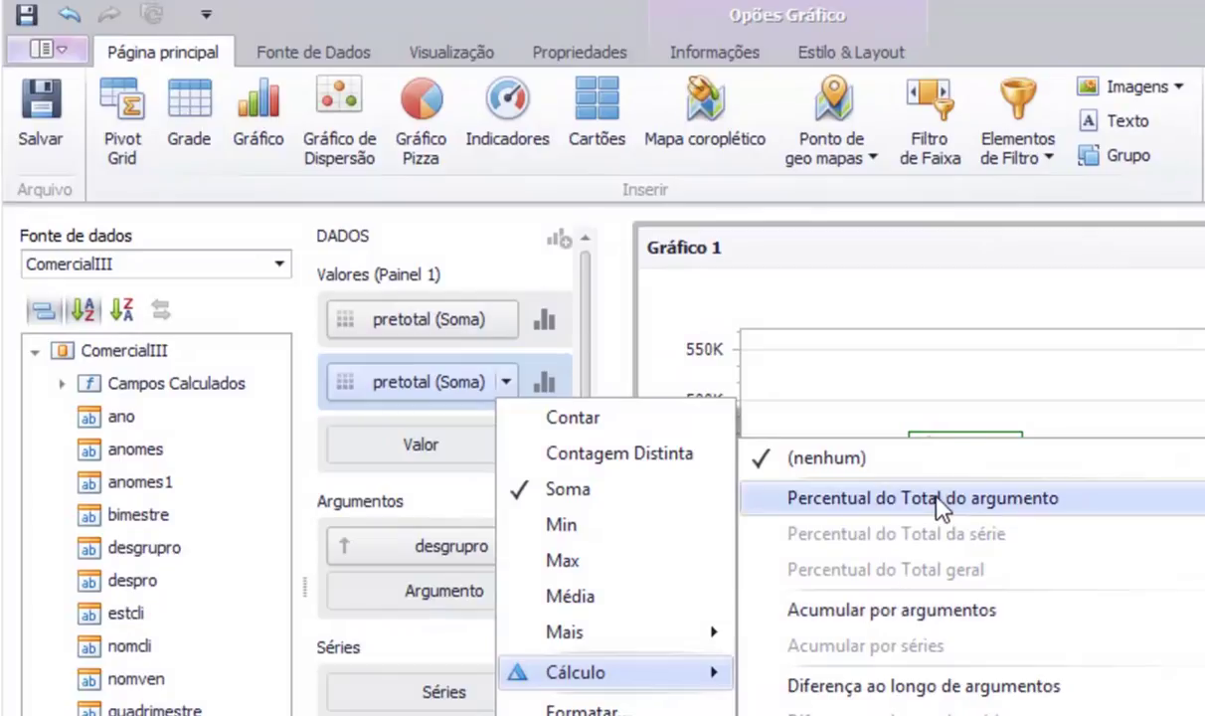
left_click(936, 194)
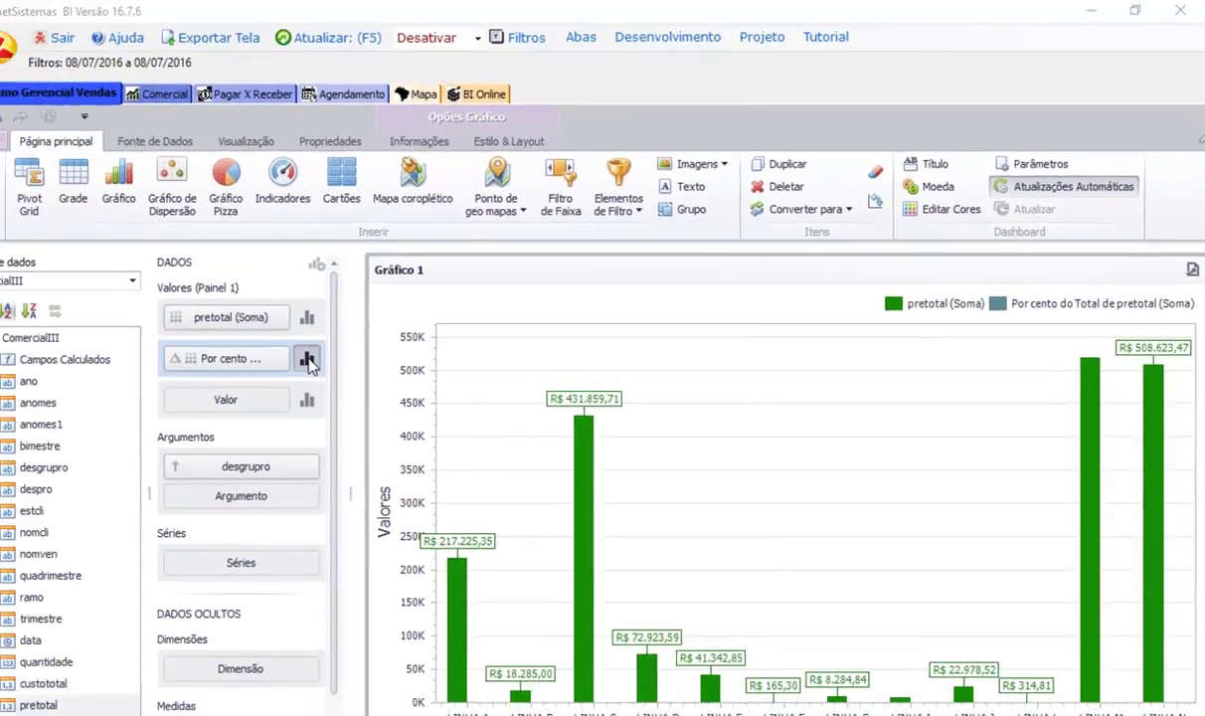
Step: Plot the percentage series on the secondary axis and change its series type to line
left_click(307, 359)
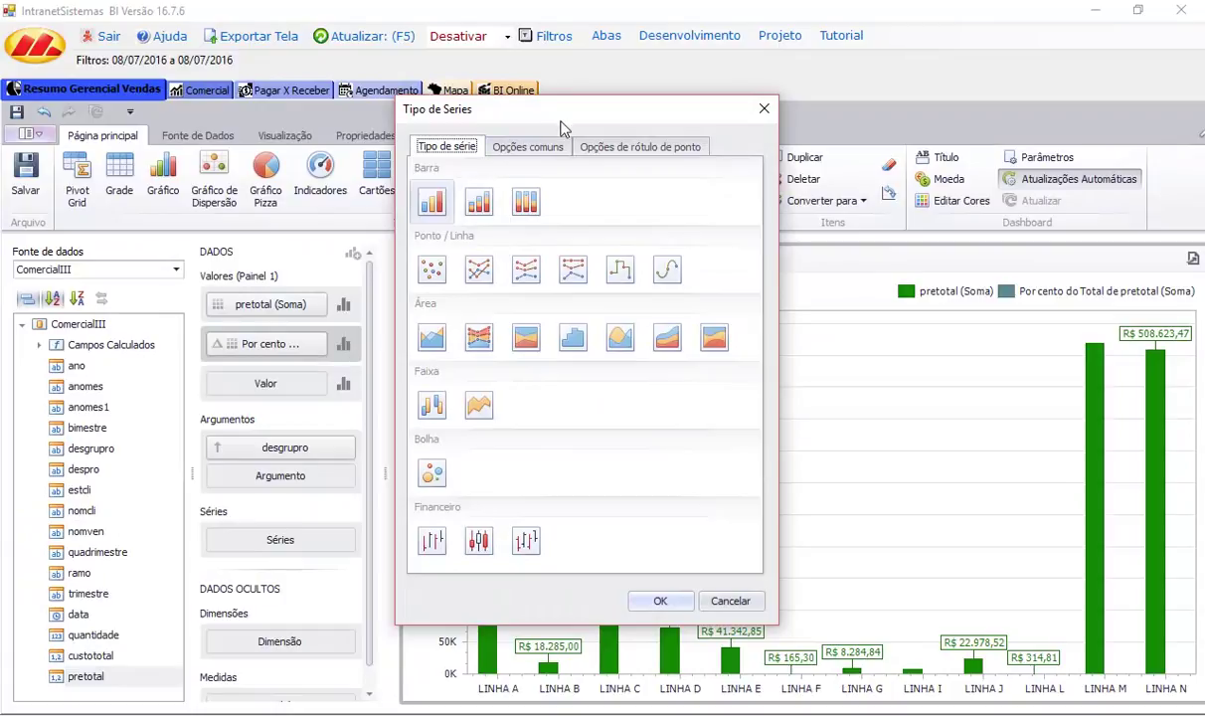
left_click(499, 153)
left_click(438, 189)
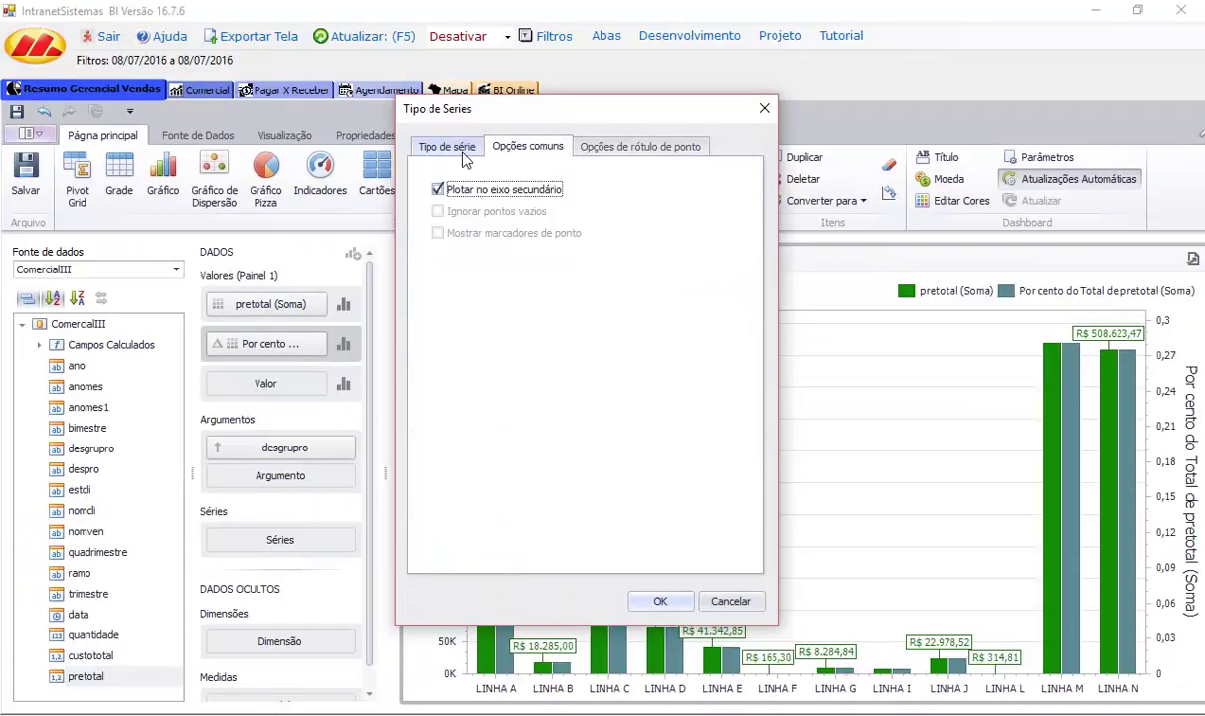
left_click(467, 151)
left_click(484, 270)
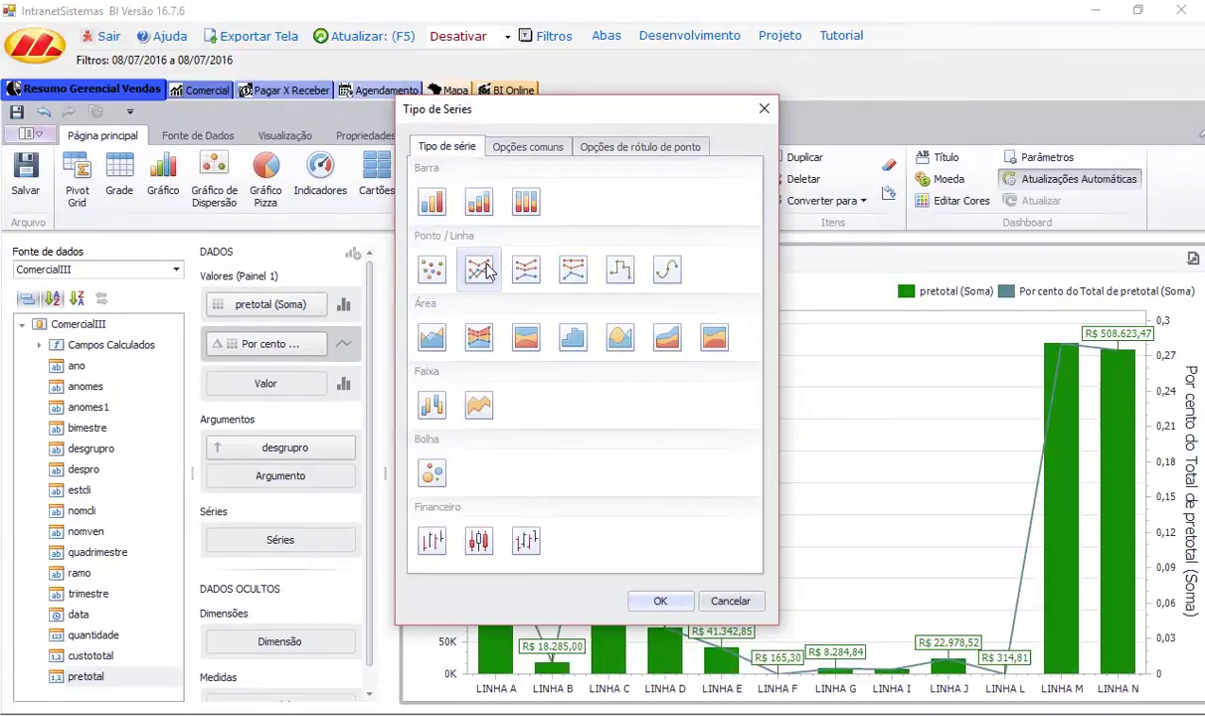
left_click(660, 600)
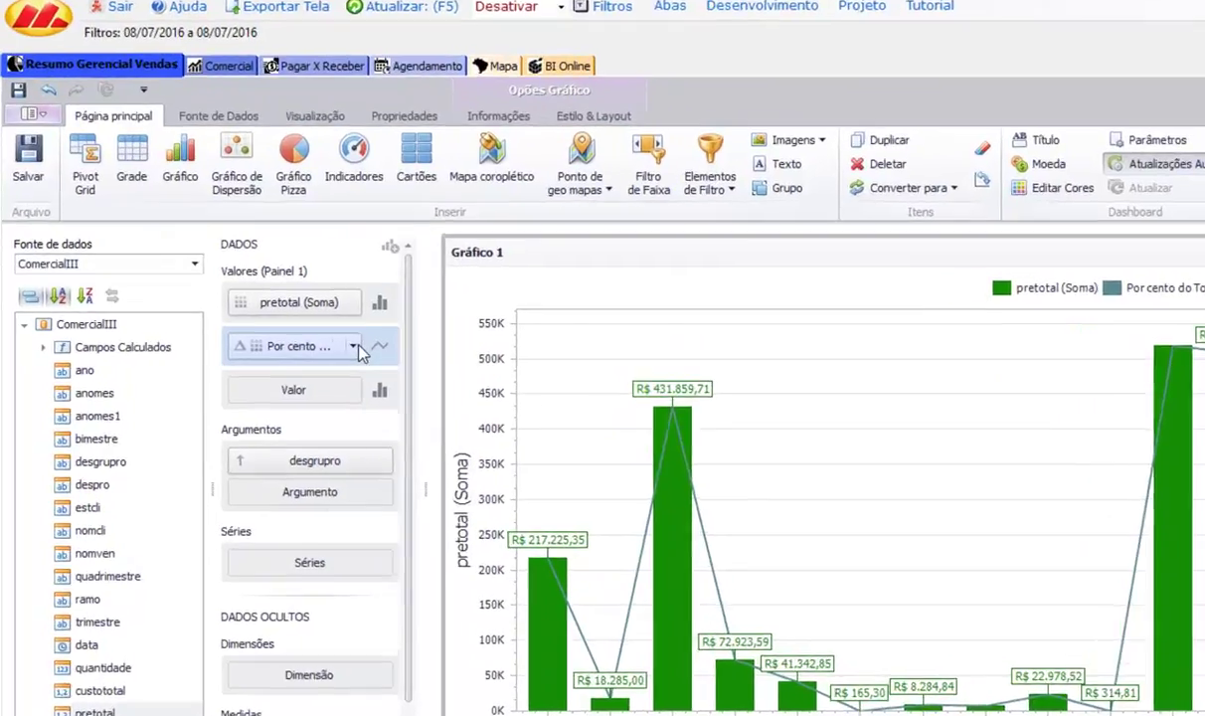
Step: Change the second value's calculation to Acumular por argumentos
left_click(319, 343)
mouse_move(582, 664)
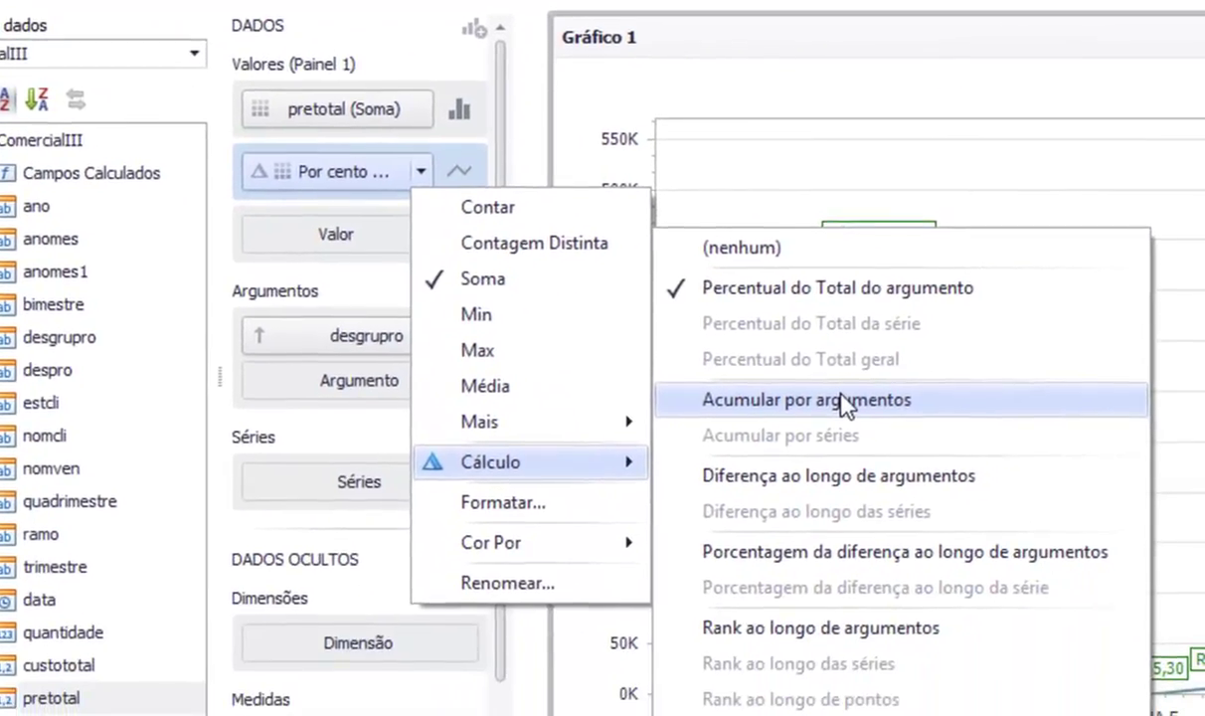
left_click(868, 453)
mouse_move(871, 417)
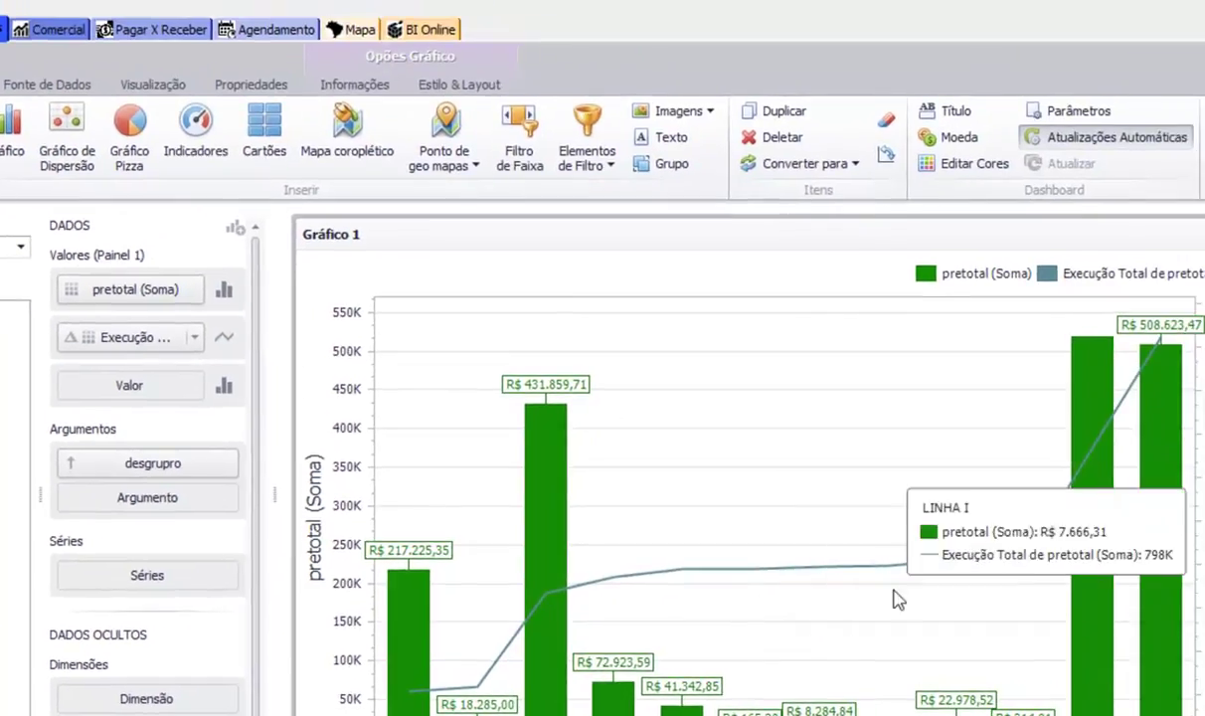
left_click(195, 337)
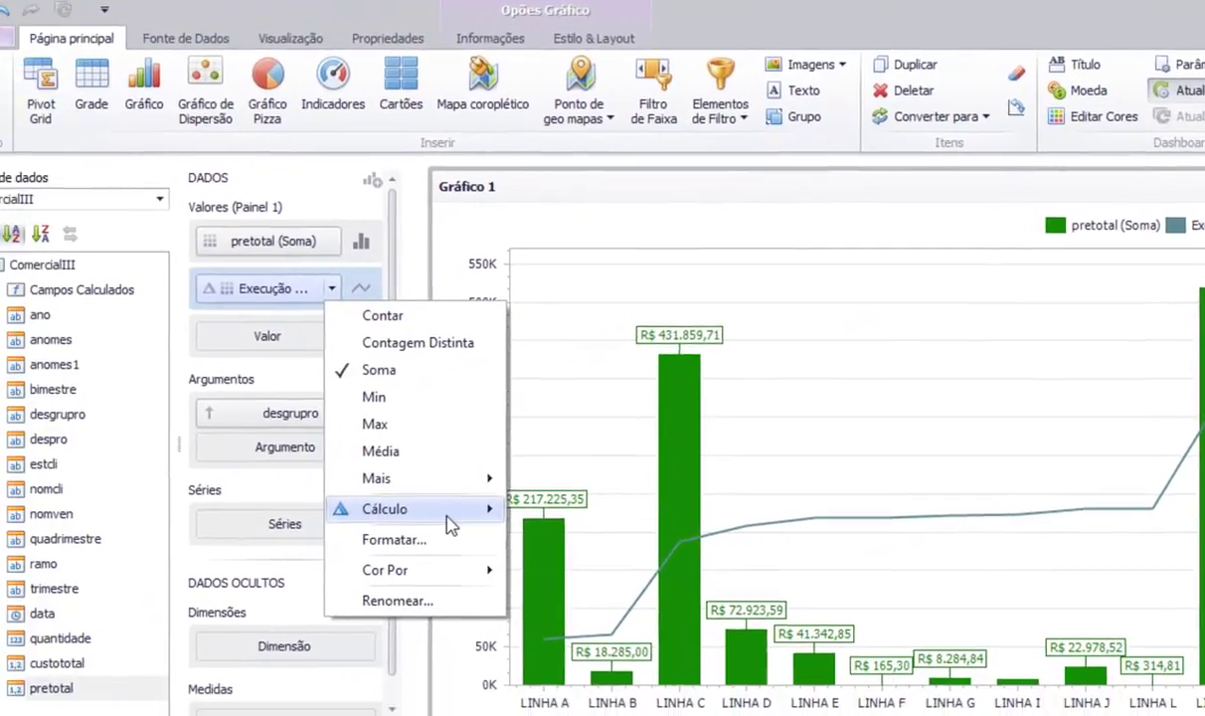
mouse_move(449, 525)
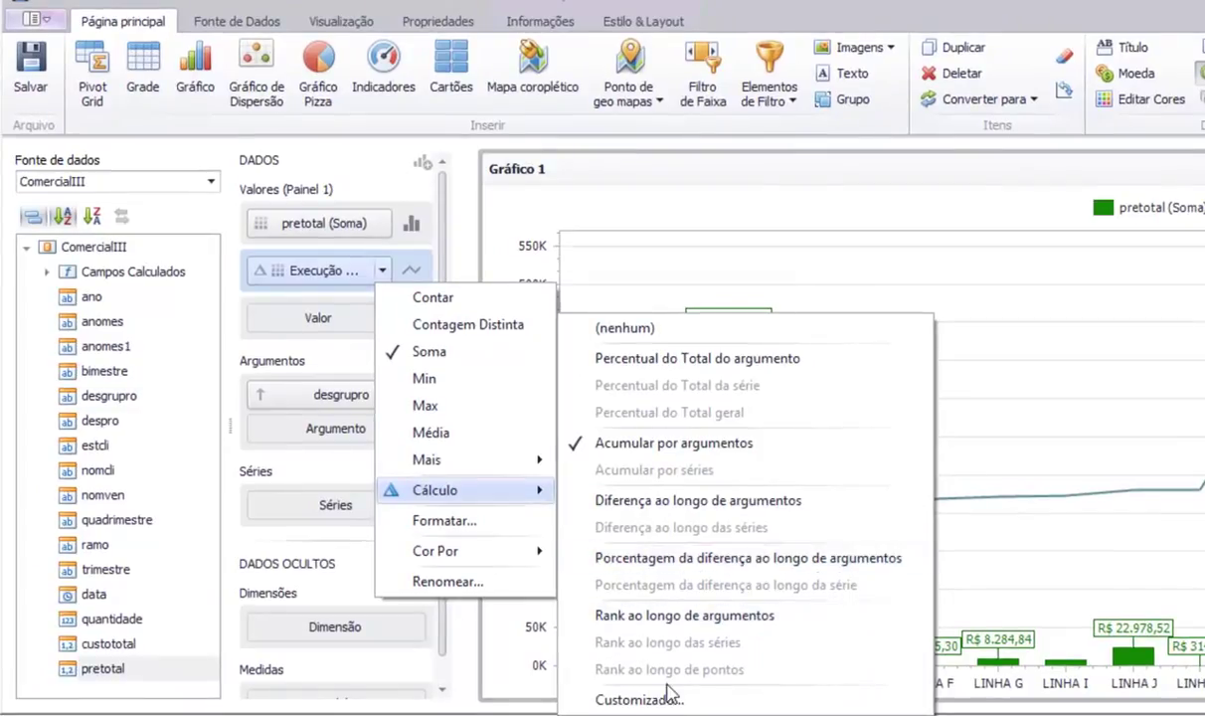
left_click(724, 257)
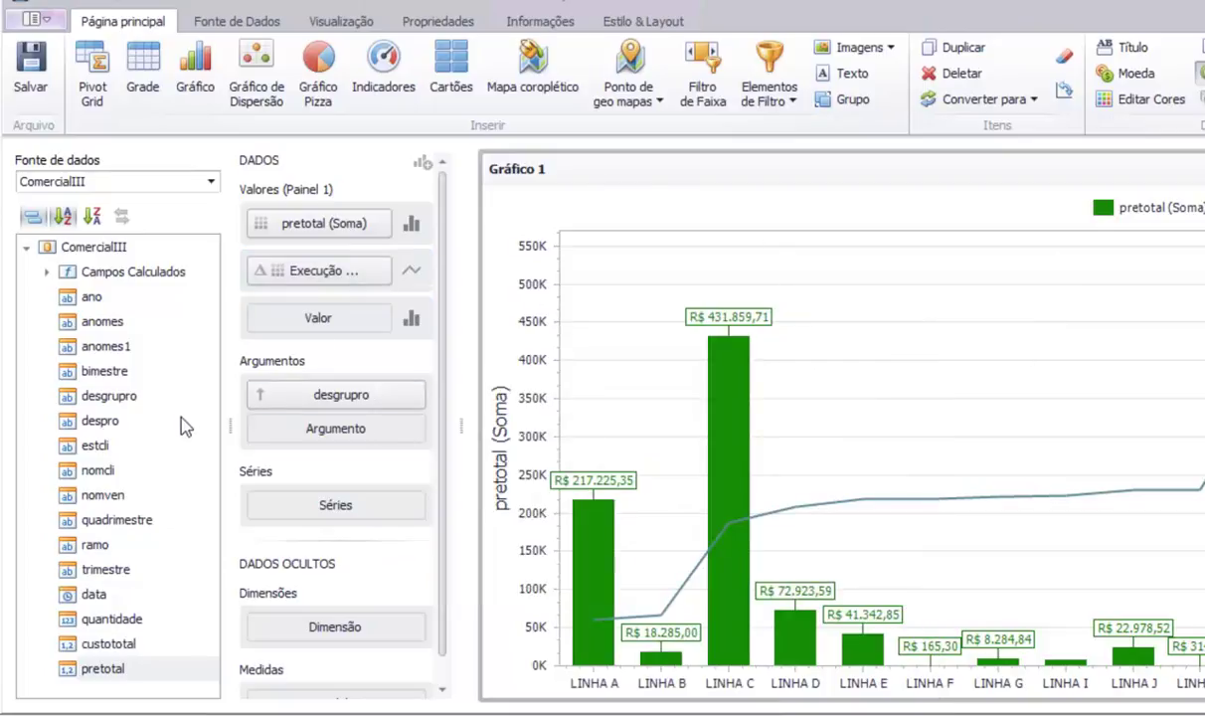
Step: Add despro as a second argument below desgrupro in the chart
left_click(119, 528)
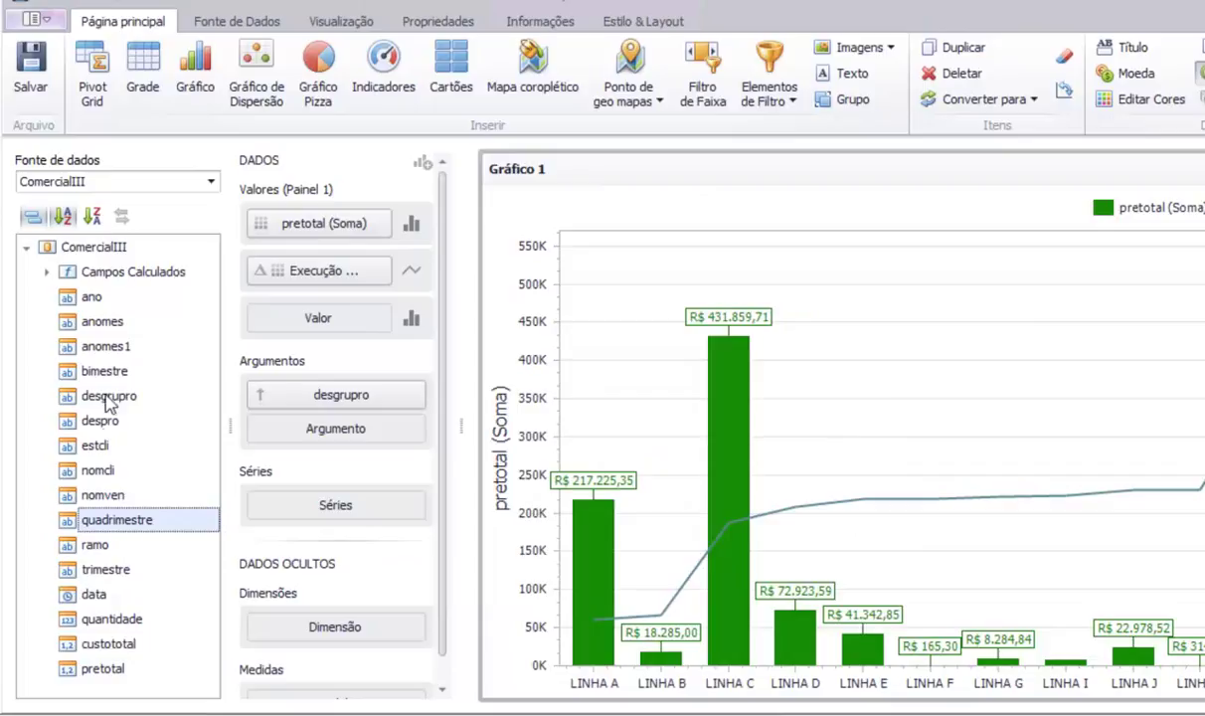
left_click(121, 421)
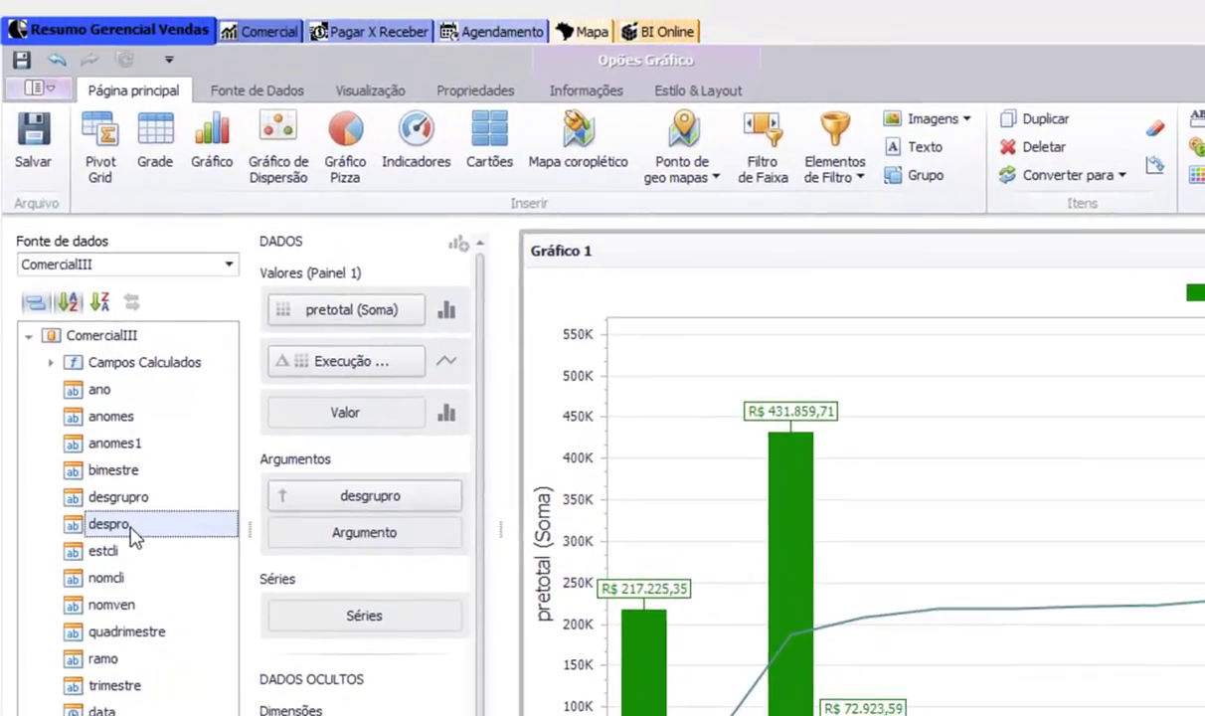
left_click_drag(130, 531, 350, 549)
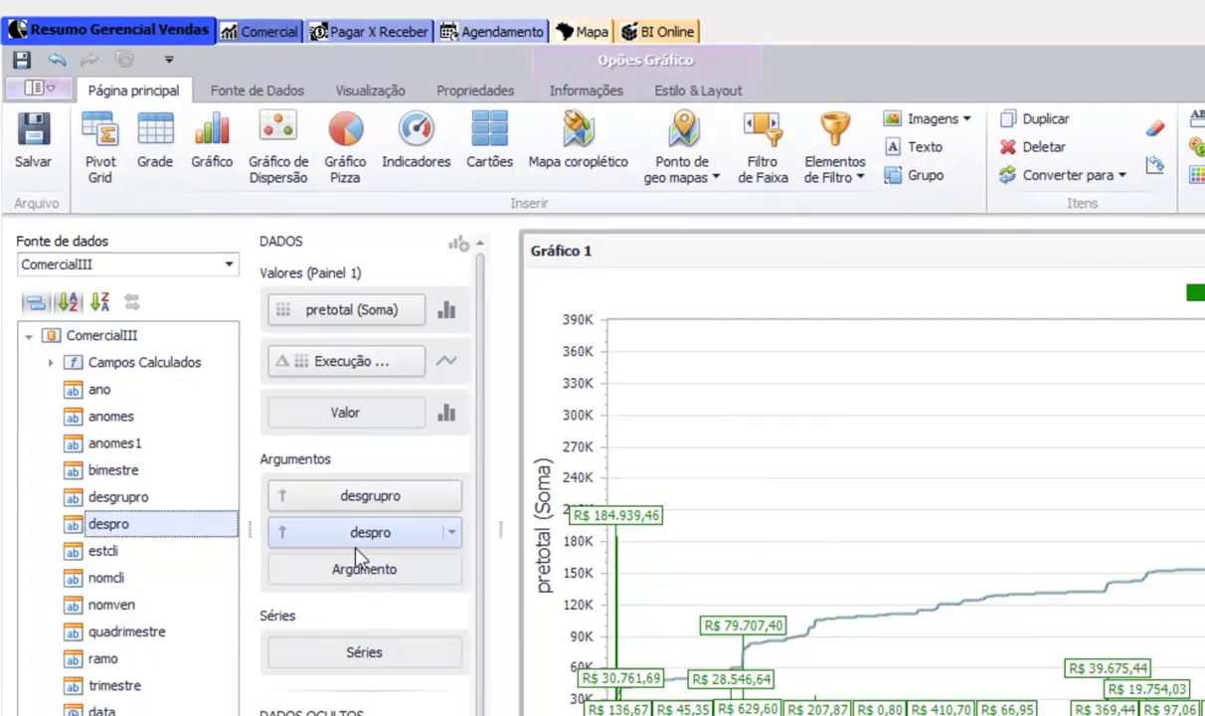
Step: Enable Expandir interactivity for the chart and drill down into the LINHA C bar
left_click(585, 91)
left_click(338, 157)
mouse_move(794, 517)
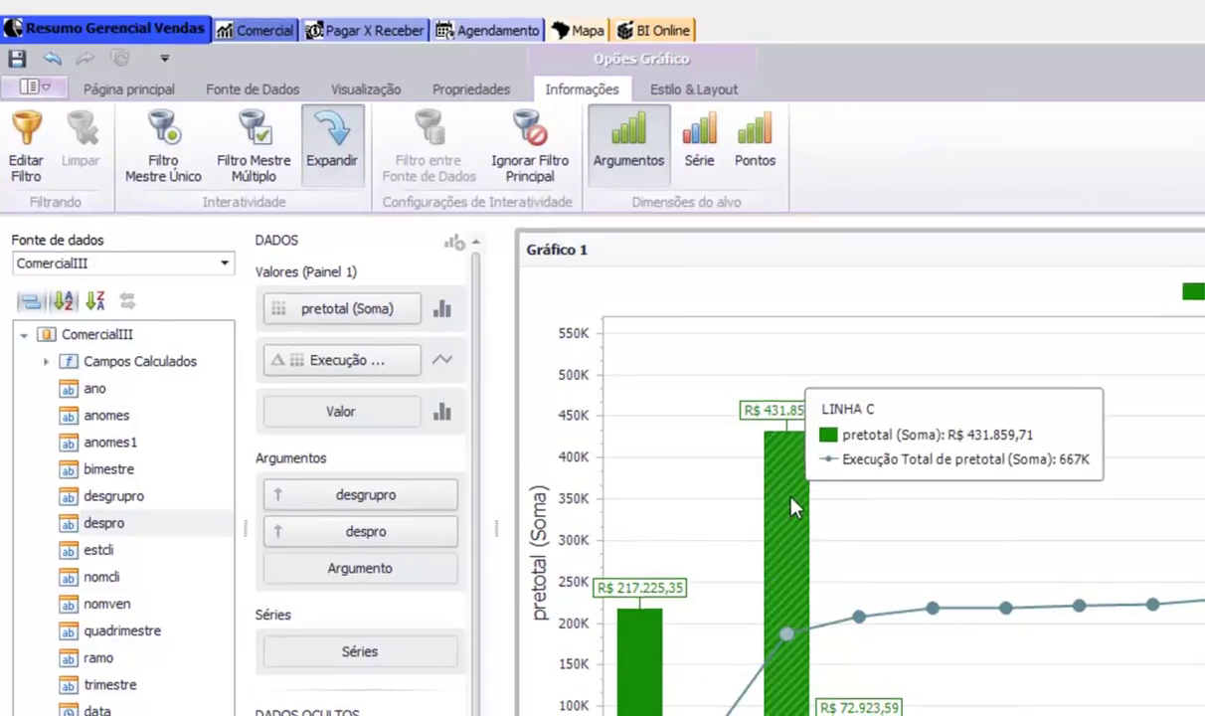
left_click(794, 507)
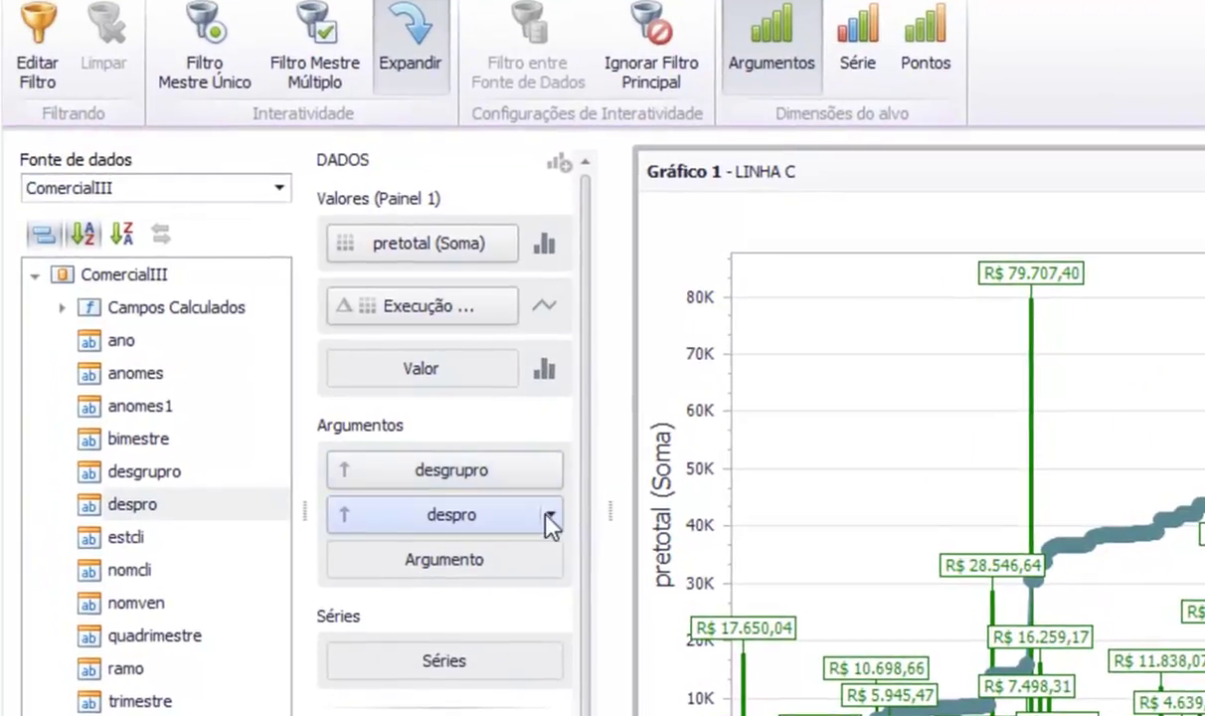
Step: Limit despro to the top 10 by pretotal (Soma) with "outros" values shown, and drill into LINHA C again
left_click(552, 515)
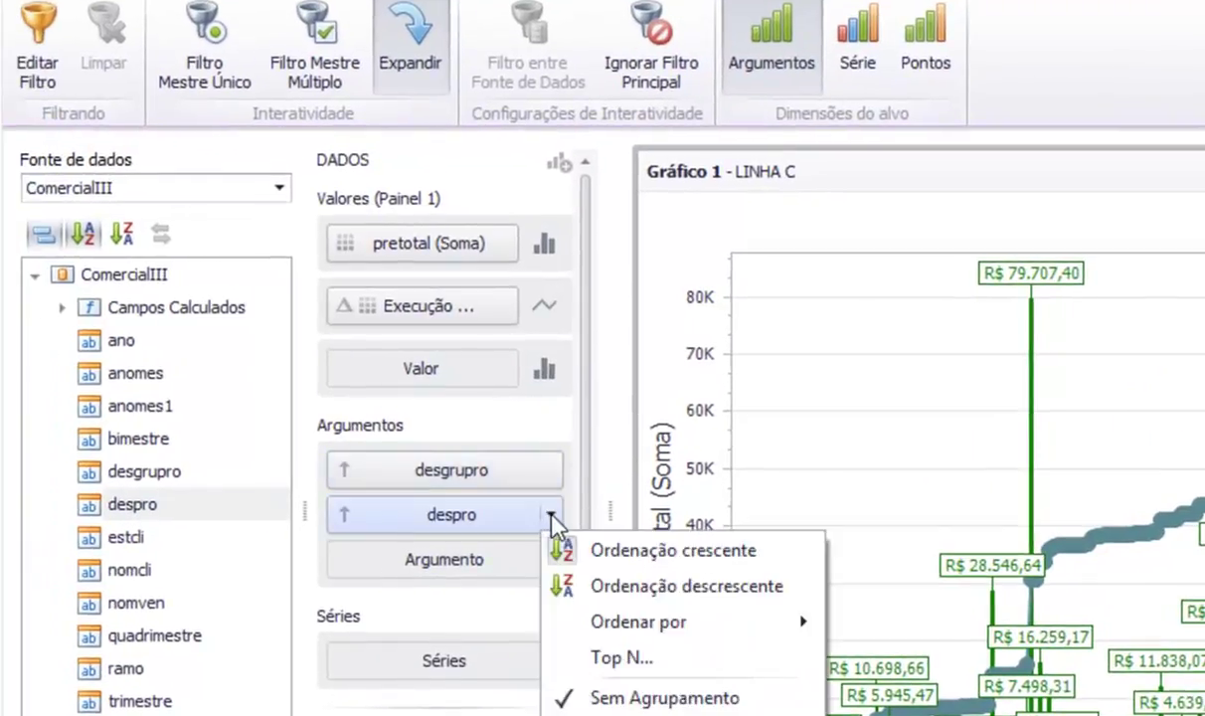
left_click(626, 648)
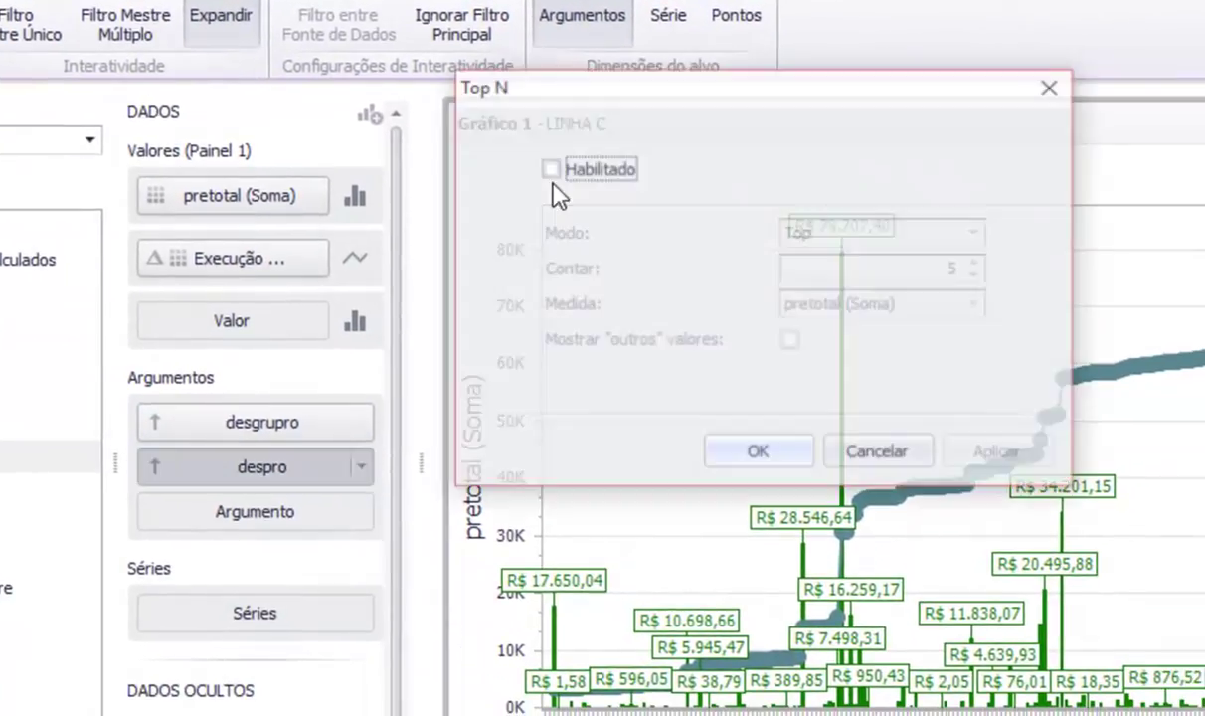
left_click(550, 170)
double_click(920, 268)
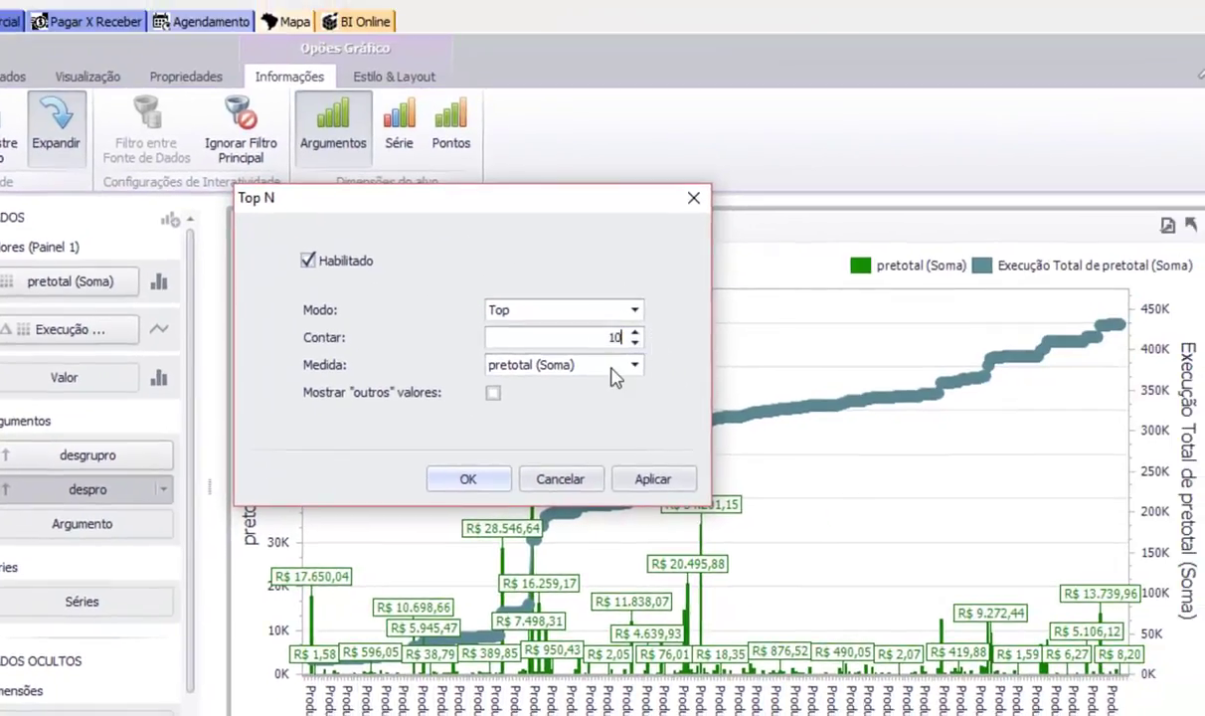
left_click(496, 484)
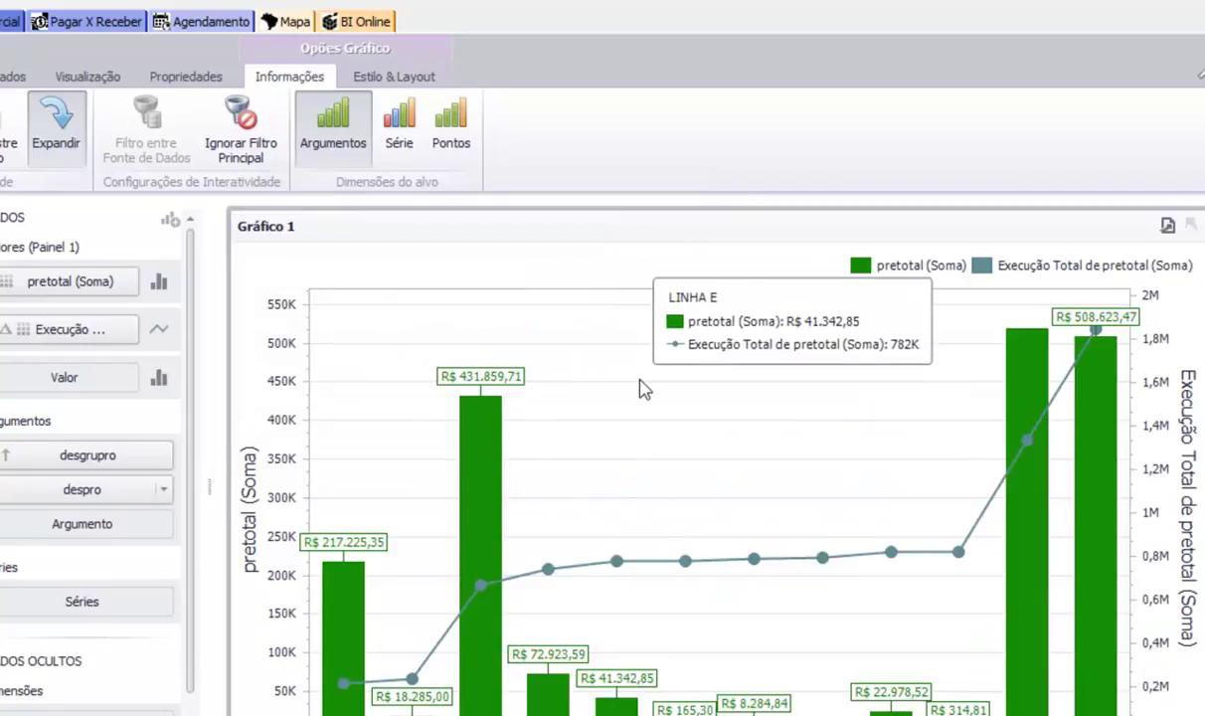
left_click(483, 482)
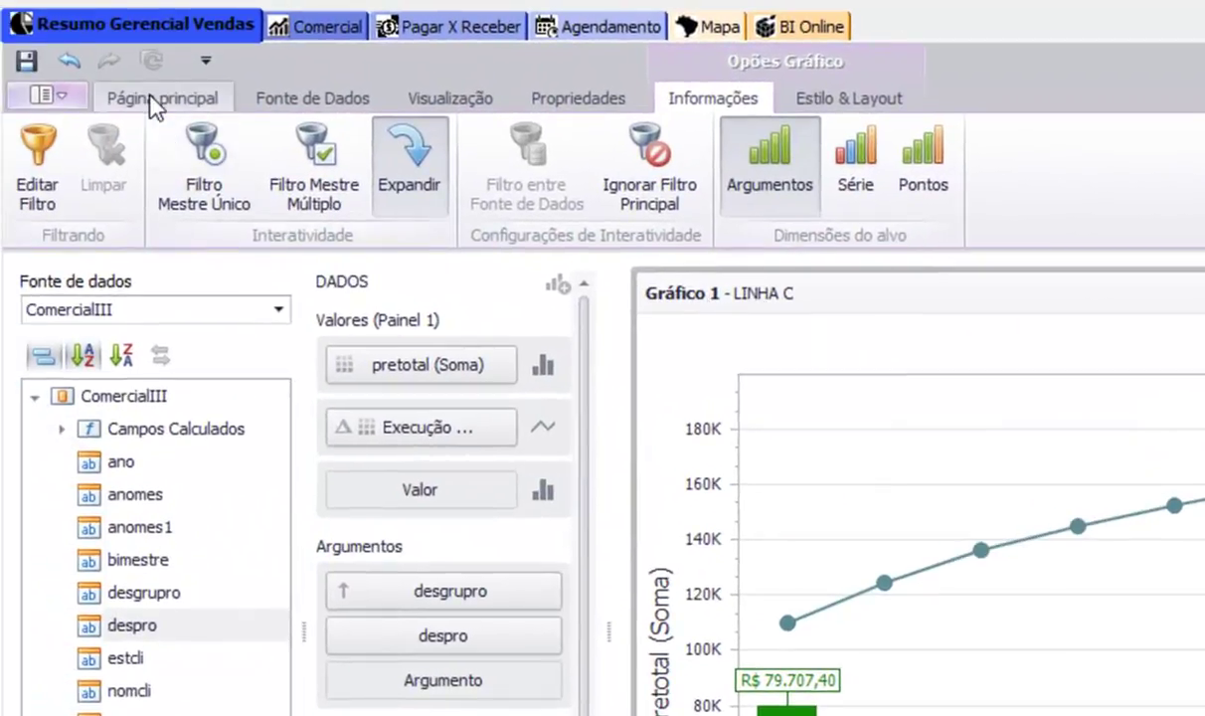
Step: Insert a grid into the dashboard and add ramo as its first column
left_click(151, 100)
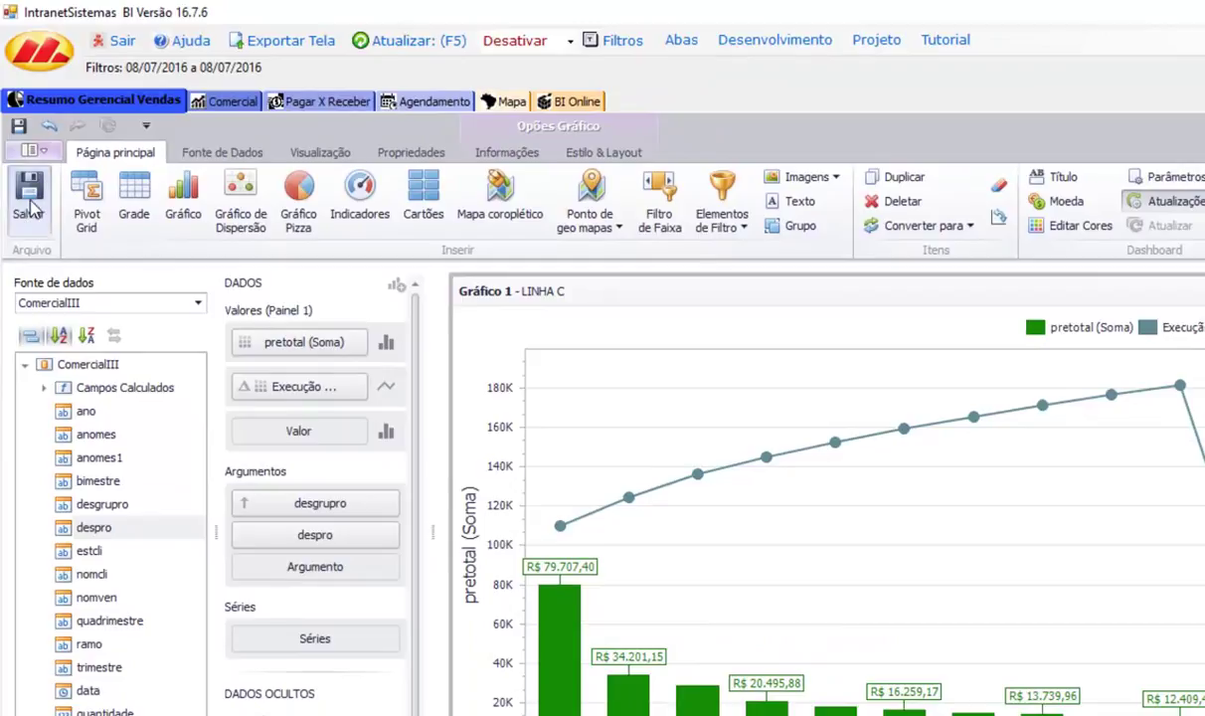
left_click(132, 194)
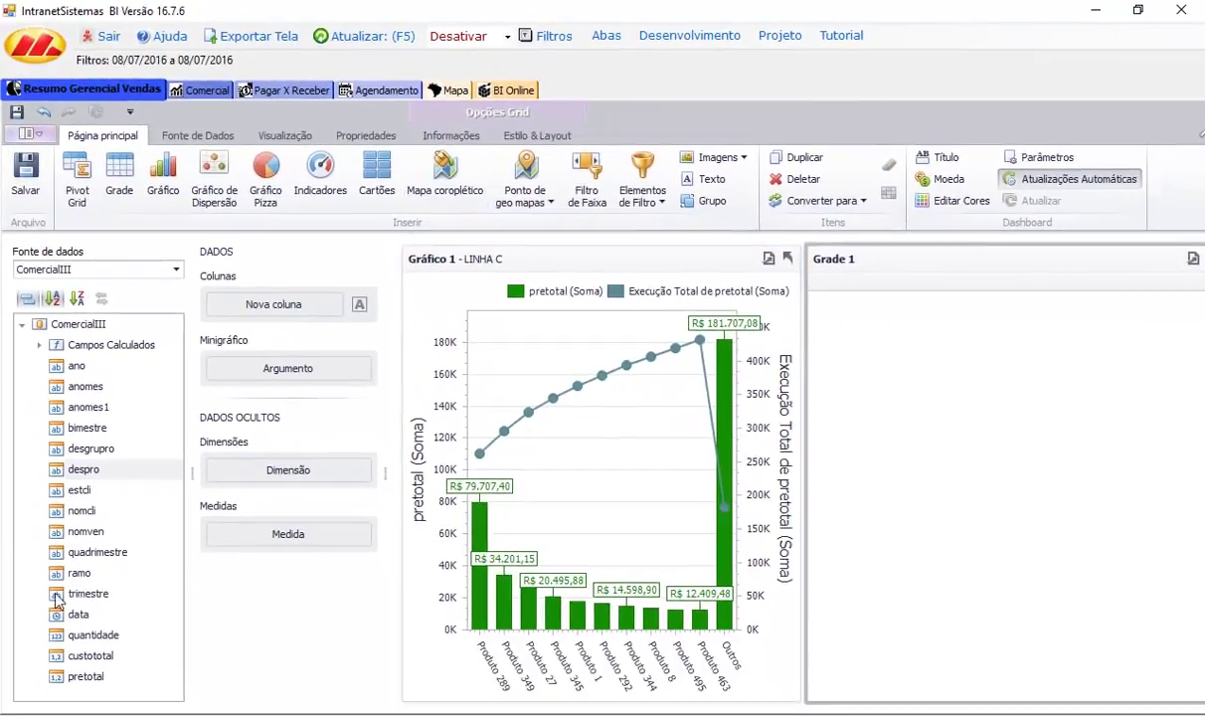
left_click_drag(85, 580, 261, 310)
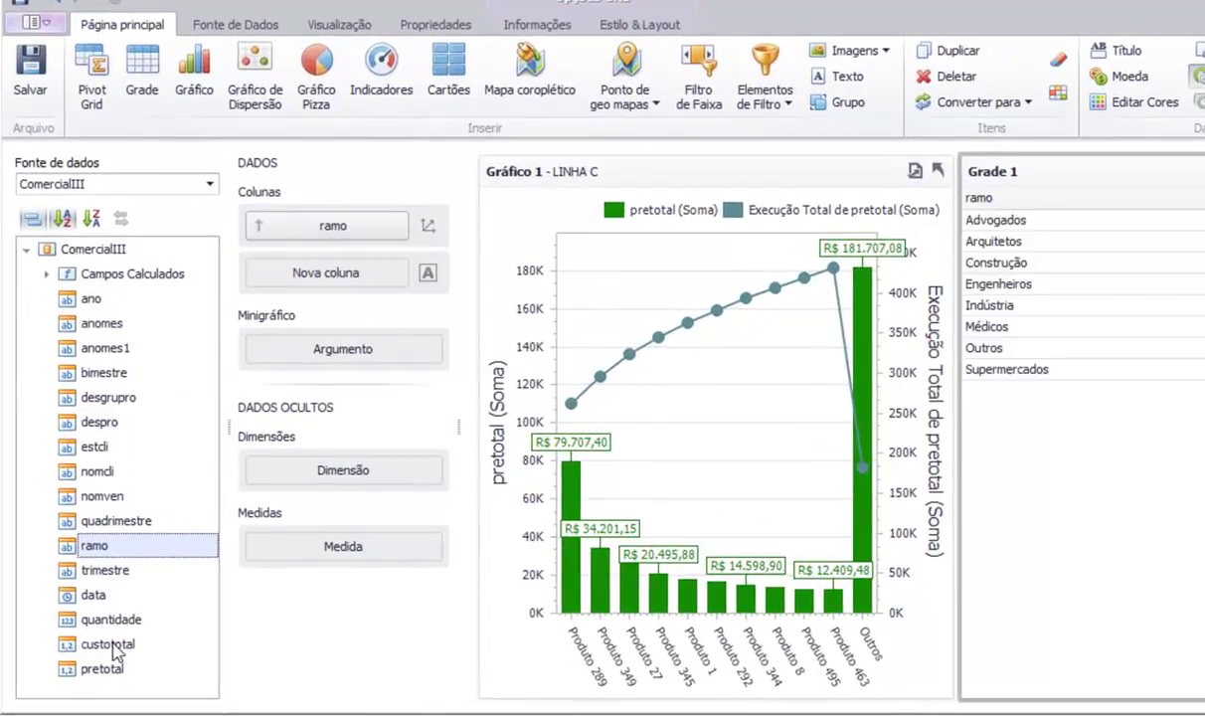
Step: Add pretotal to the grid three times as separate columns
left_click(110, 646)
left_click_drag(109, 672, 305, 285)
left_click_drag(111, 671, 318, 333)
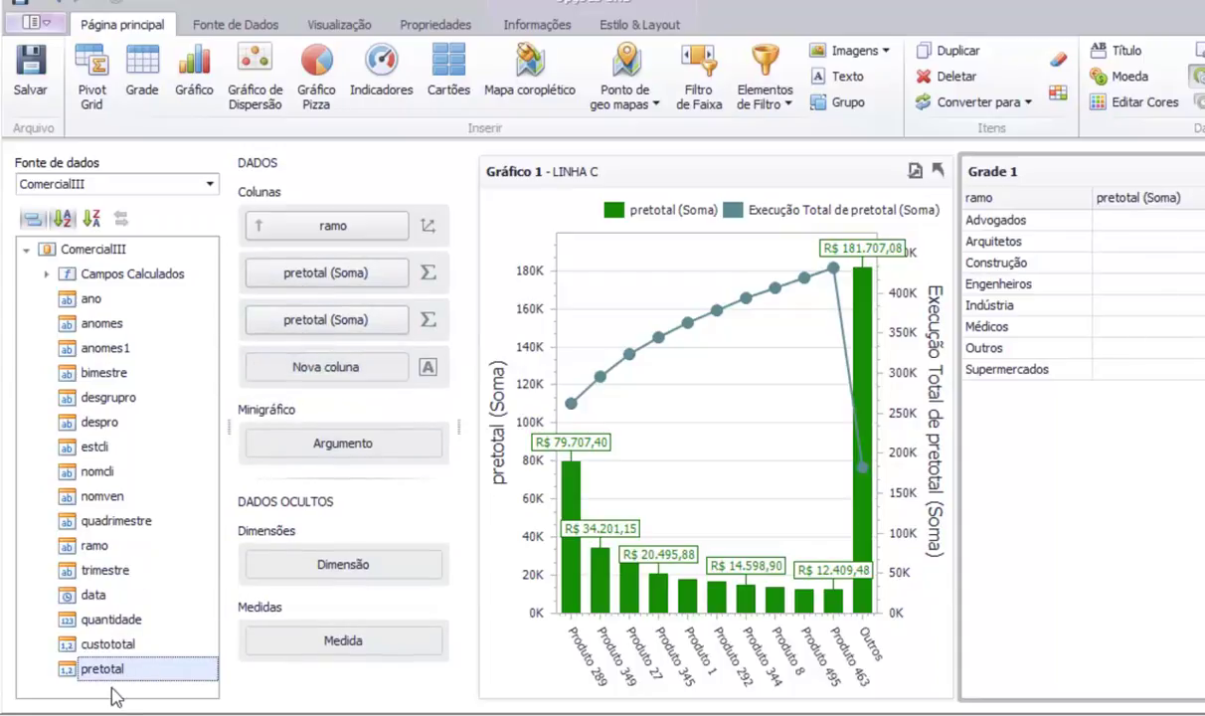
left_click_drag(118, 684, 356, 338)
Step: Rearrange the dashboard so that the grid sits below the chart
left_click_drag(956, 299, 873, 300)
left_click_drag(736, 366, 732, 366)
left_click_drag(648, 678, 613, 704)
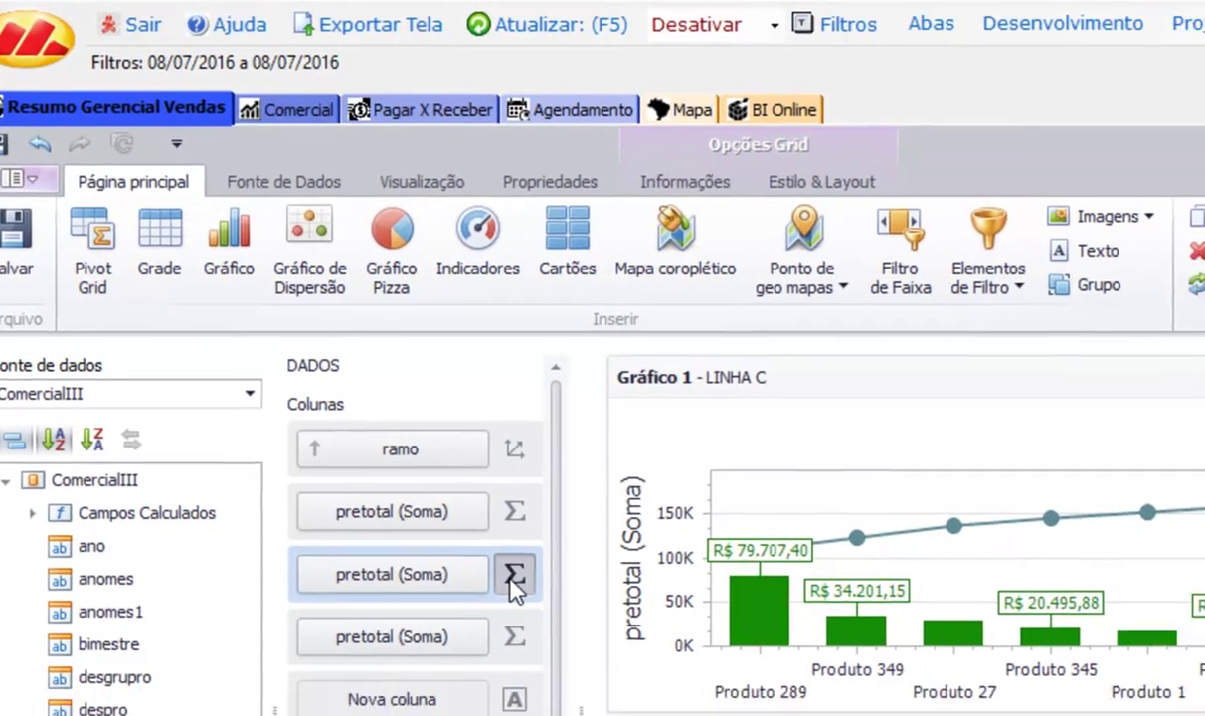
Step: Display the second pretotal (Soma) column of the grid as bars (Barra) instead of values
left_click(545, 610)
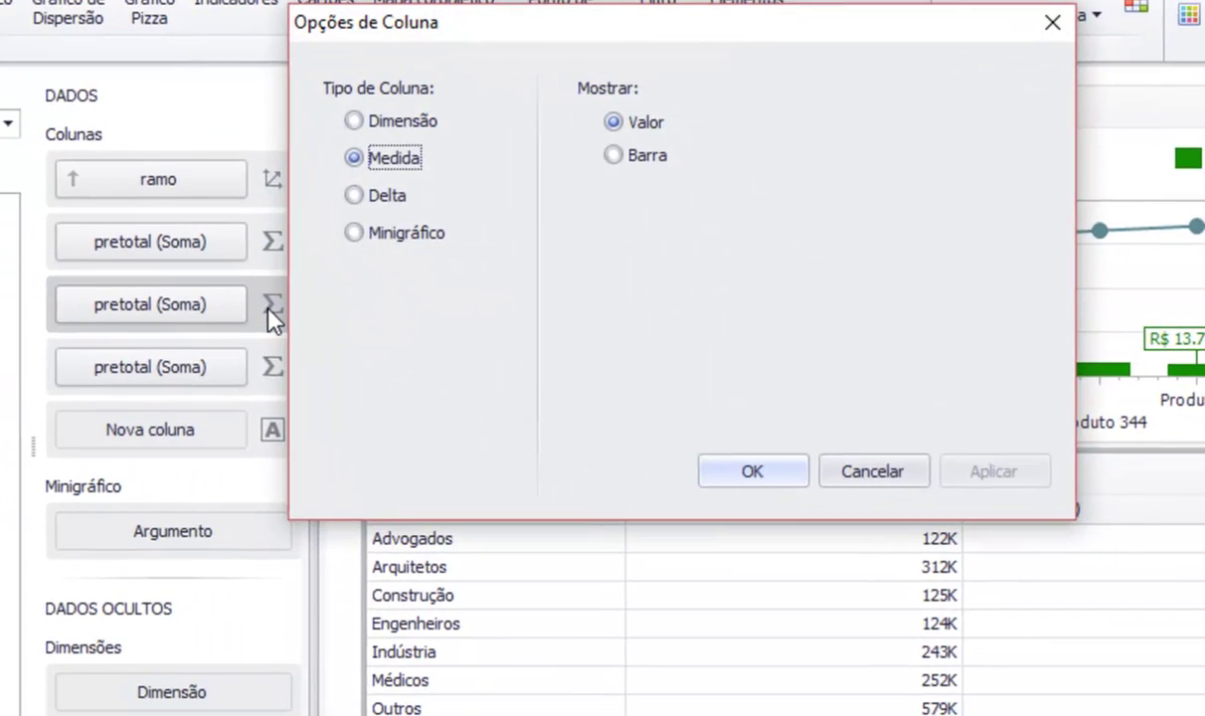
left_click(611, 156)
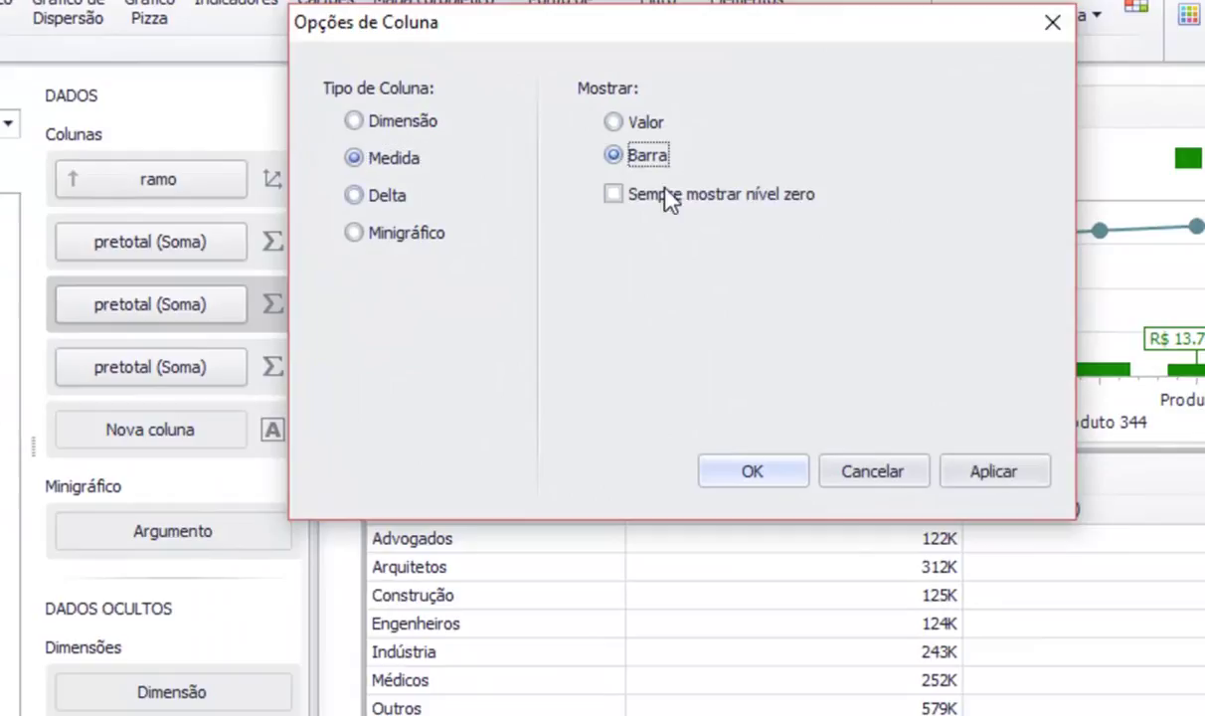
left_click(770, 477)
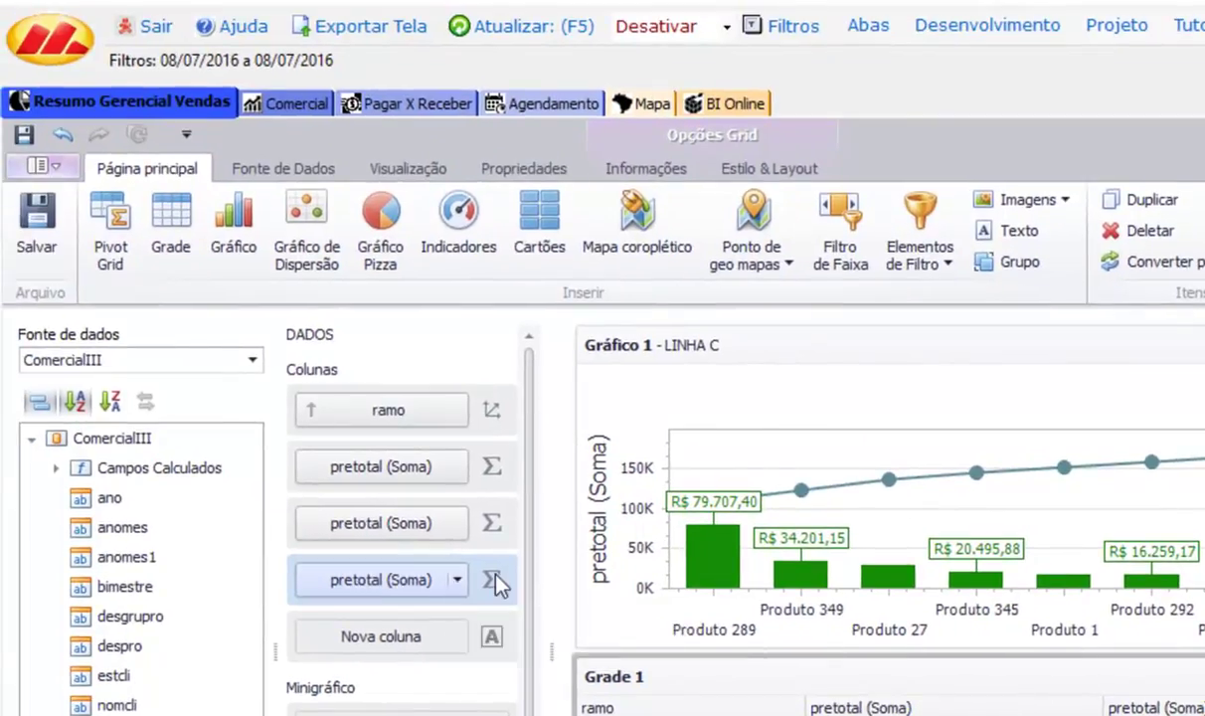
Step: Add an icon-range format rule with the four coloured arrows to the third pretotal (Soma) column
left_click(490, 581)
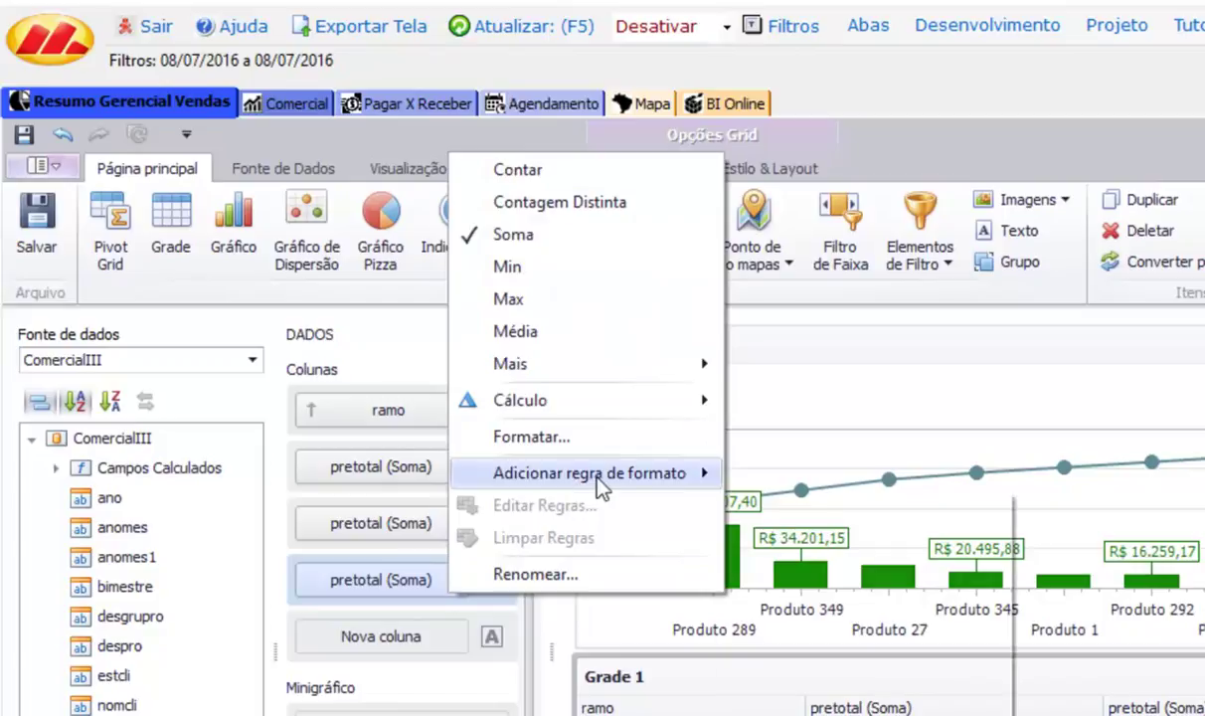
mouse_move(596, 487)
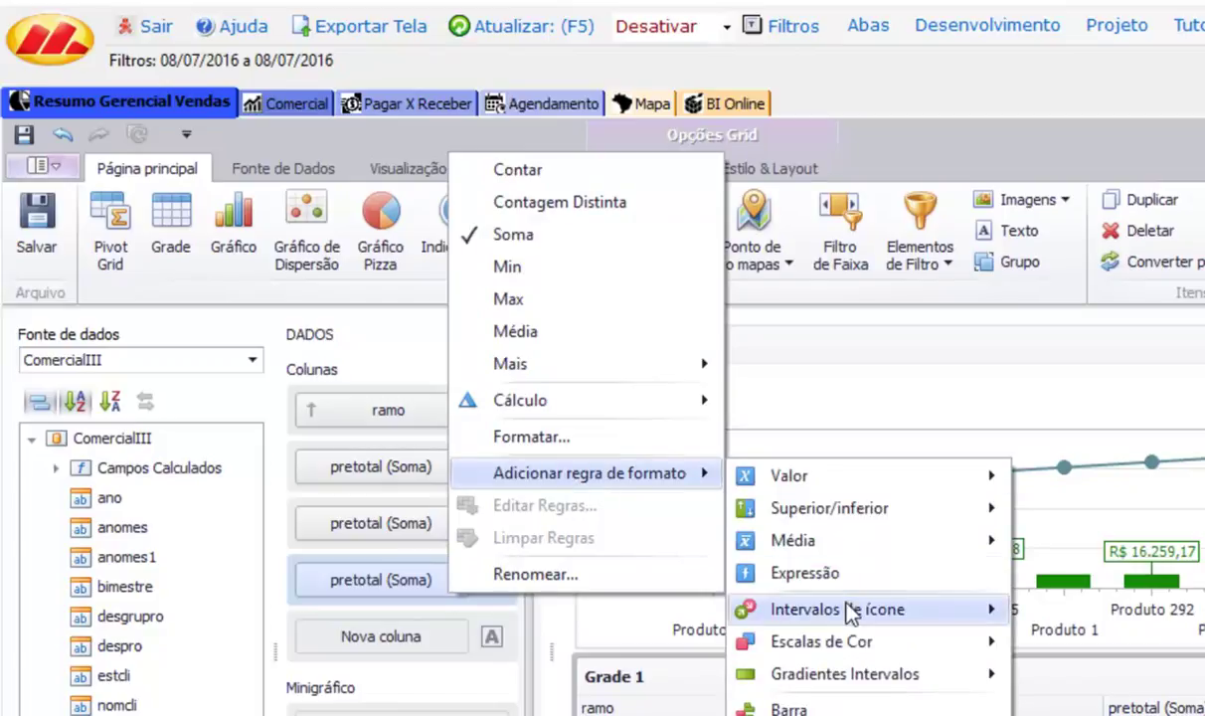
mouse_move(850, 612)
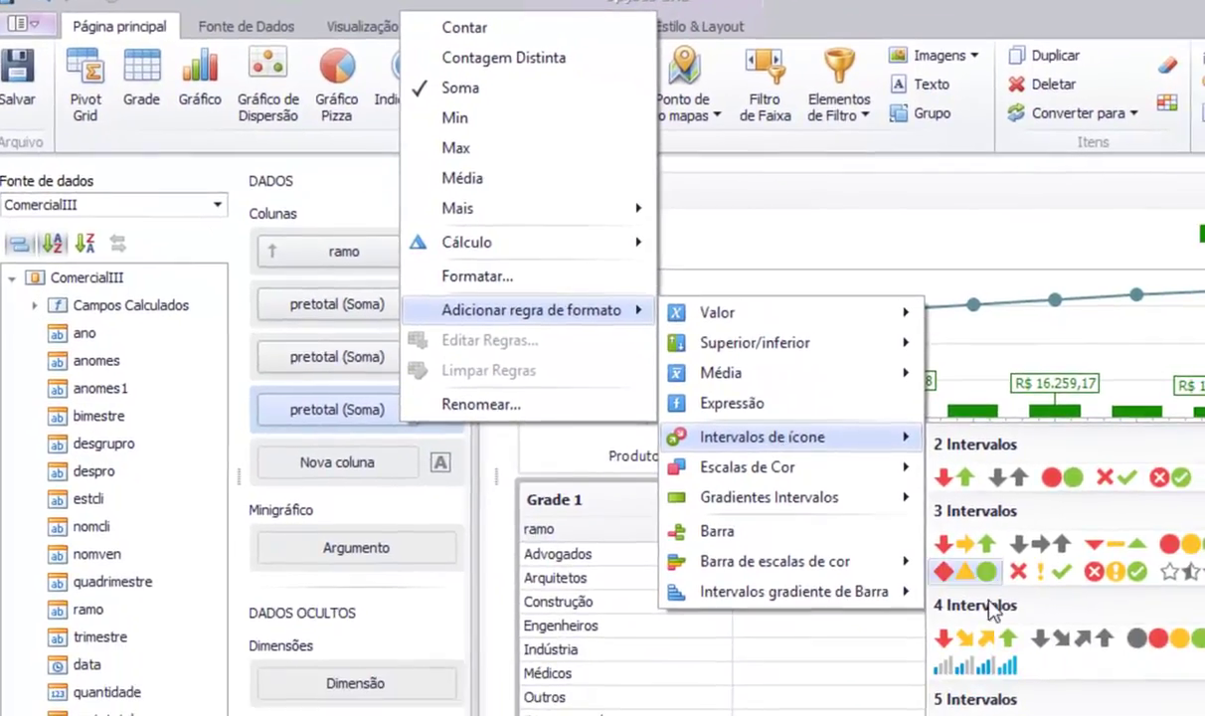
left_click(1003, 641)
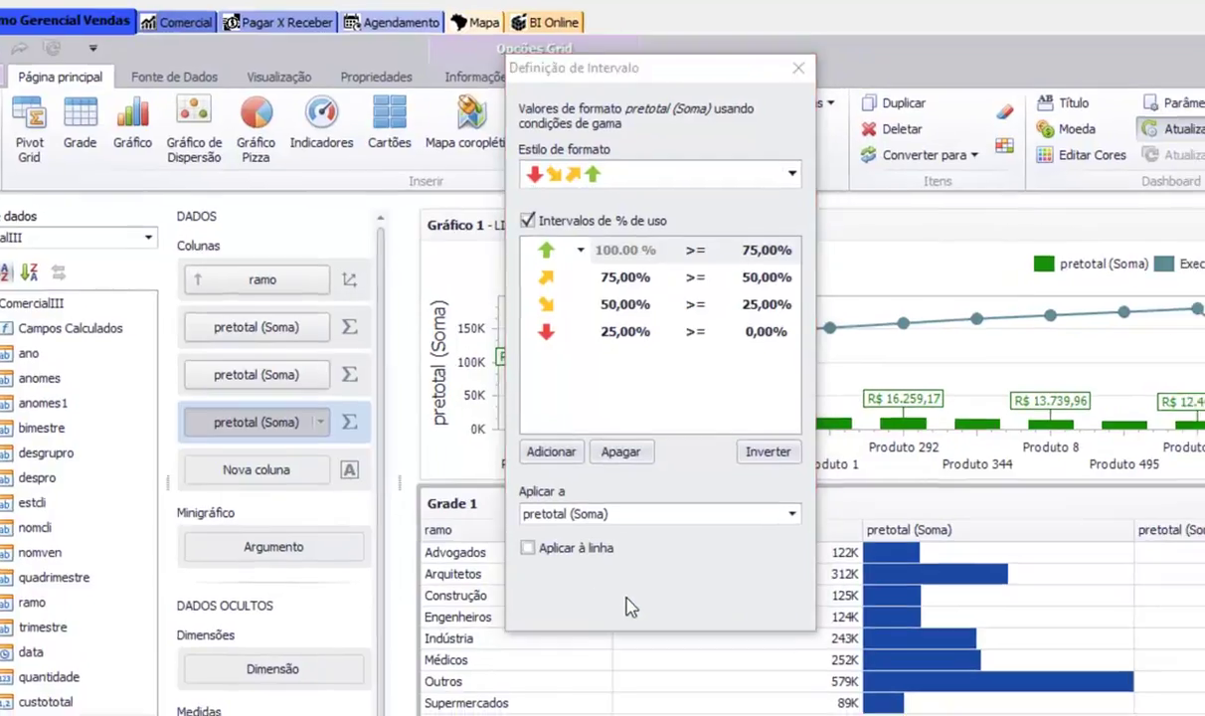
left_click(669, 612)
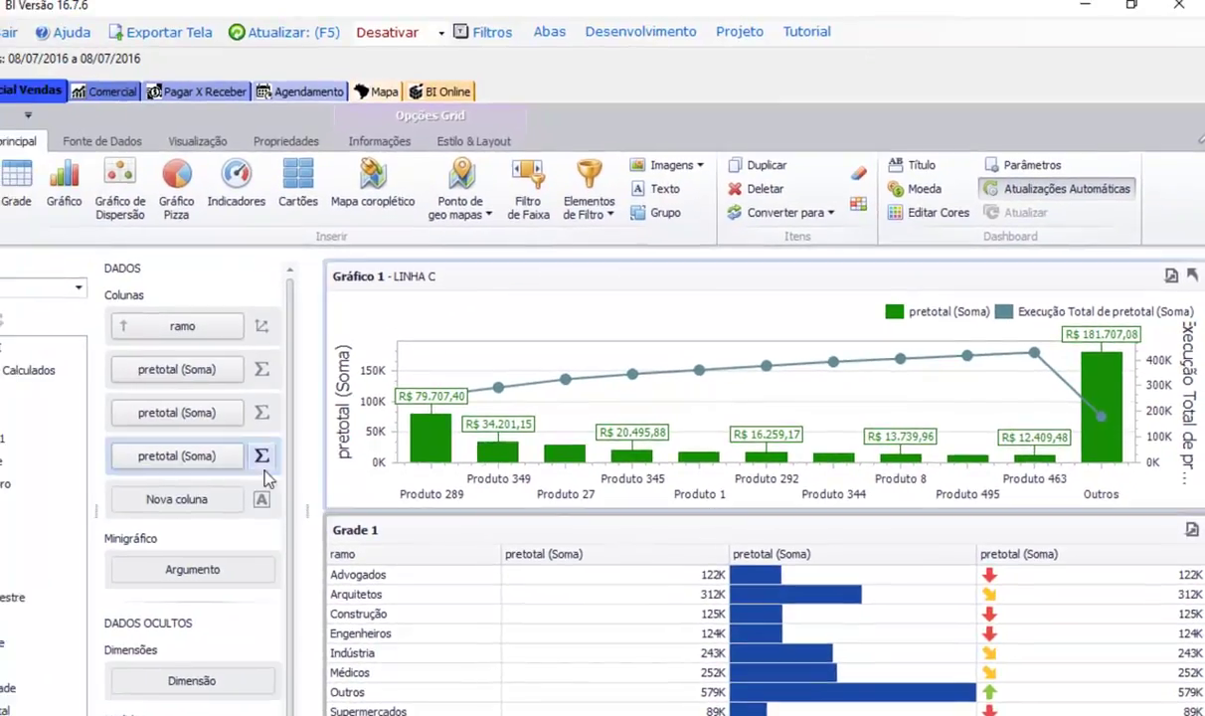
Step: Start an expression format rule on the third pretotal column with the condition pretotal (Soma) É maior que 100
left_click(237, 459)
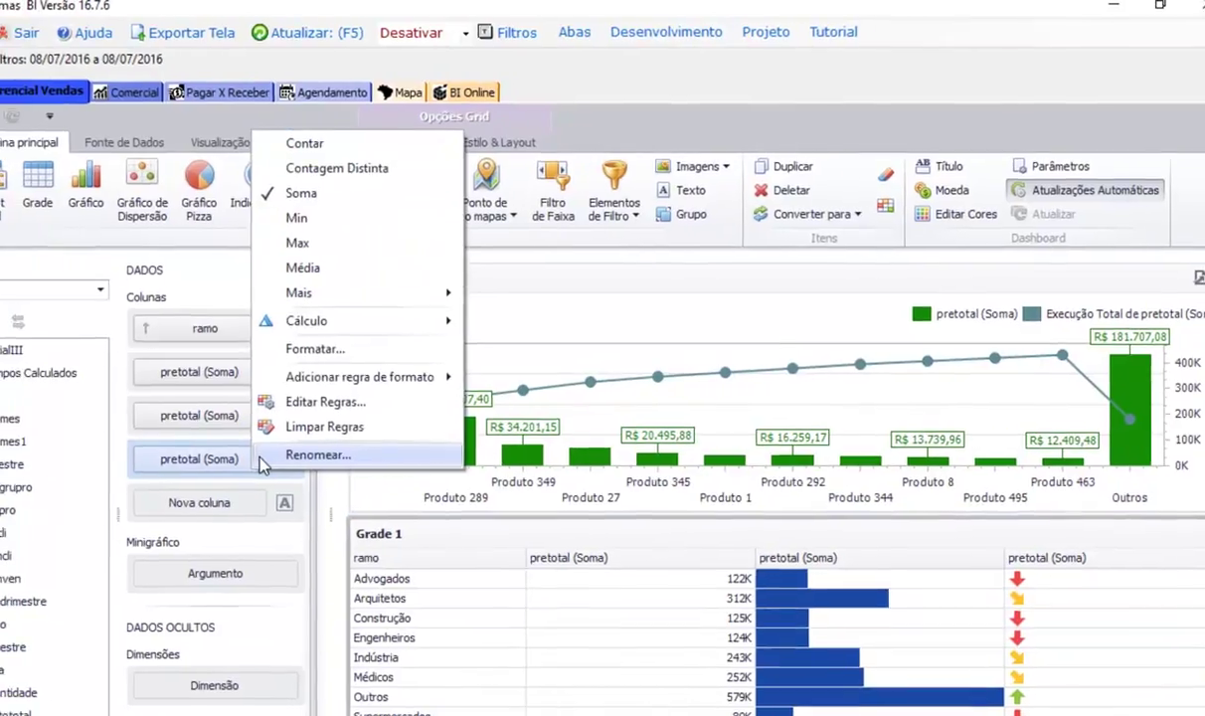
mouse_move(342, 381)
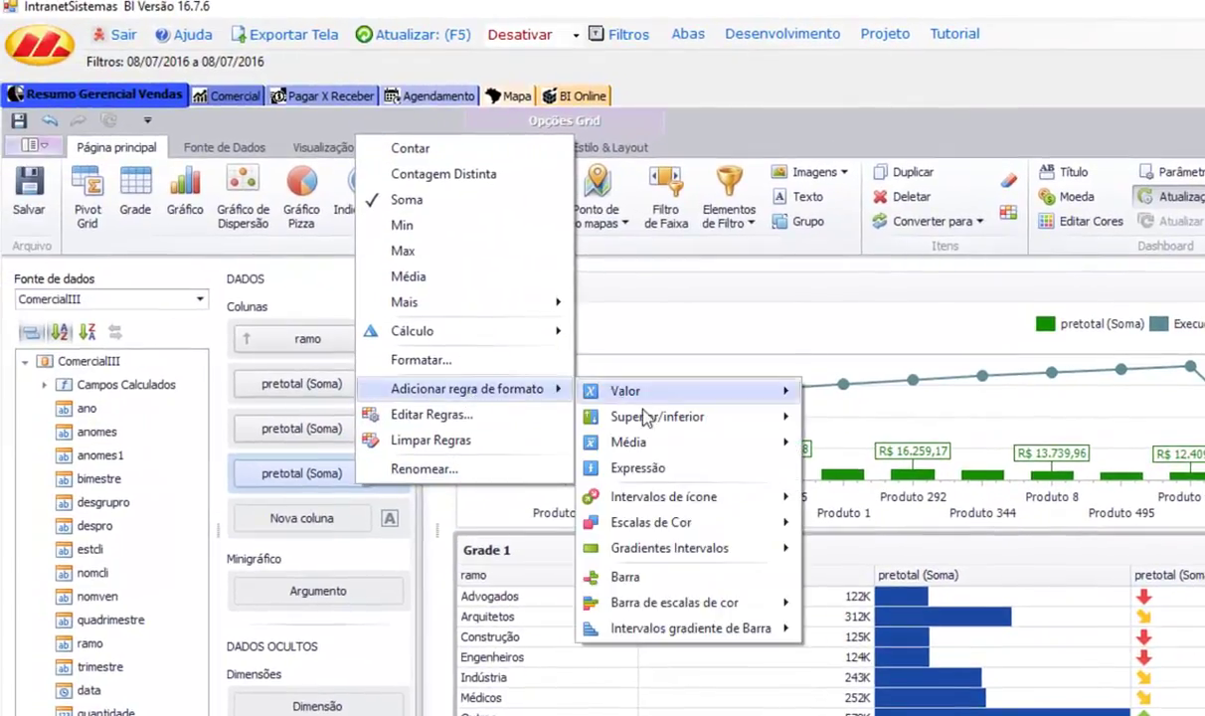
mouse_move(711, 529)
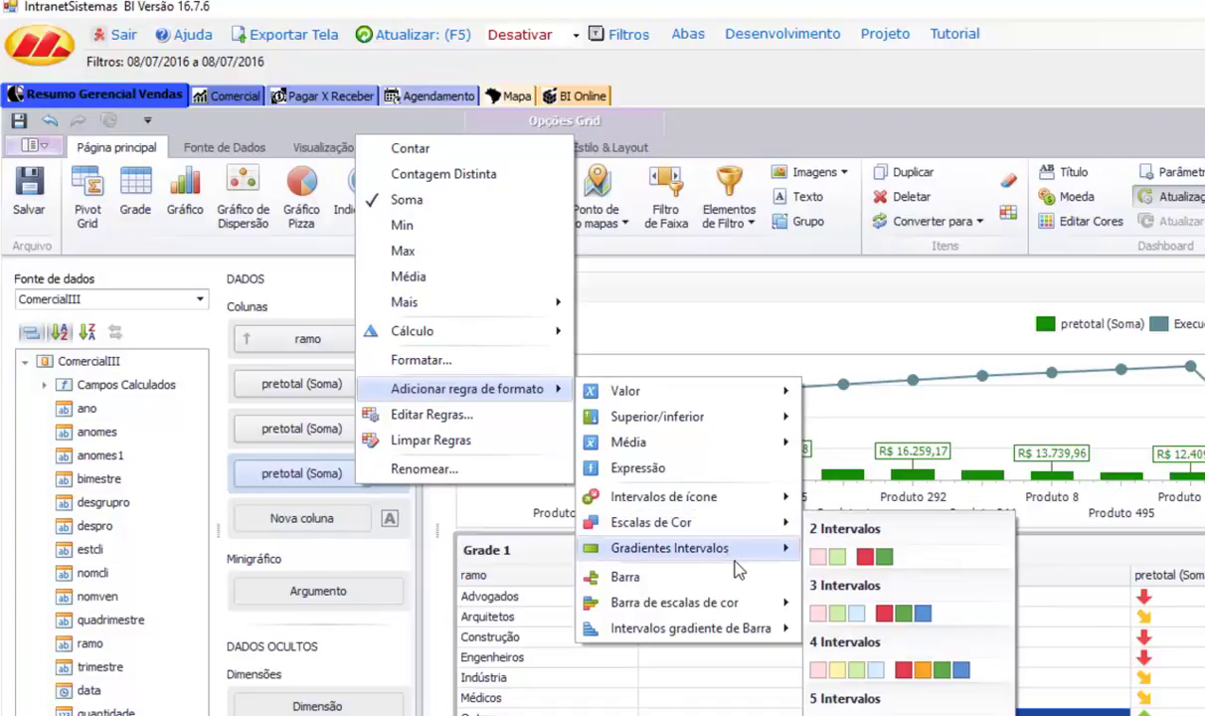
mouse_move(741, 560)
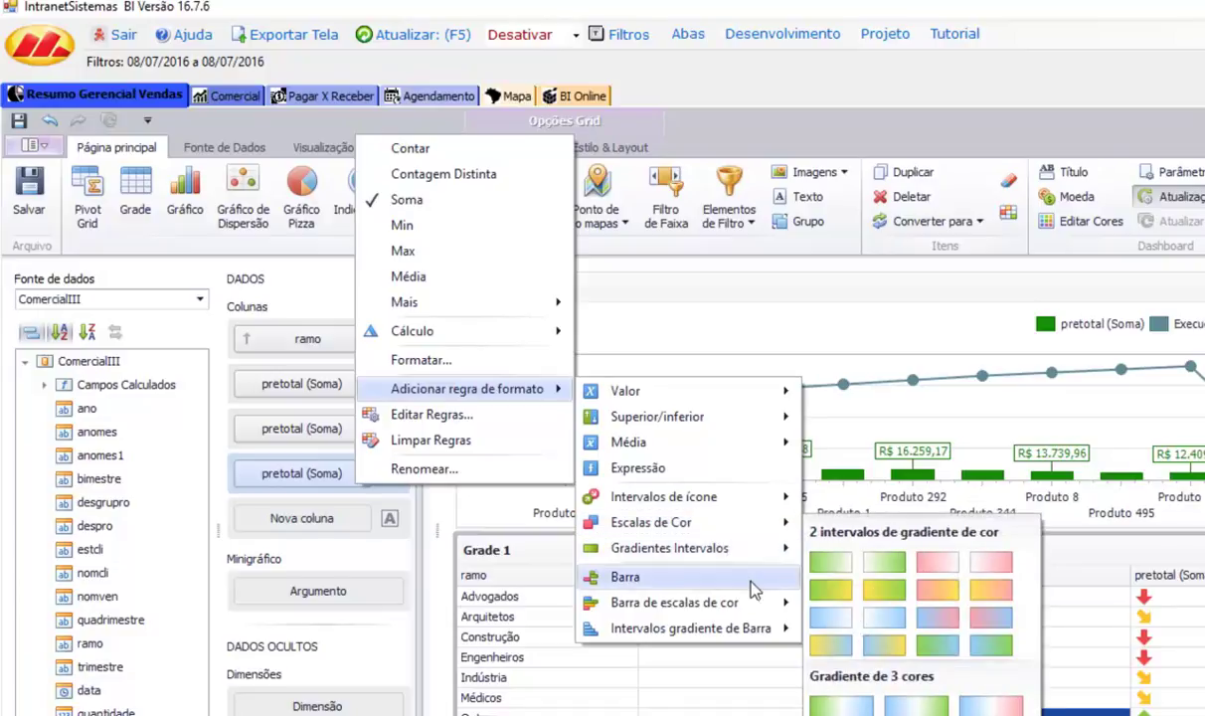
mouse_move(754, 601)
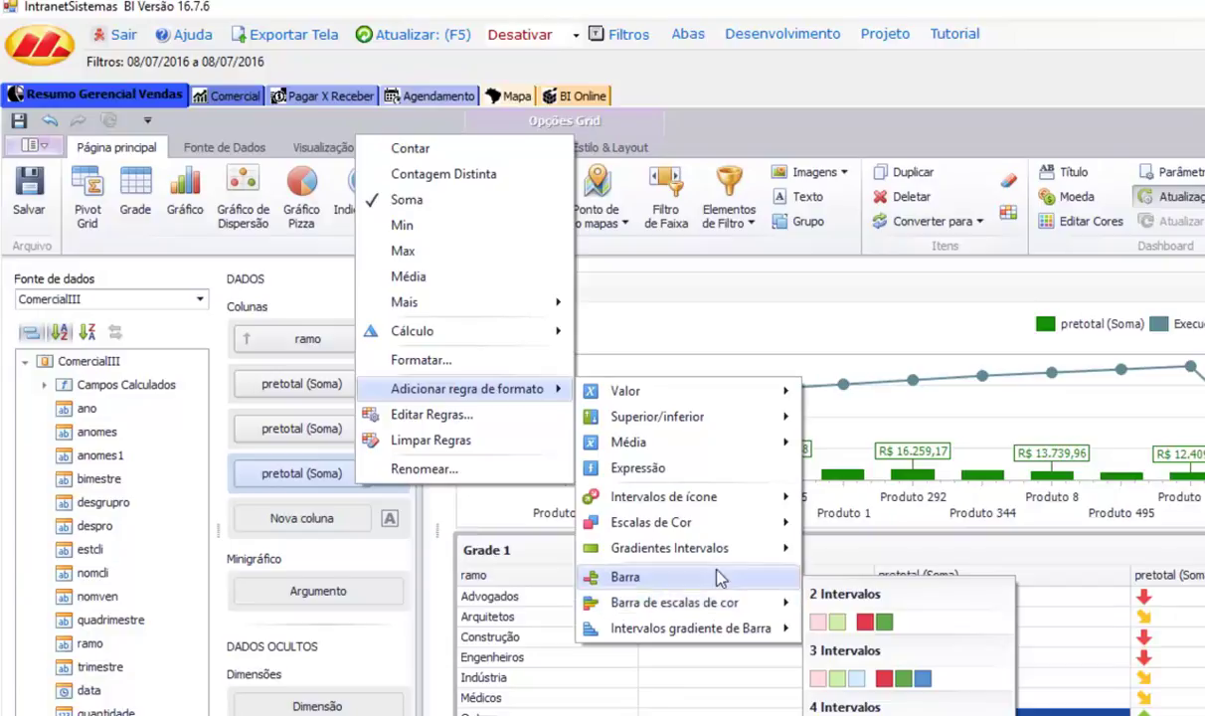
mouse_move(696, 391)
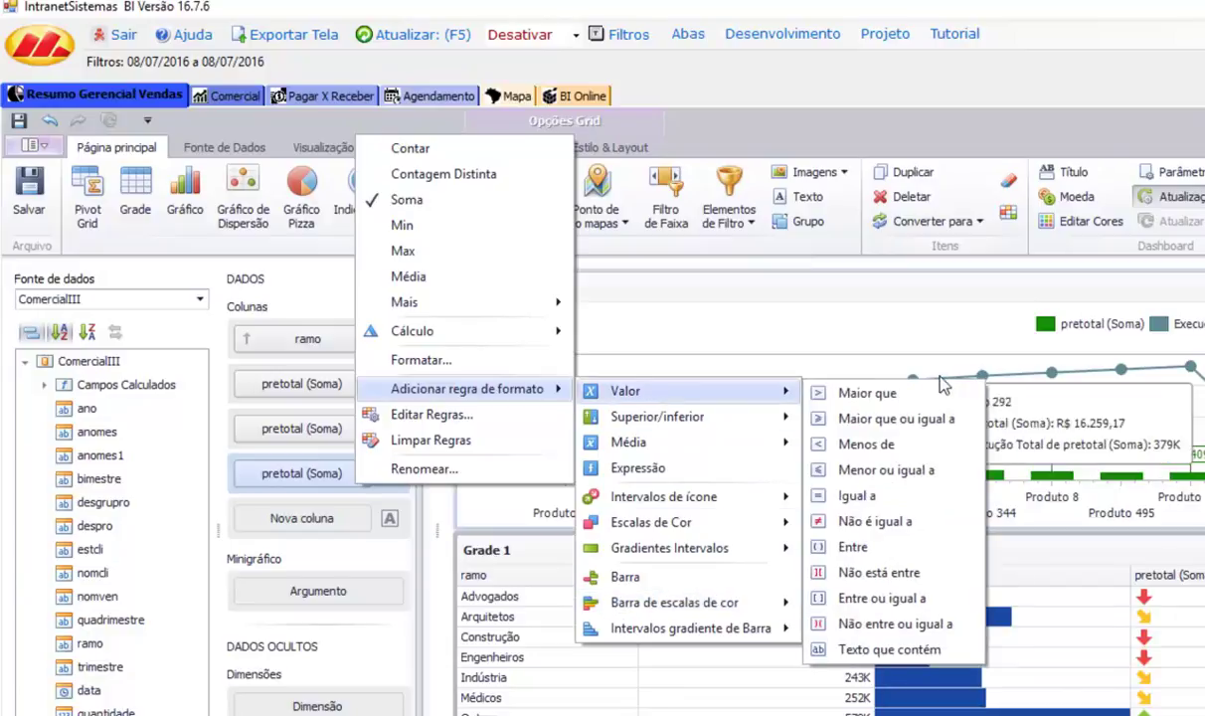
left_click(740, 472)
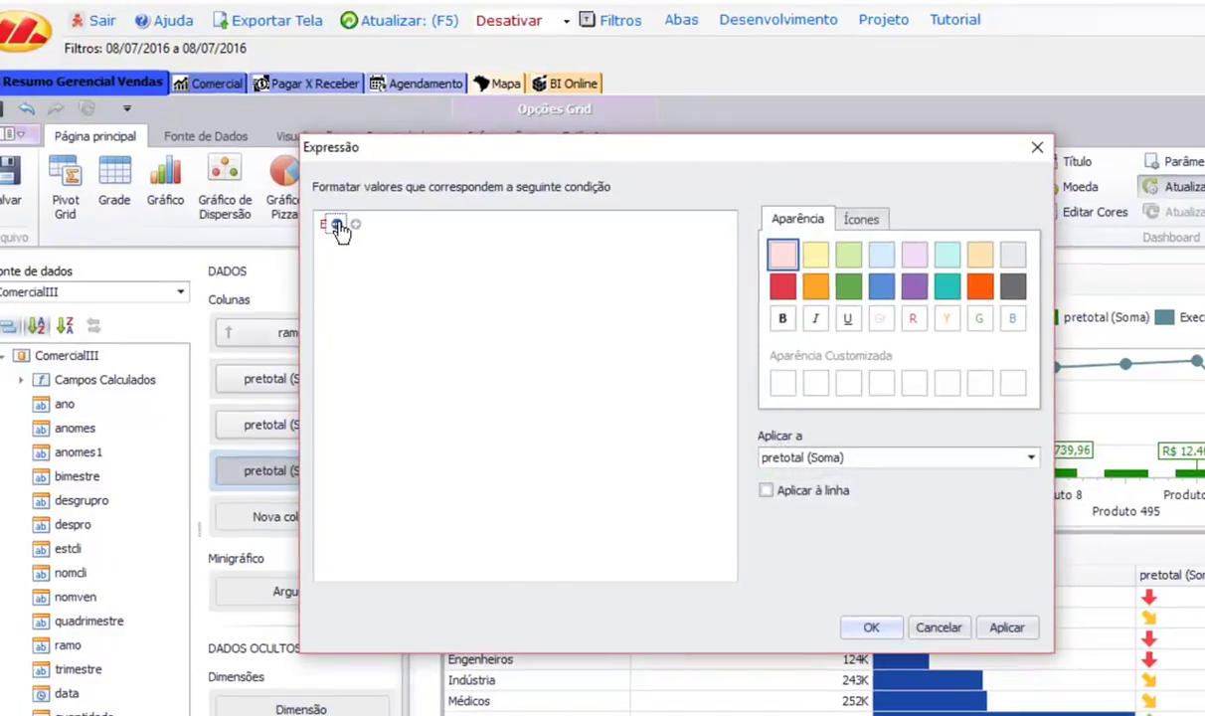
left_click(355, 233)
left_click(383, 256)
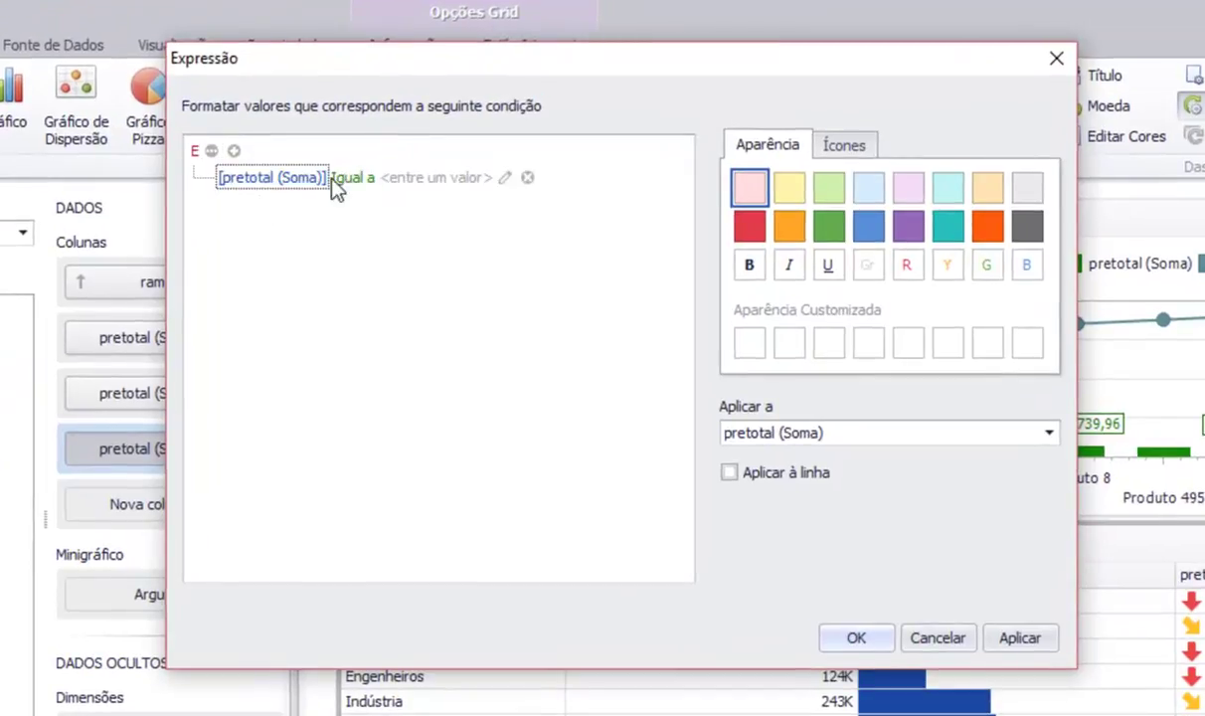
left_click(351, 179)
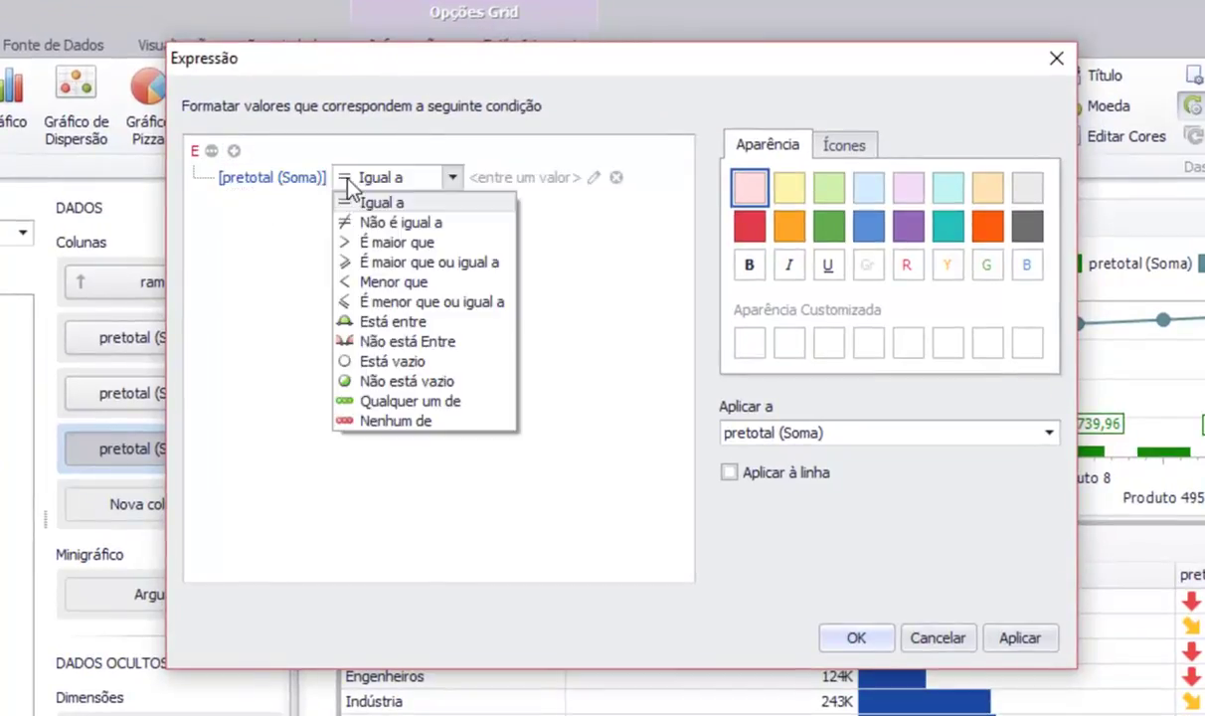
left_click(395, 242)
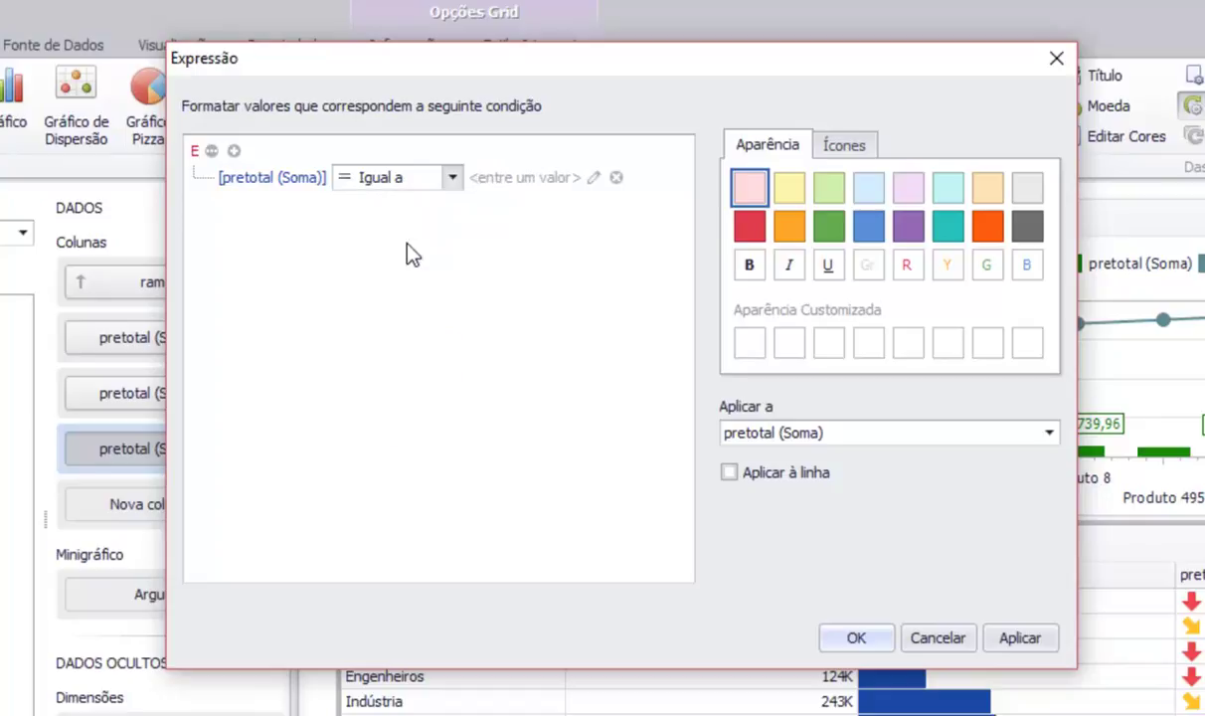
left_click(486, 189)
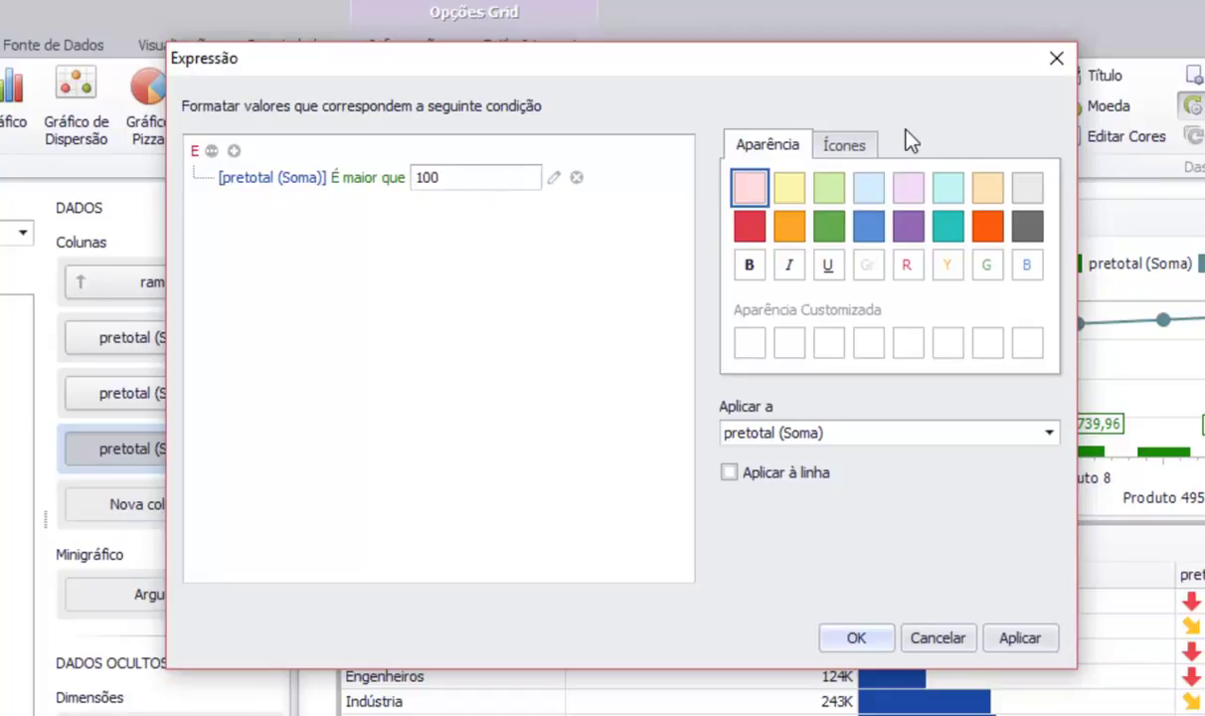
Step: Give the expression rule the green check mark icon and apply it to the ramo column
left_click(844, 147)
left_click(841, 216)
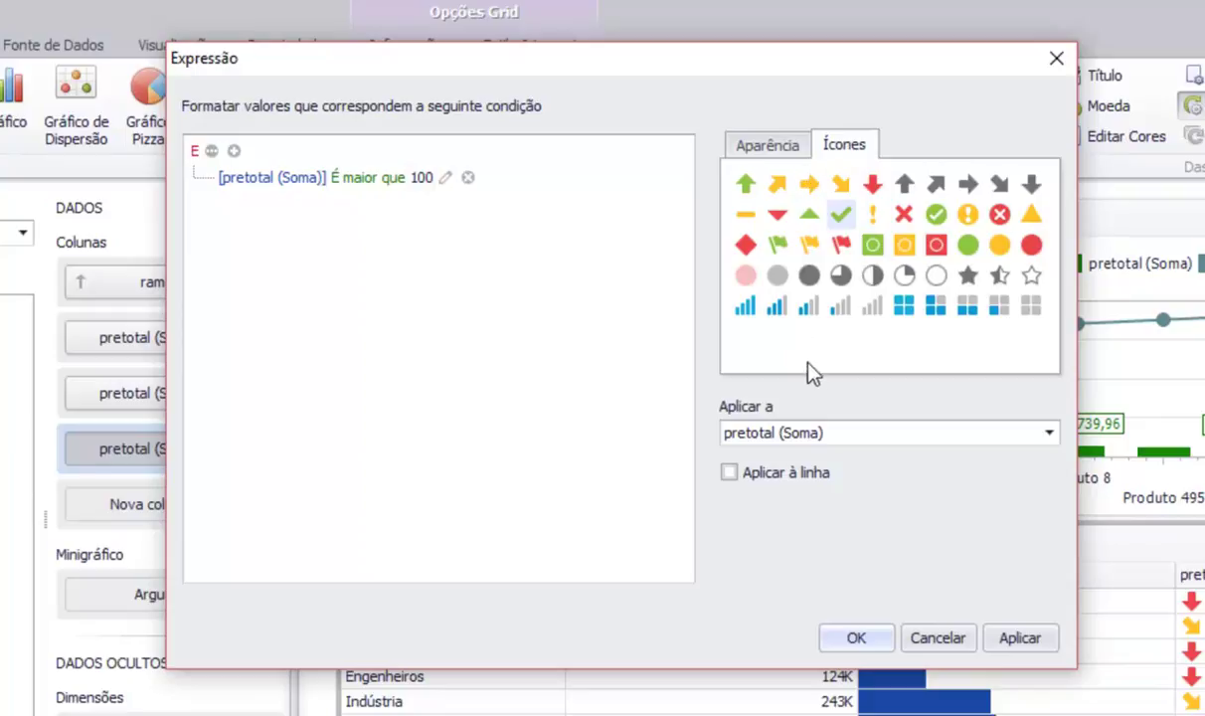
left_click(837, 433)
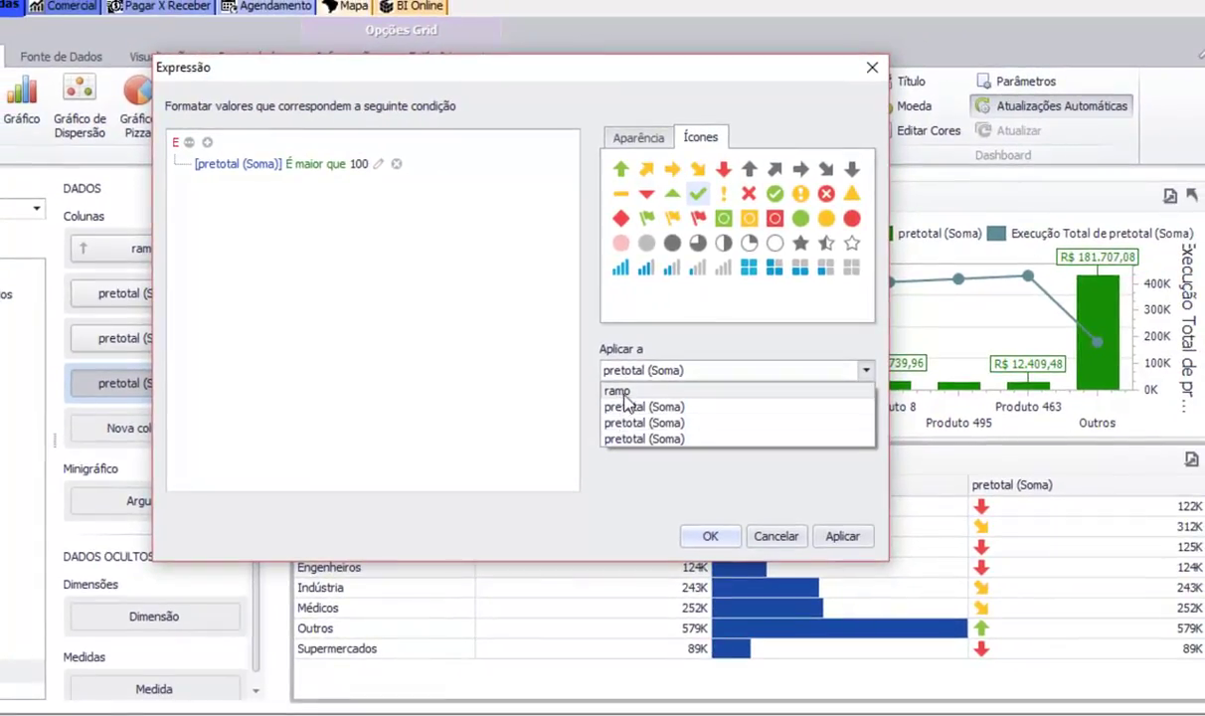
left_click(621, 391)
left_click(859, 537)
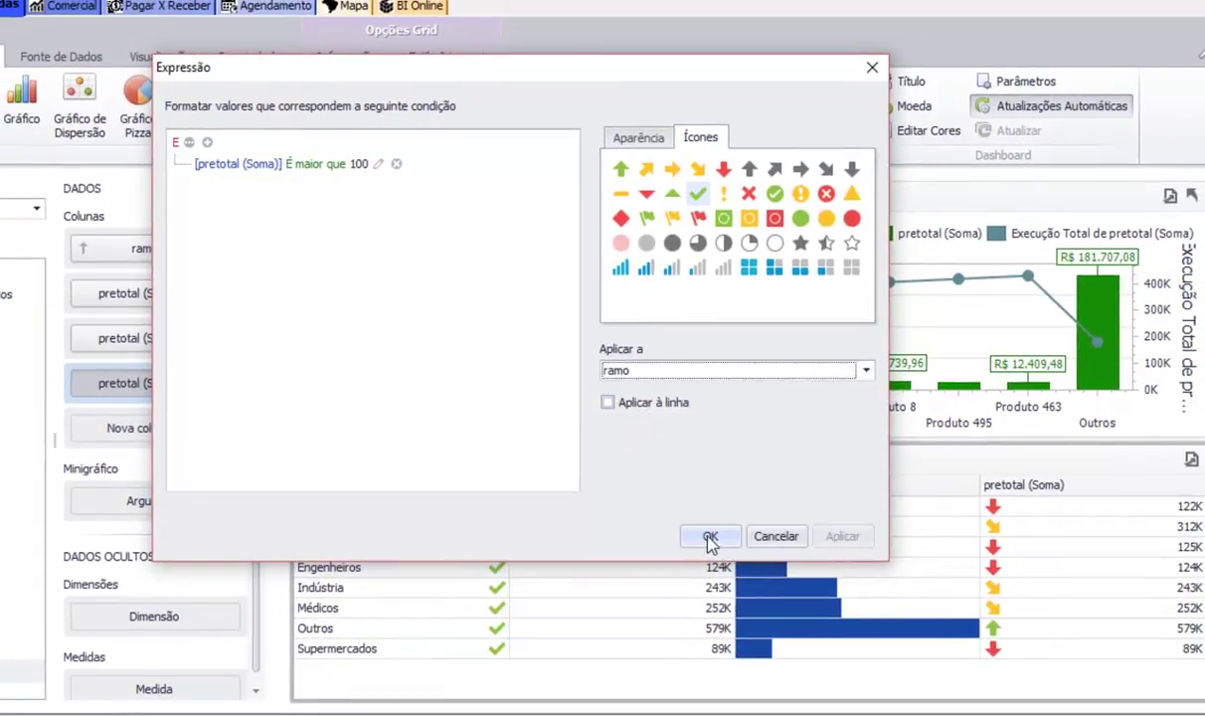
left_click(708, 536)
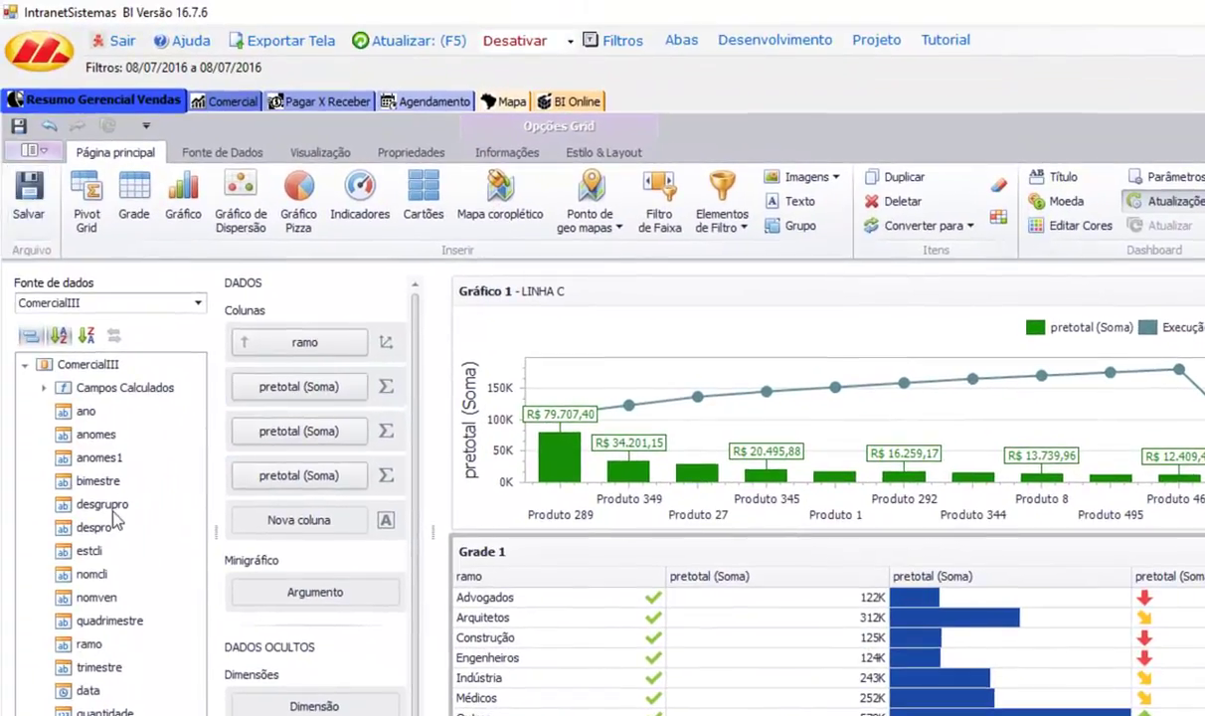
Step: Add desgrupro to the grid as the column after ramo and enable drill-down (Expandir)
left_click(103, 505)
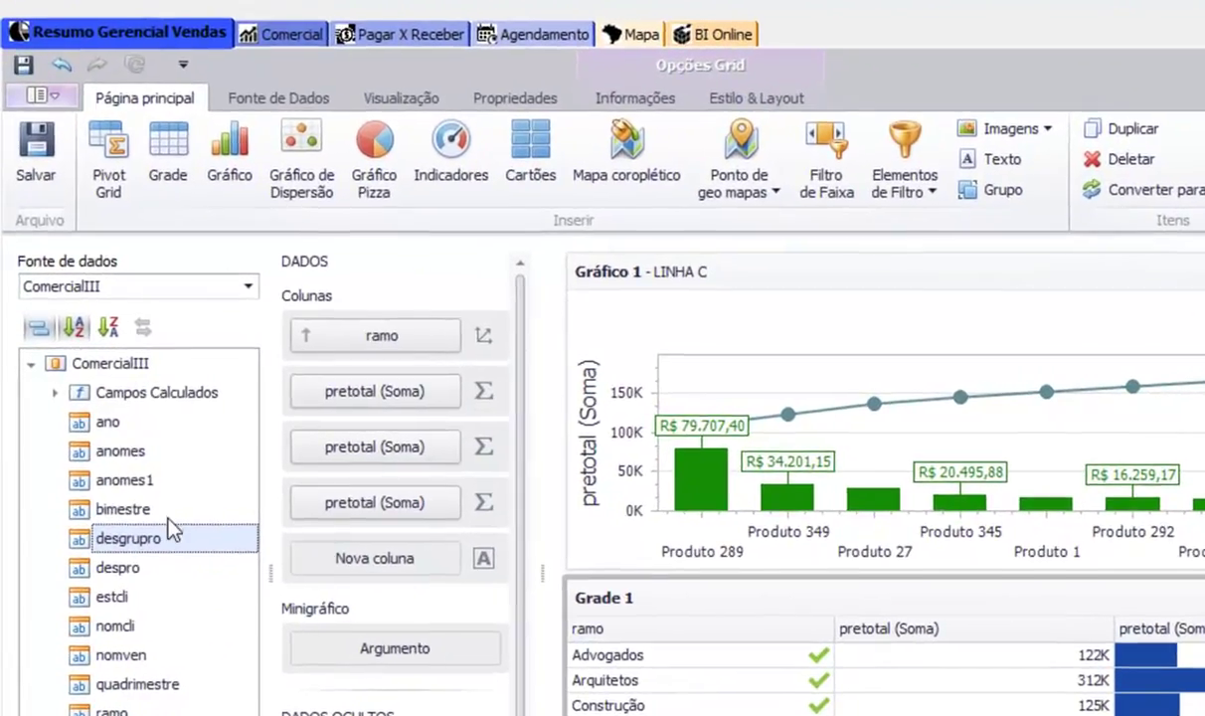
left_click_drag(167, 545, 389, 375)
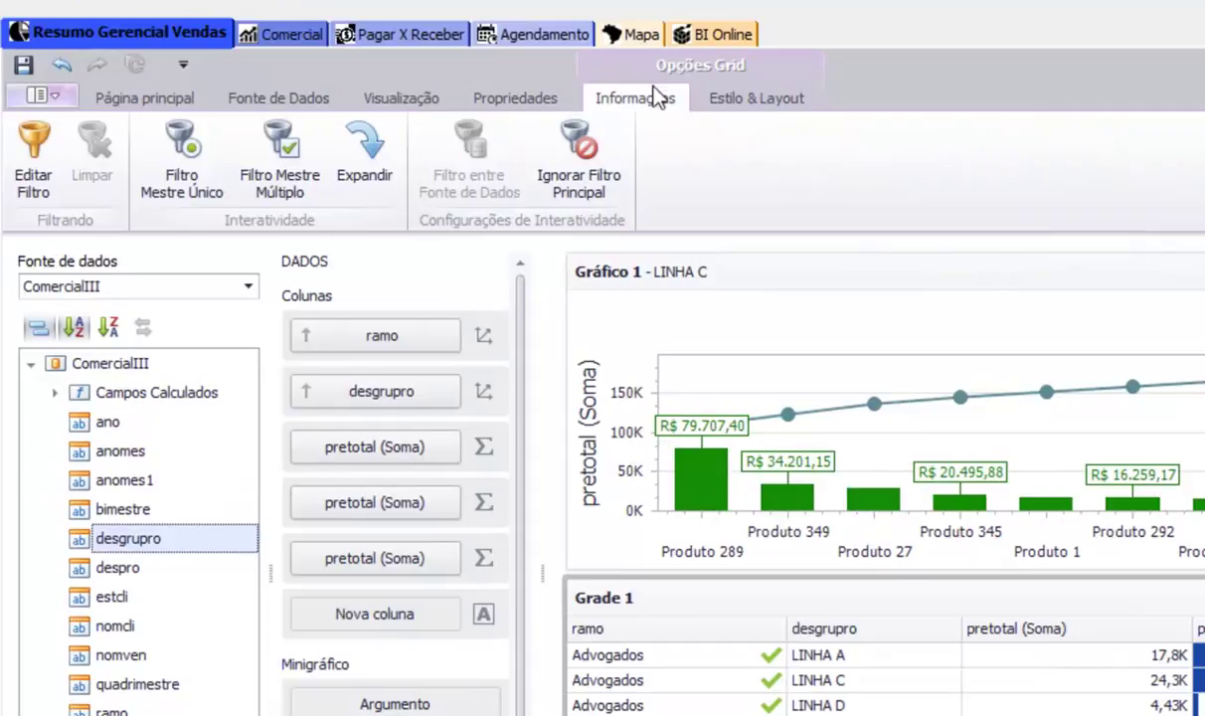
left_click(368, 154)
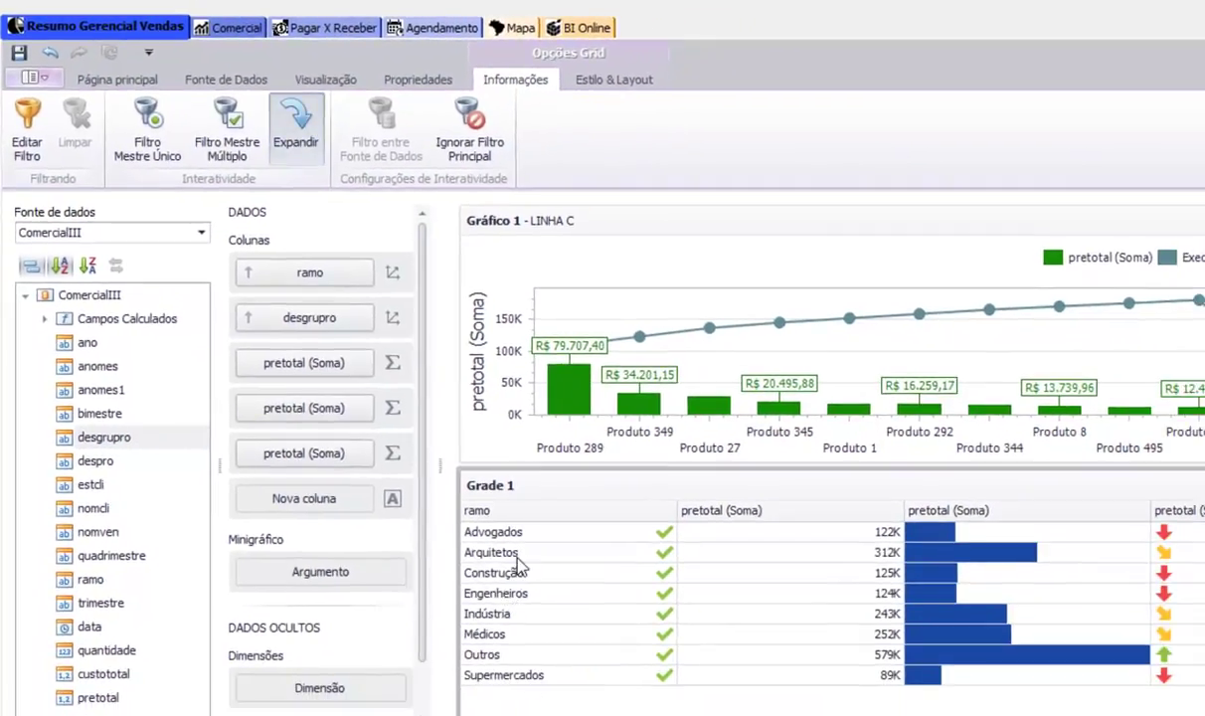
Step: Drill into Arquitetos in the grid and return to the ramo level
left_click(517, 555)
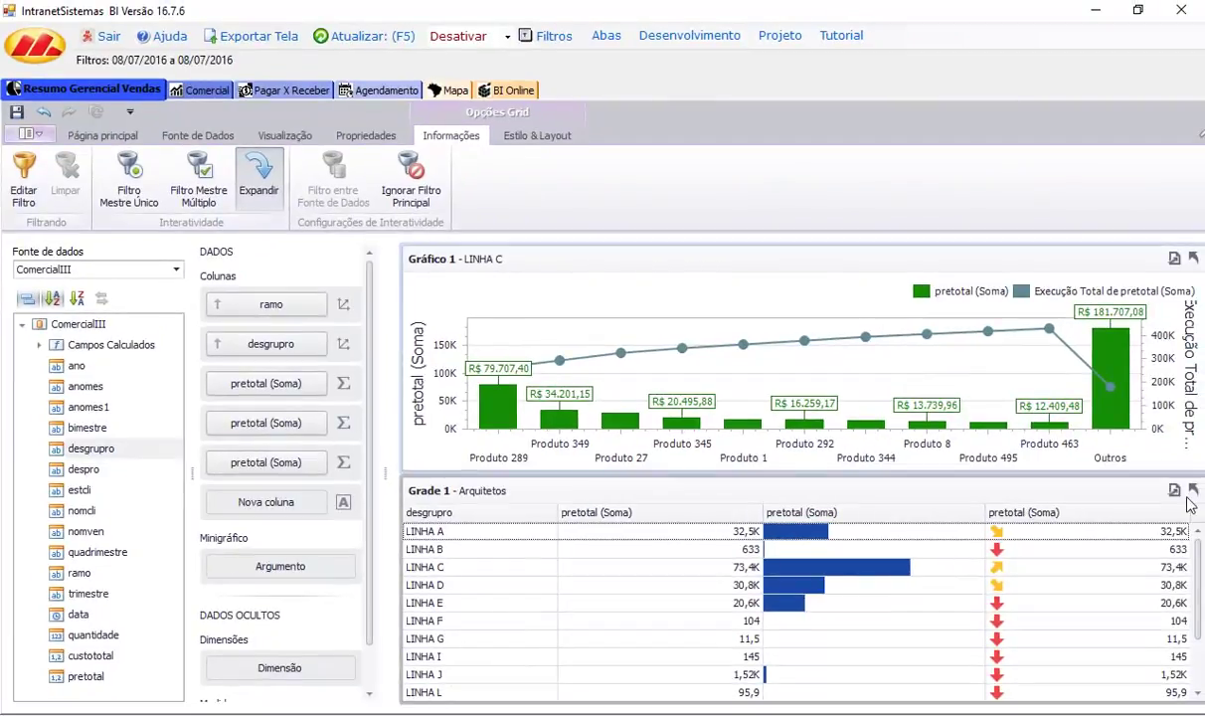
left_click(1193, 490)
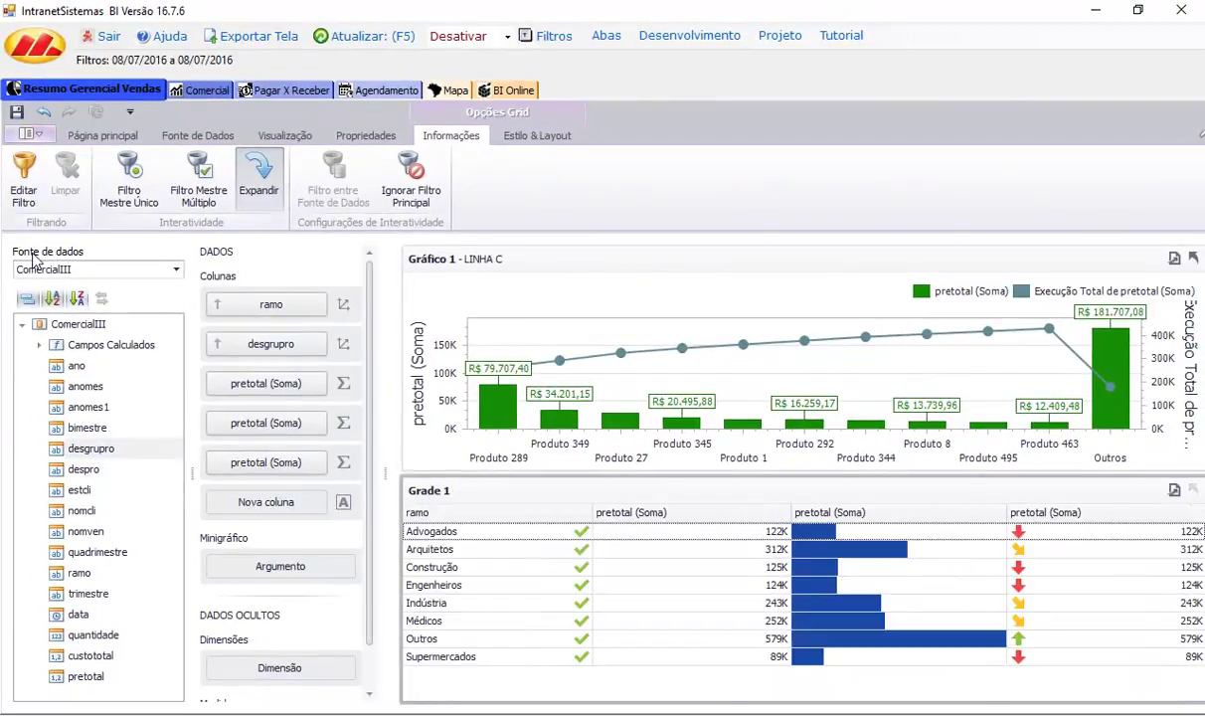
Step: Publish the dashboards to the web through the file system and close the publishing window
left_click(647, 37)
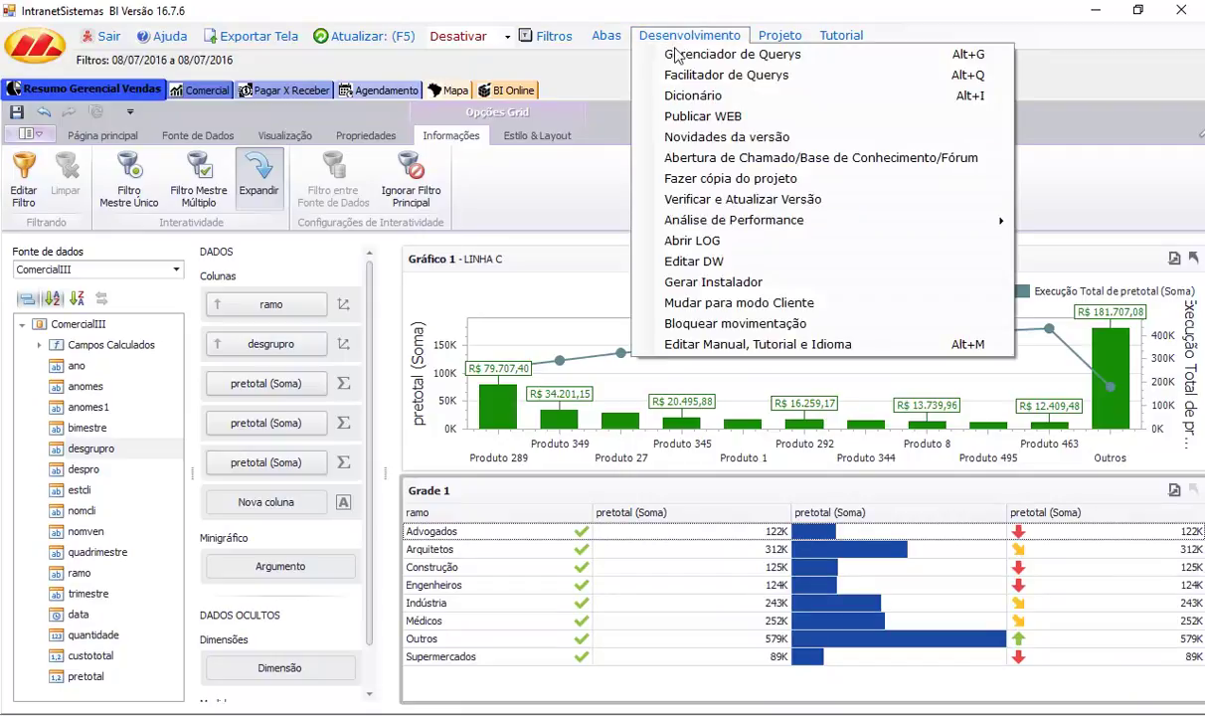
left_click(686, 117)
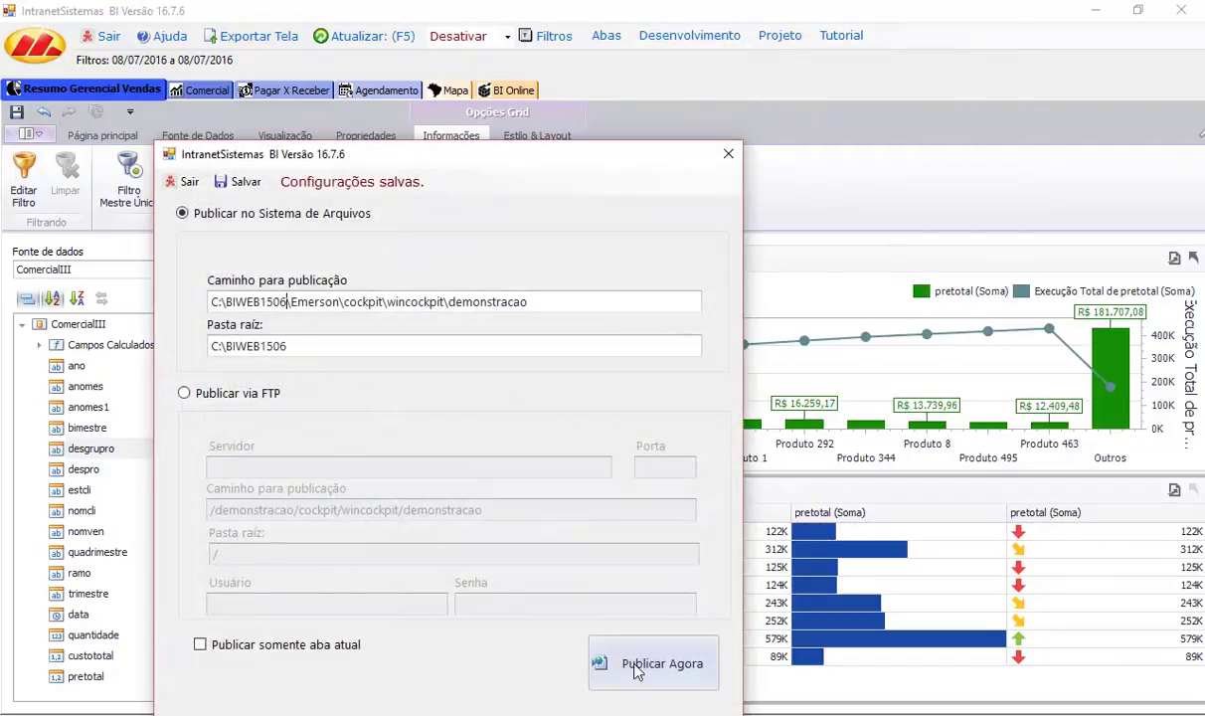
left_click(637, 671)
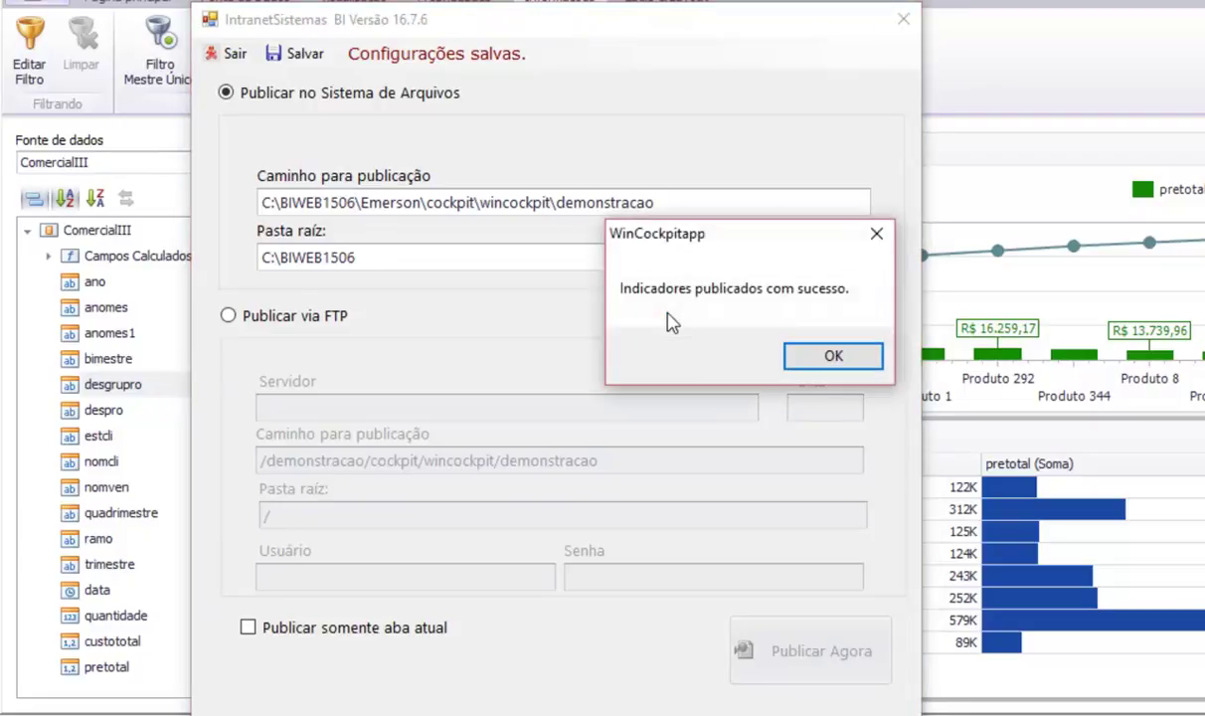
left_click(793, 360)
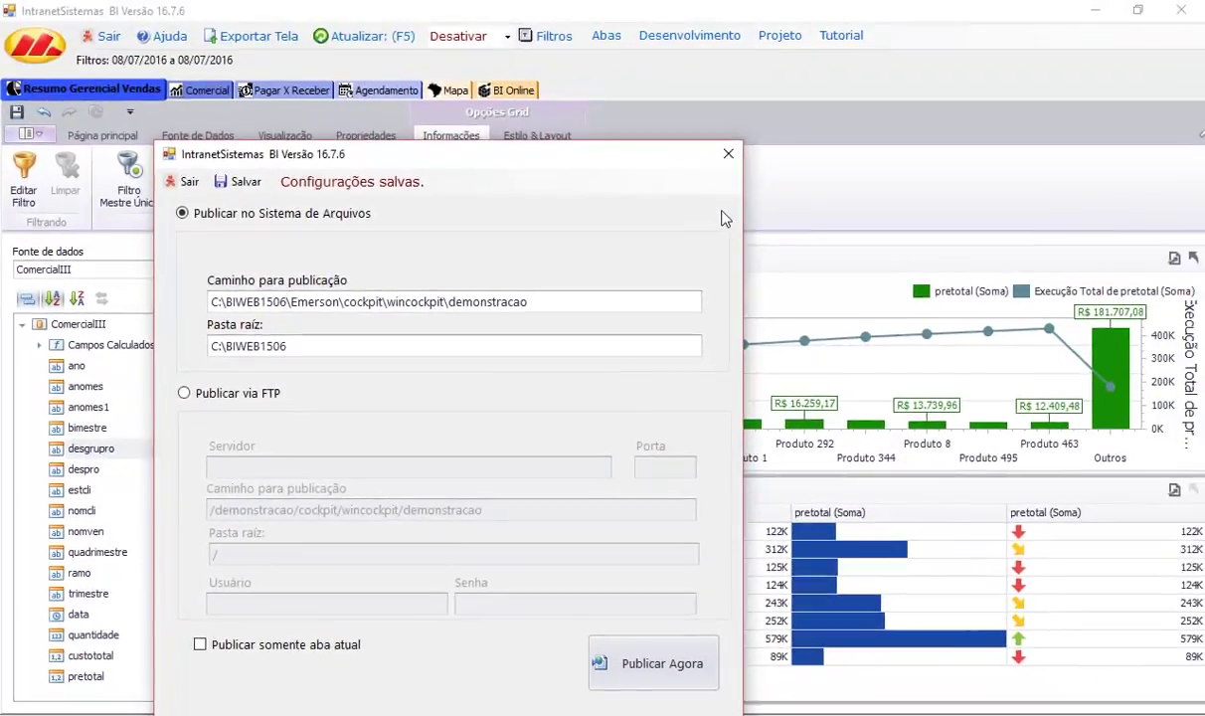
left_click(903, 18)
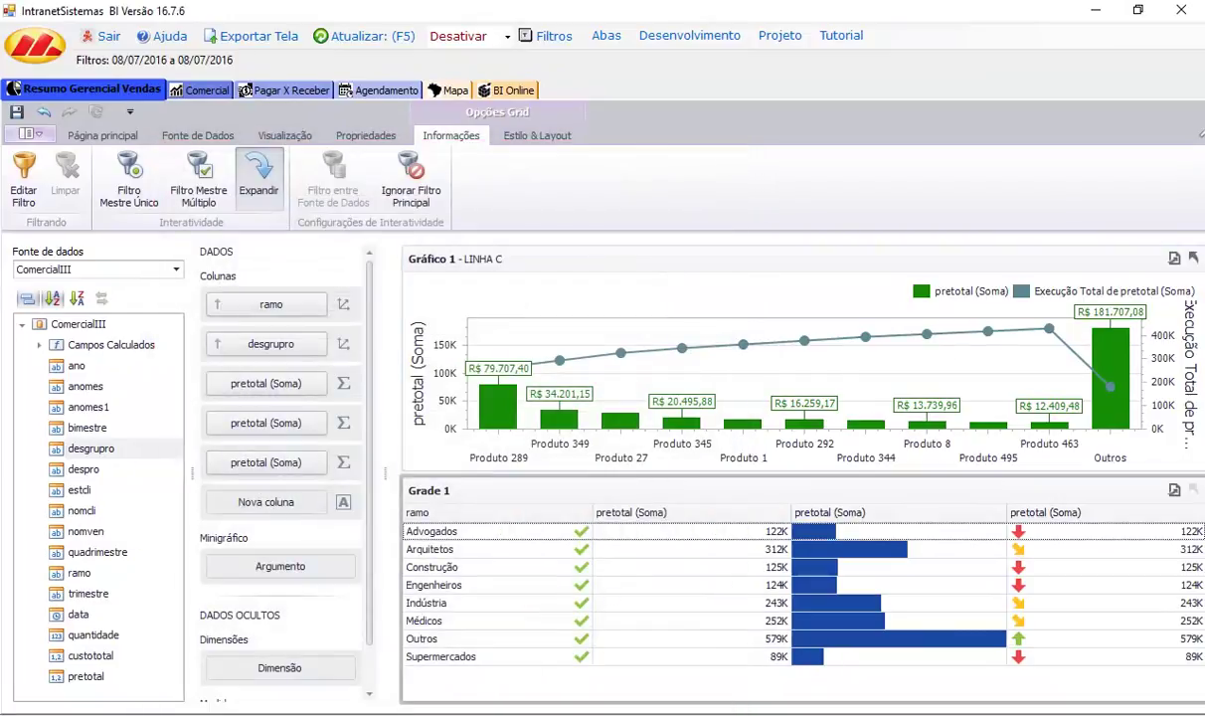
Step: Switch to the browser and look through the published Resumo Gerencial Vendas dashboard in BI Web
mouse_move(832, 686)
left_click(831, 626)
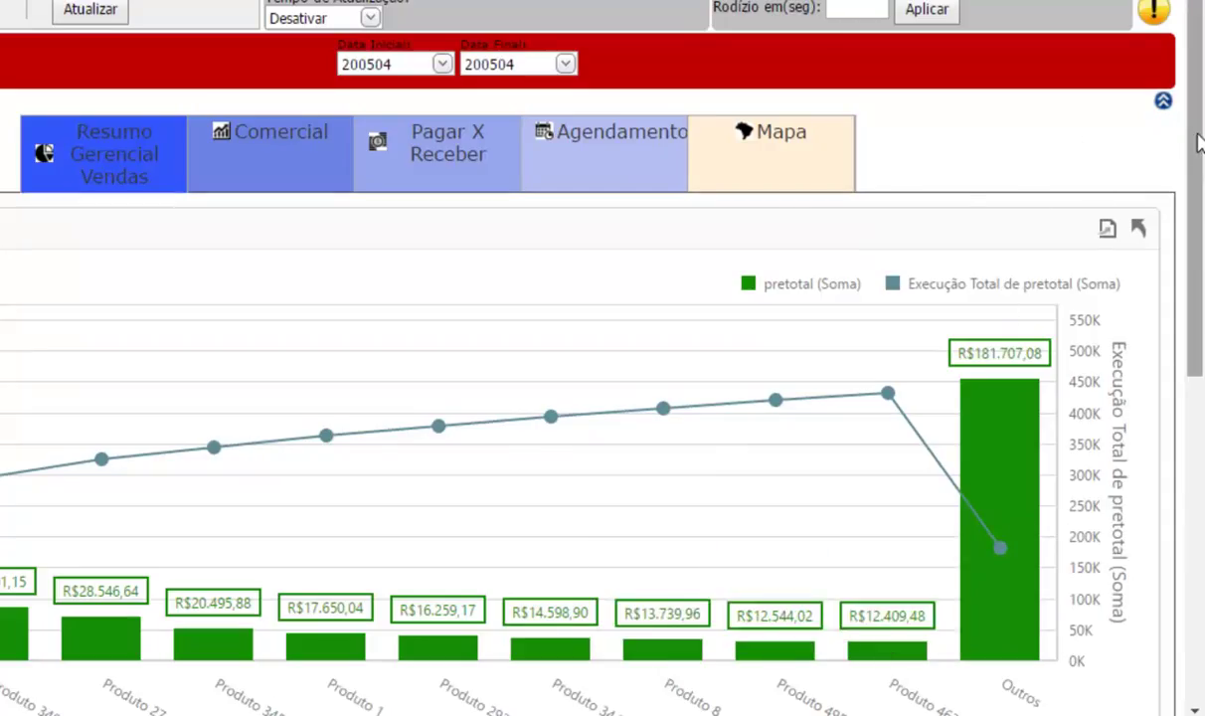
scroll(1168, 408, "down", 5)
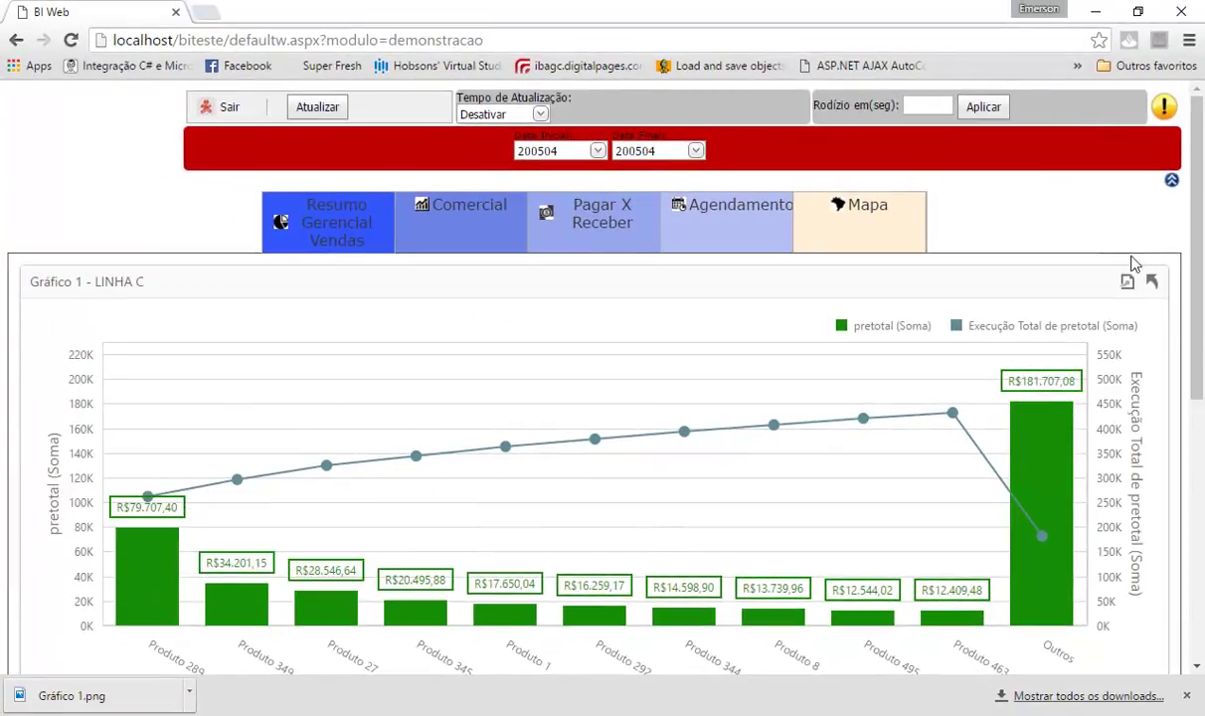
Step: Return the published chart from LINHA C to the line level and drill the grid into Construção
left_click(1156, 283)
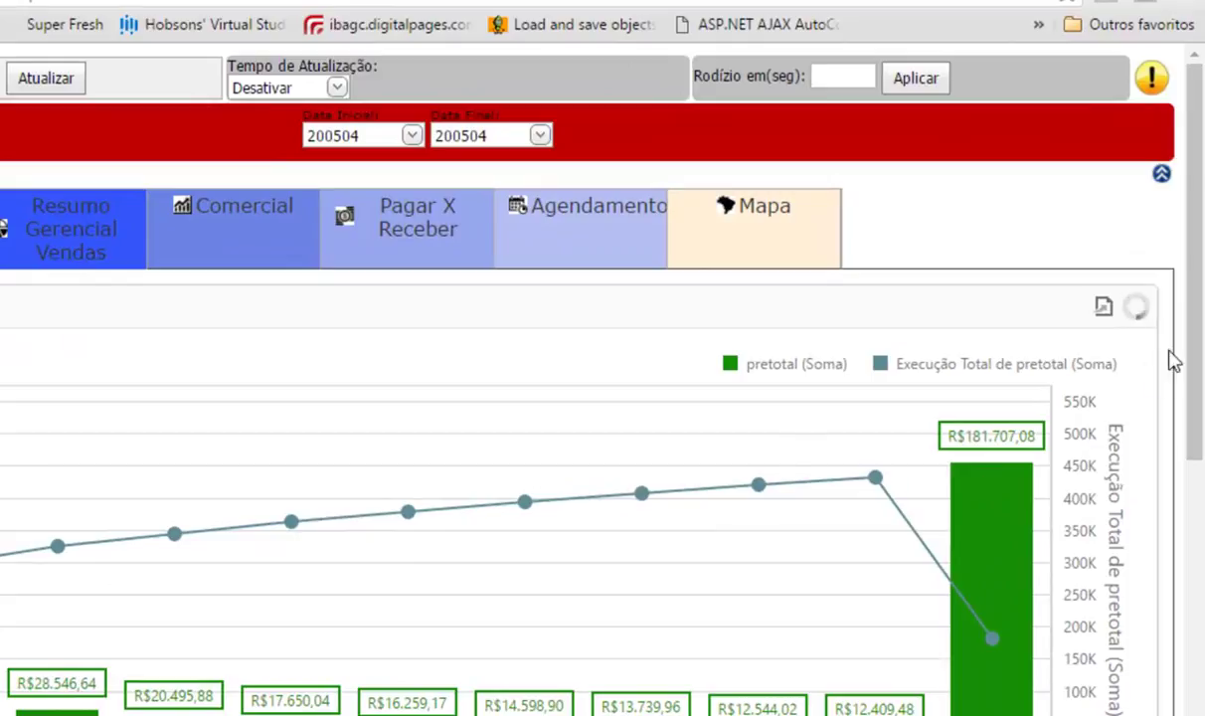
left_click_drag(1191, 339, 1161, 643)
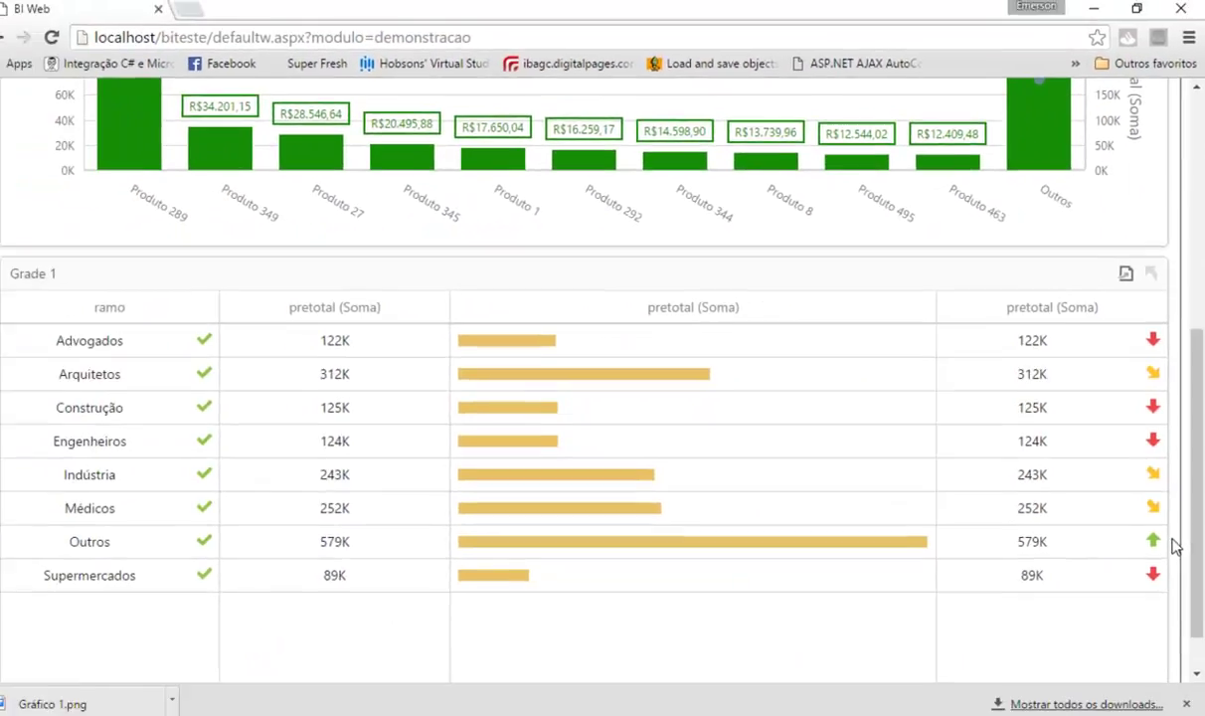
left_click(112, 410)
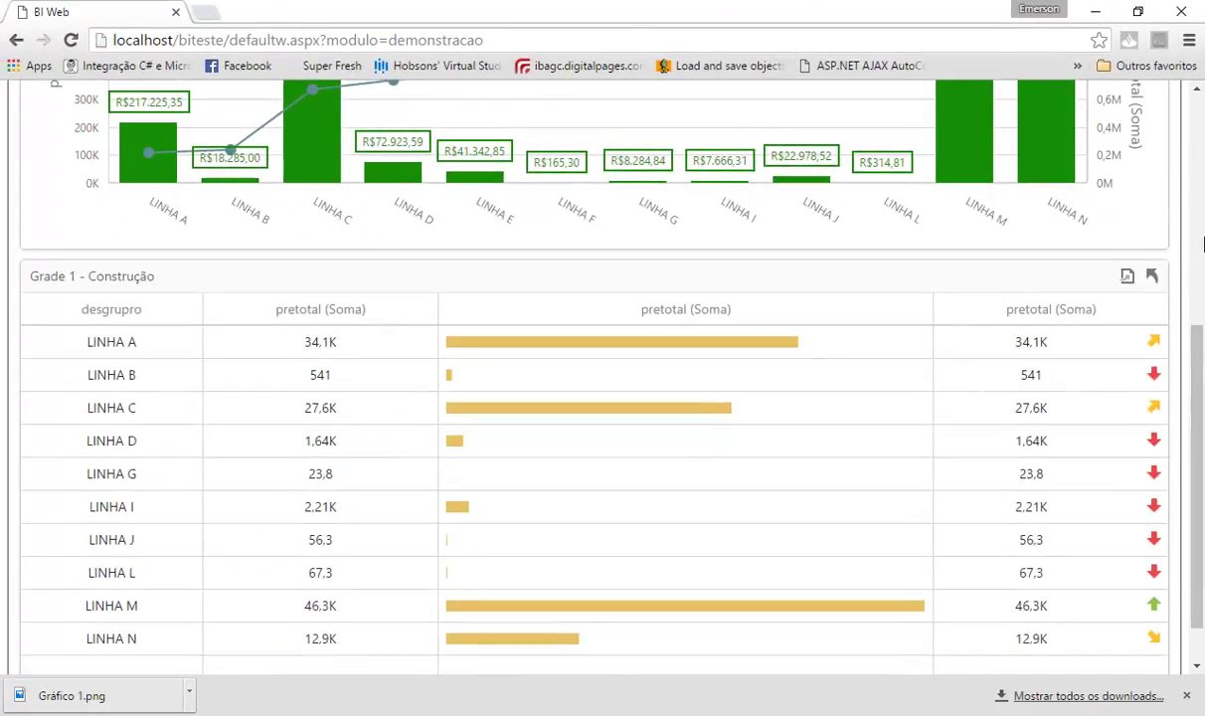
scroll(1183, 317, "up", 4)
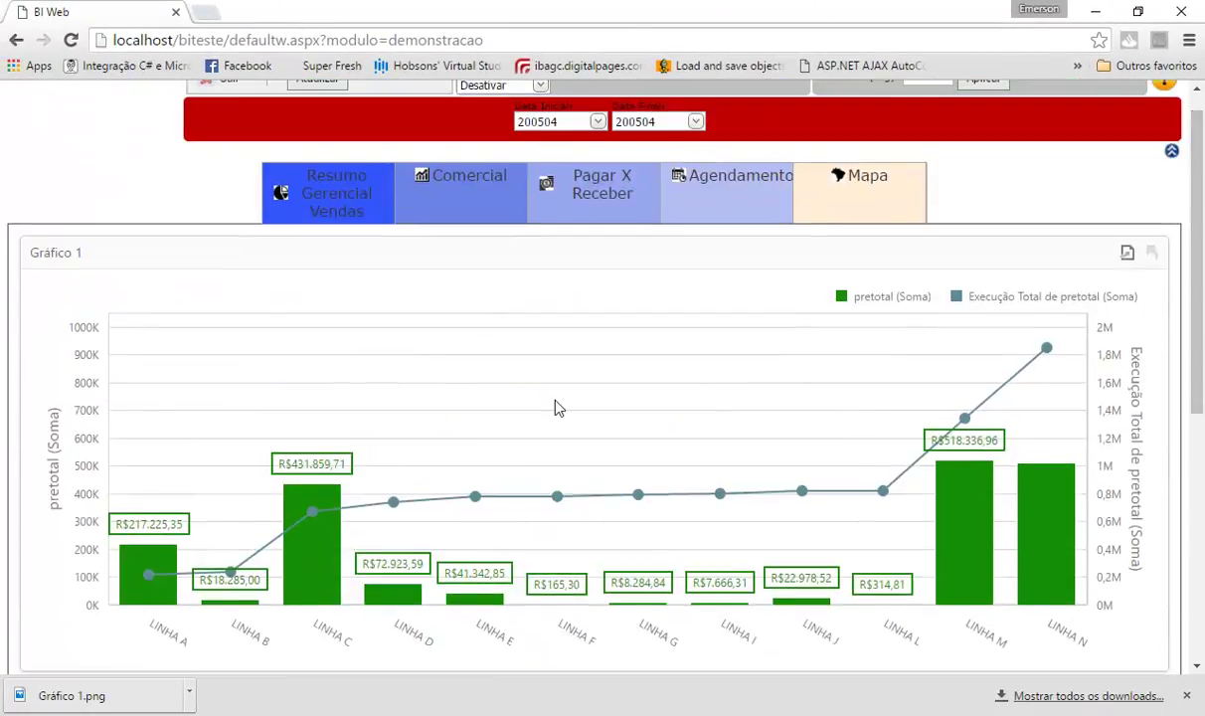
Step: Drill into LINHA C in the published chart and look over the web dashboard
mouse_move(316, 563)
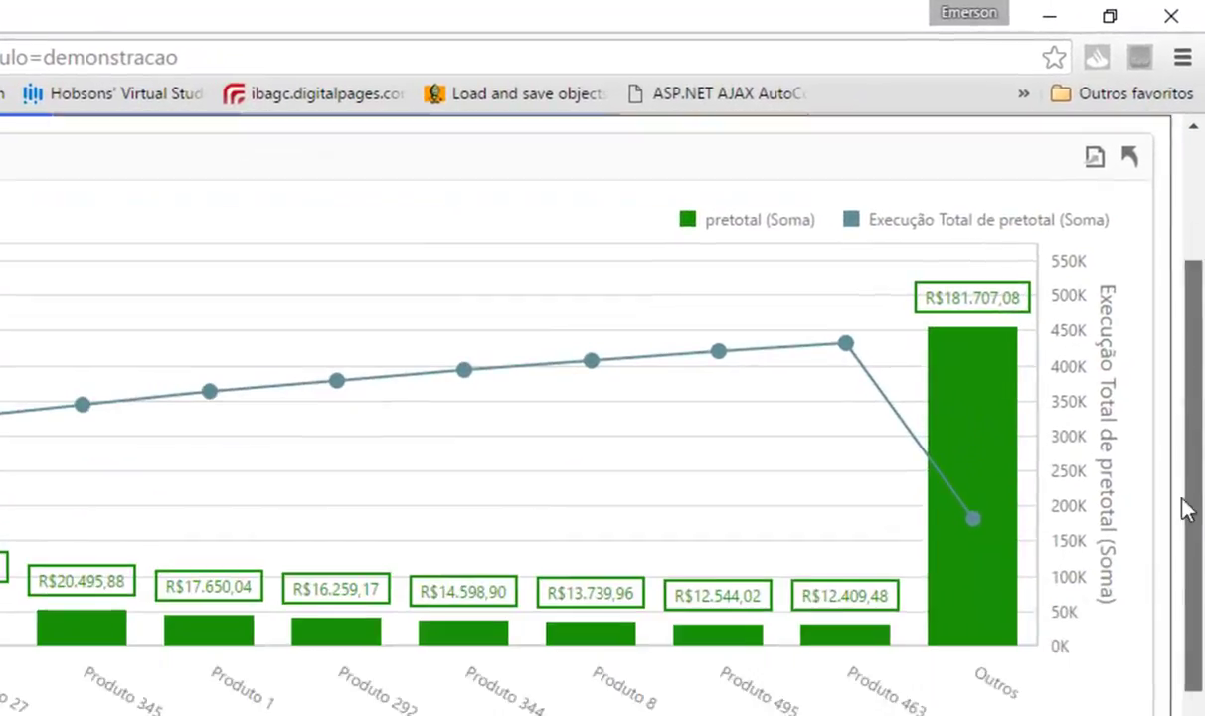
scroll(1193, 261, "down", 3)
scroll(1188, 370, "up", 5)
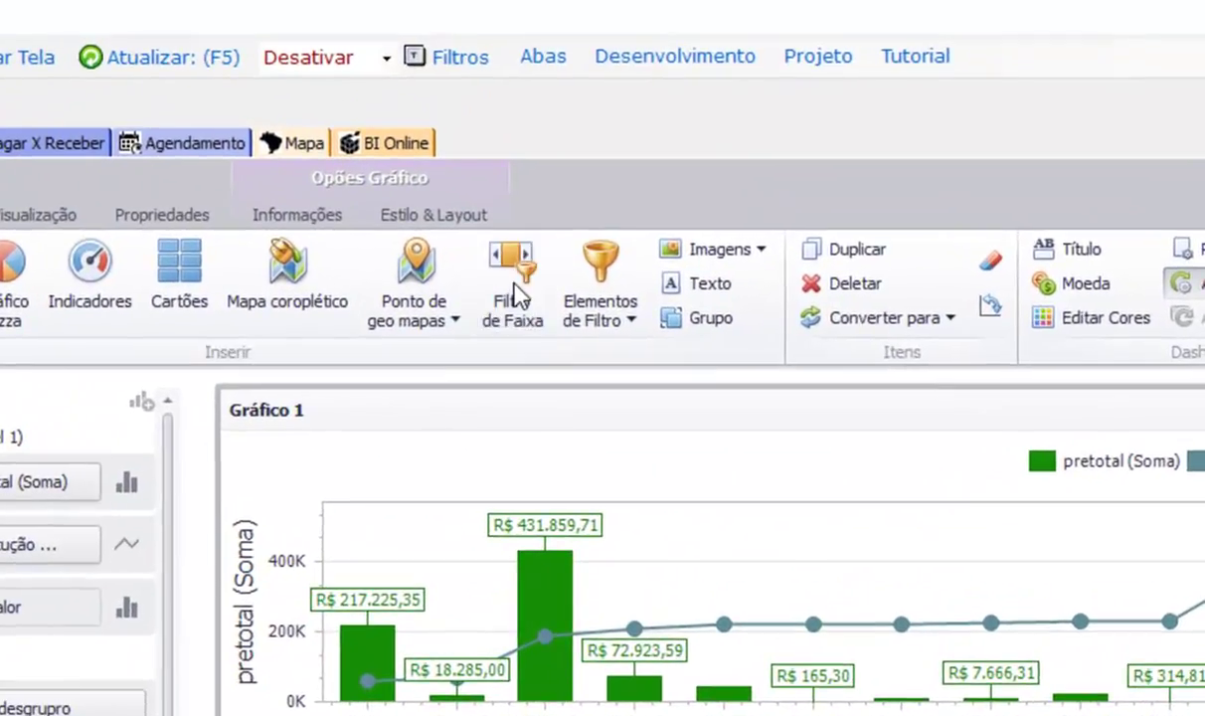
Step: Switch back to the IntranetSistemas BI designer and add a range filter (Filtro de Faixa) with data as argument and pretotal as value
left_click(516, 296)
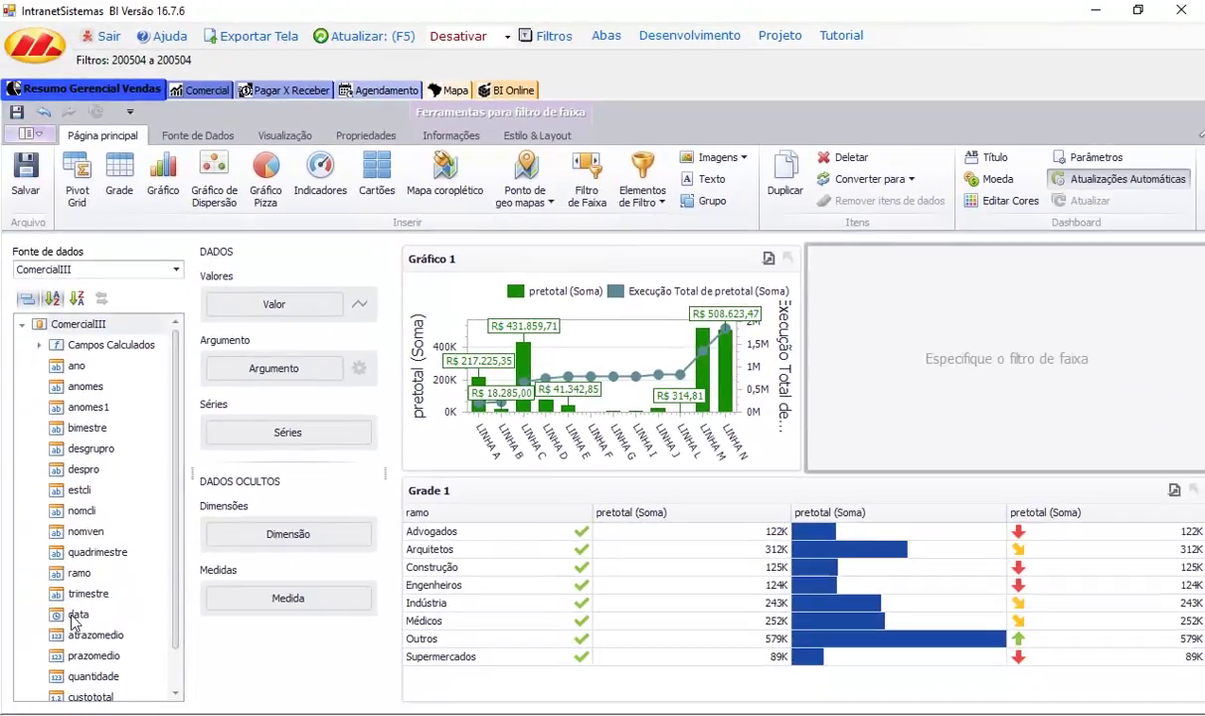
left_click_drag(74, 619, 282, 376)
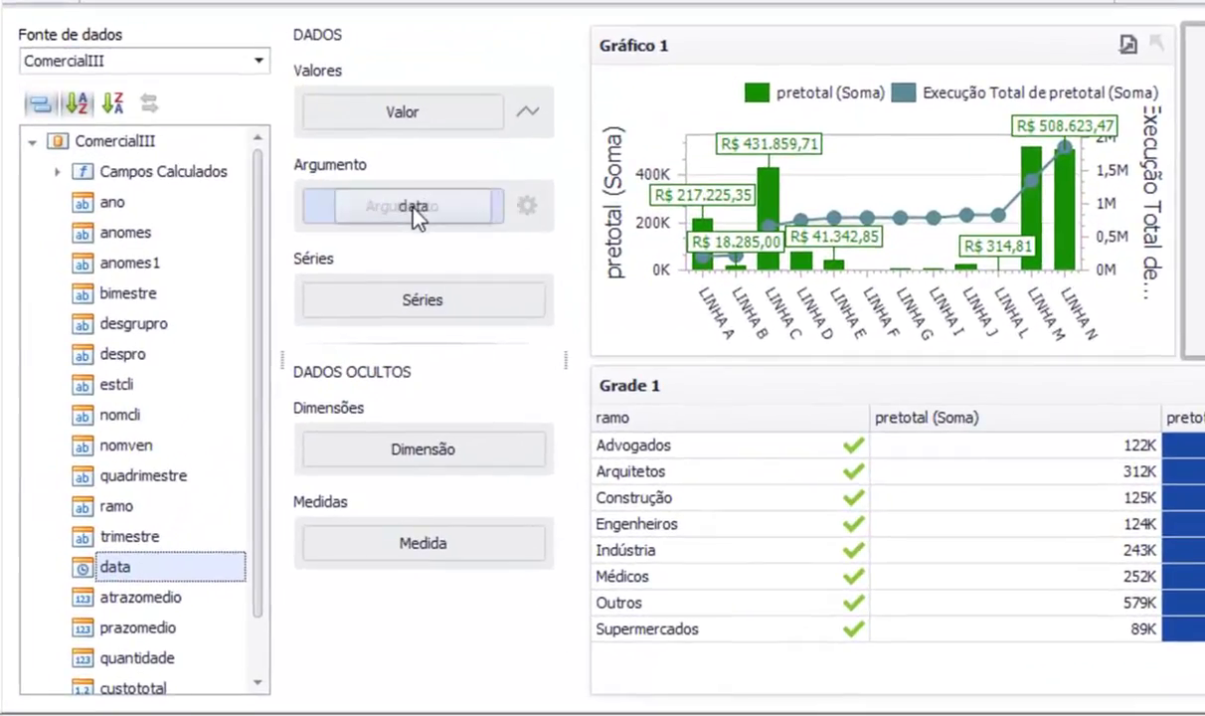
left_click_drag(412, 209, 406, 204)
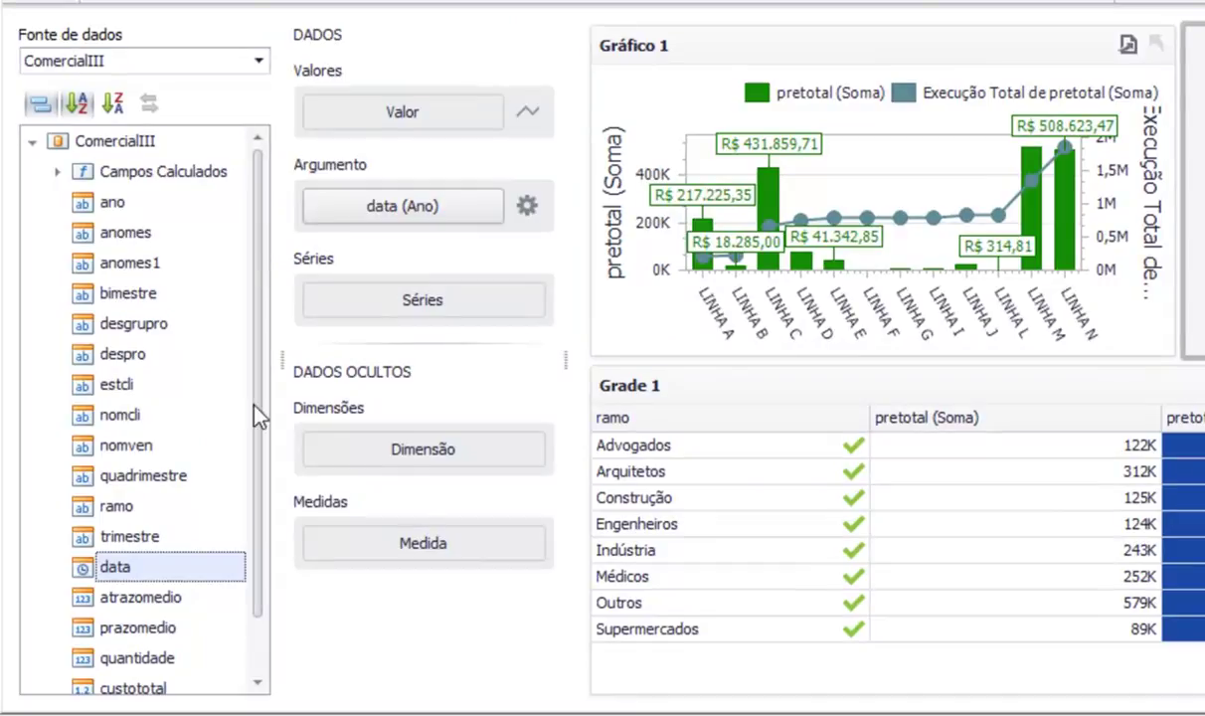
scroll(245, 519, "down", 1)
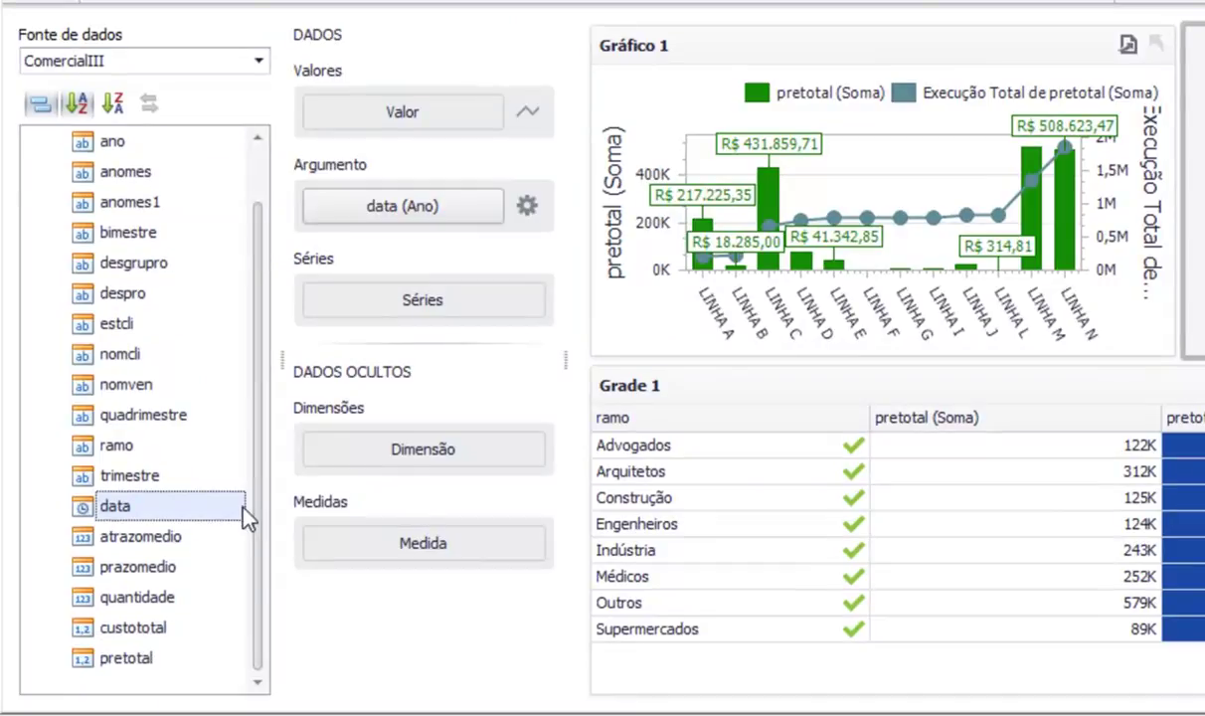
left_click(132, 630)
left_click_drag(133, 664, 384, 121)
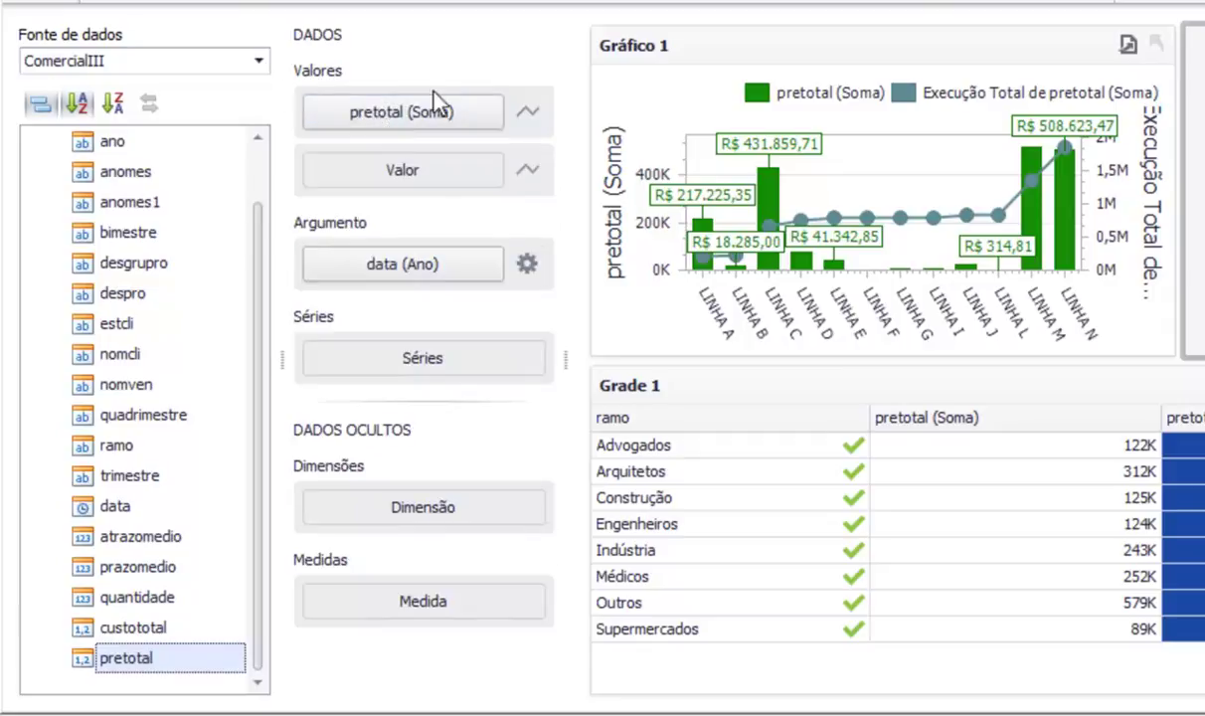
Step: Group the range filter's date argument by Dia-Mês-Ano and place the filter across the dashboard above Gráfico 1
left_click(493, 264)
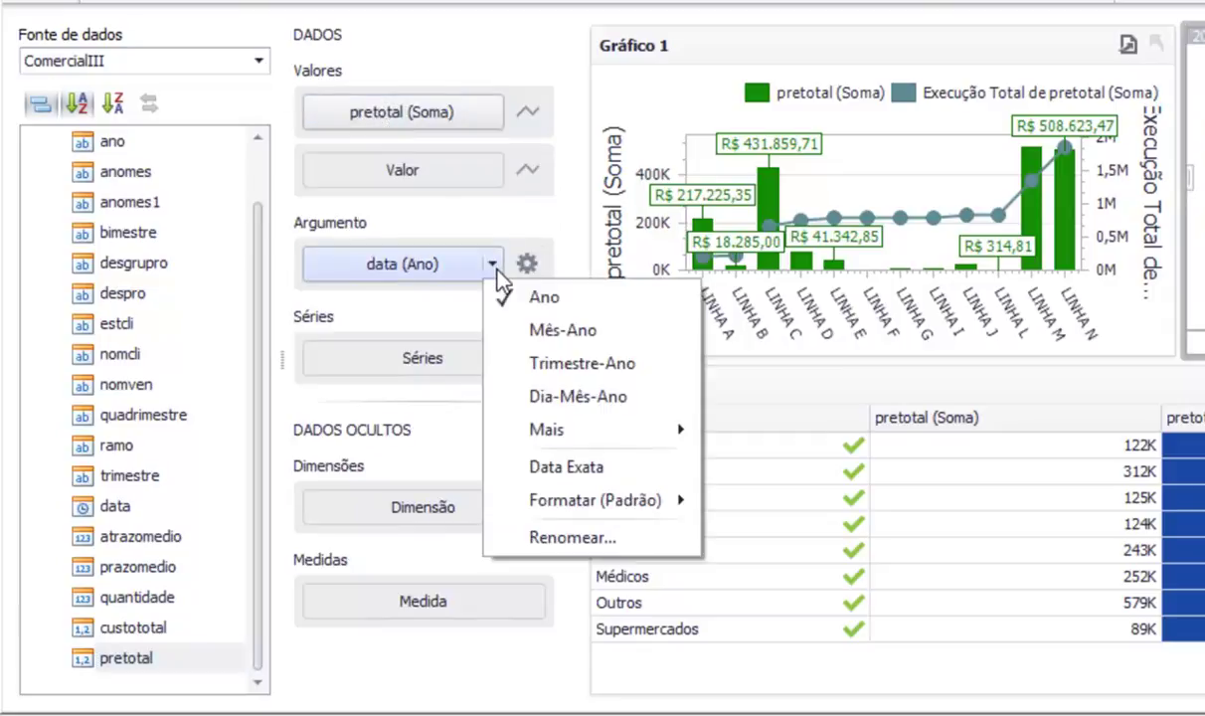
left_click(553, 399)
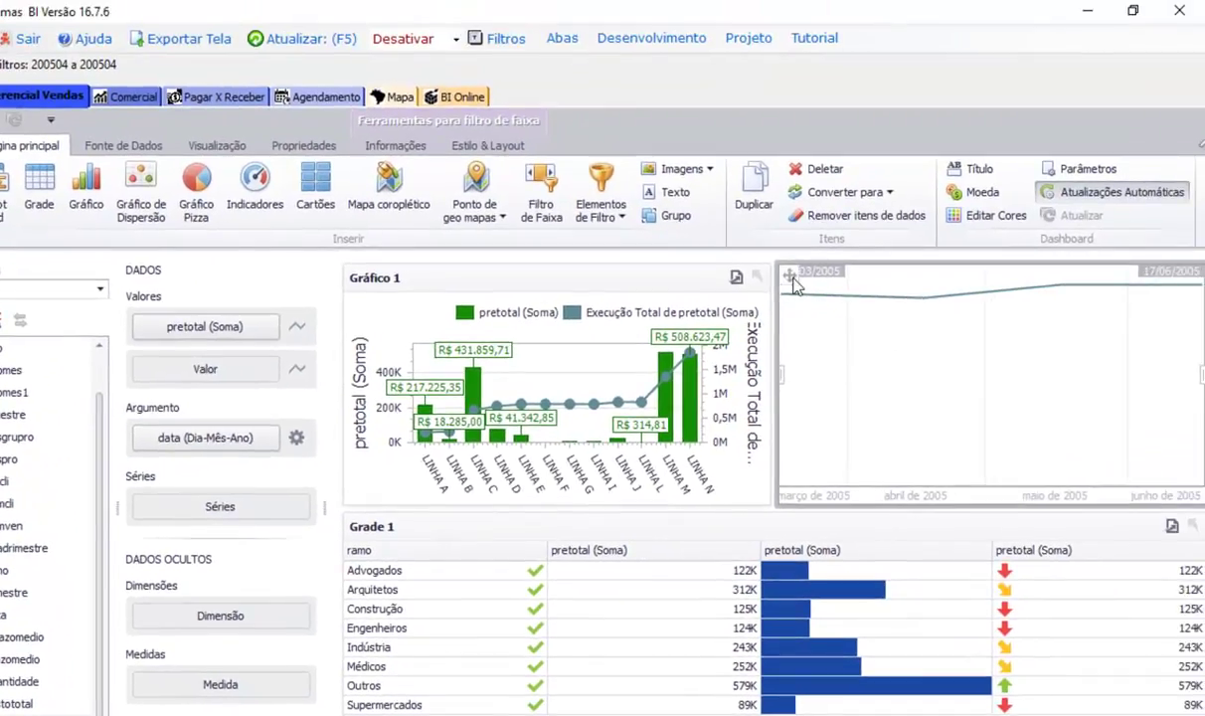
left_click_drag(791, 279, 699, 270)
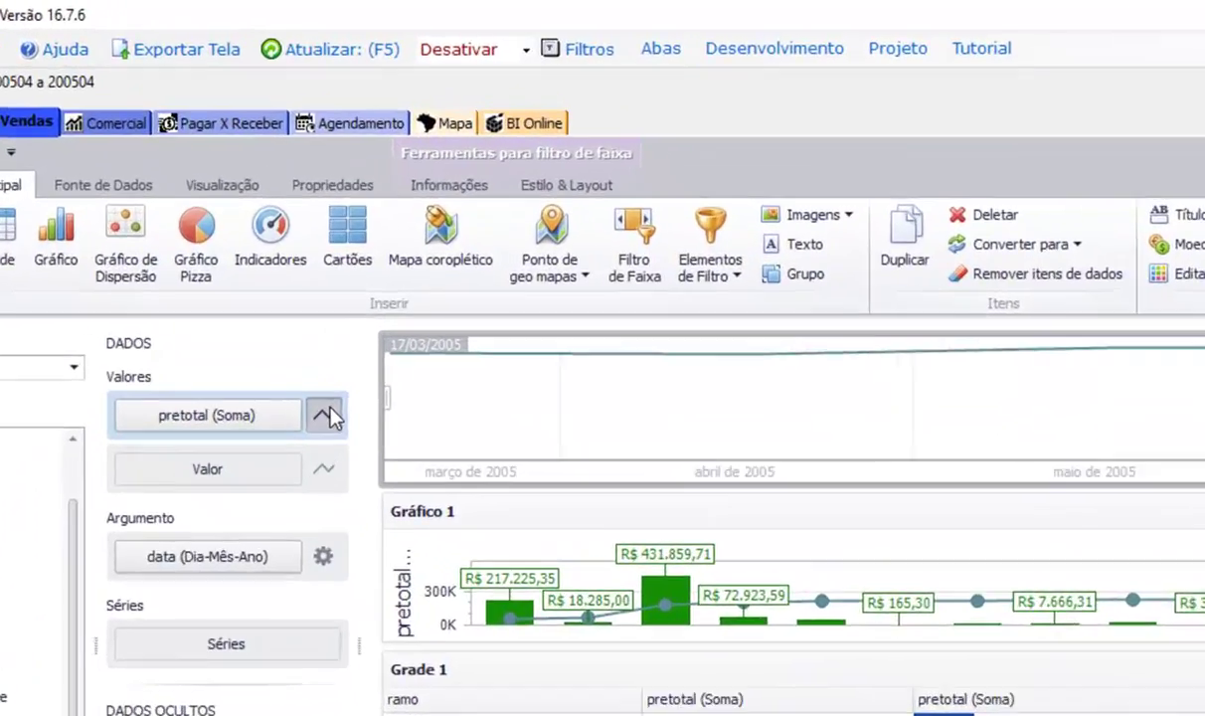
Step: Change the range filter's pretotal series to the Area type and show the filter's title
left_click(359, 302)
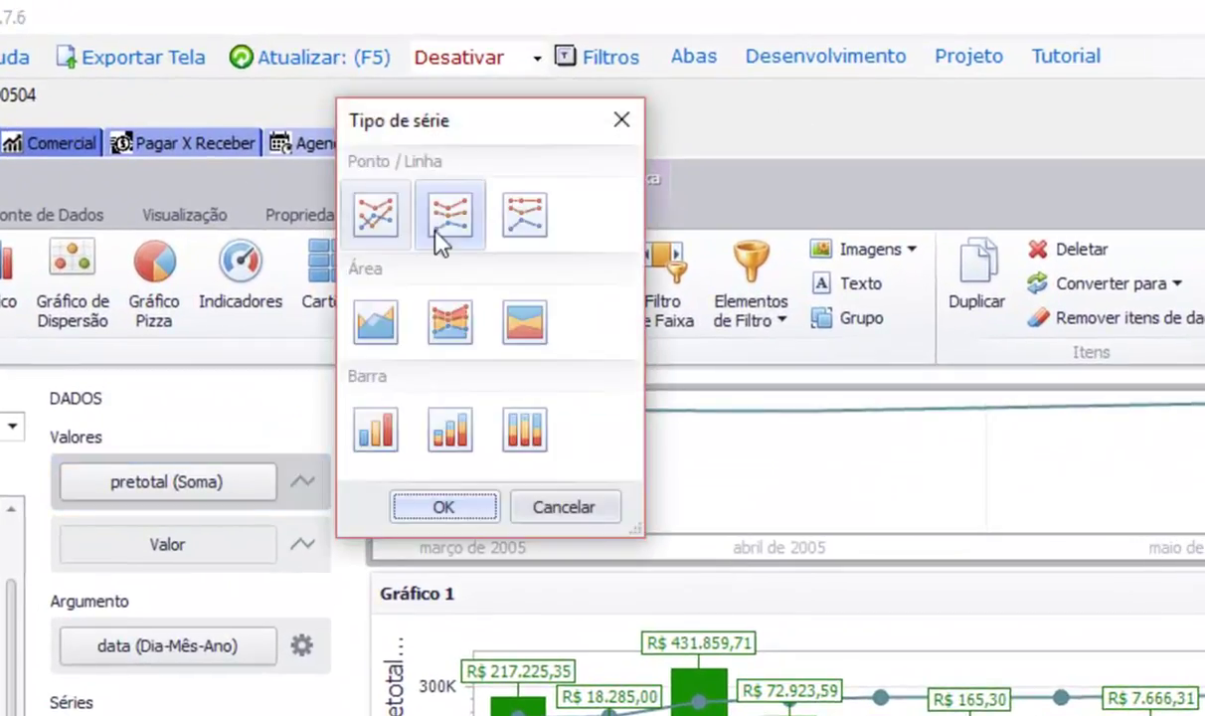
left_click(376, 318)
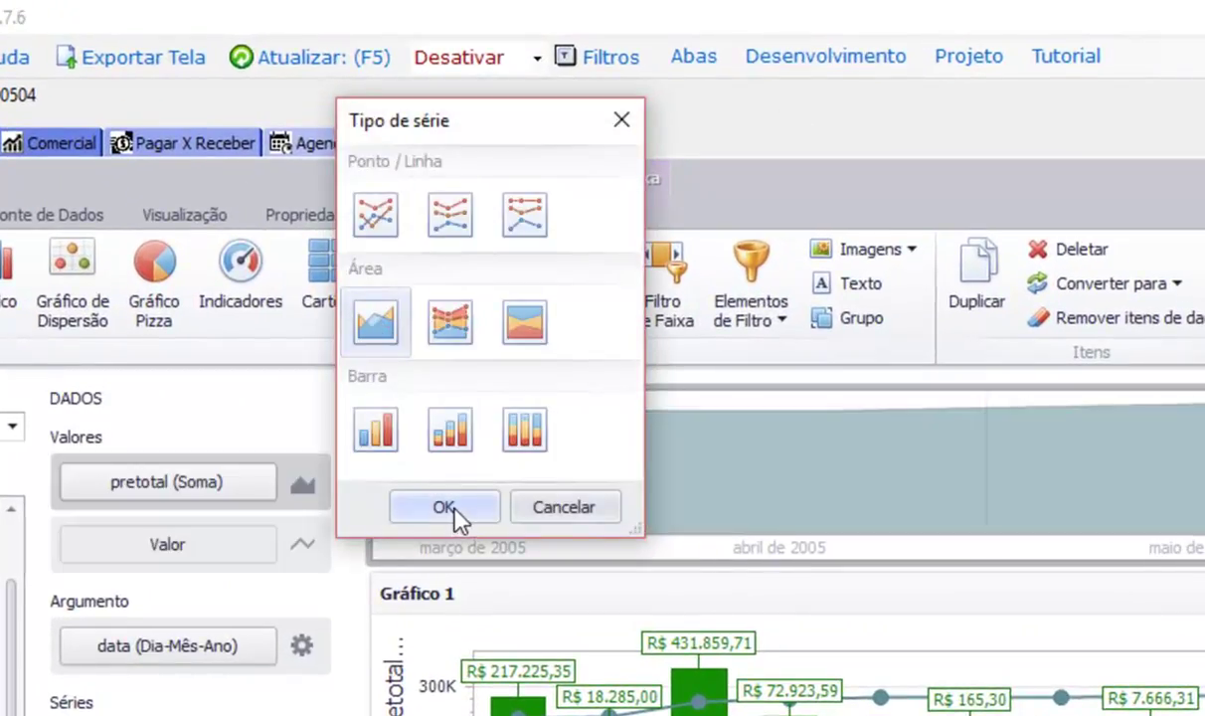
left_click(449, 509)
left_click(587, 221)
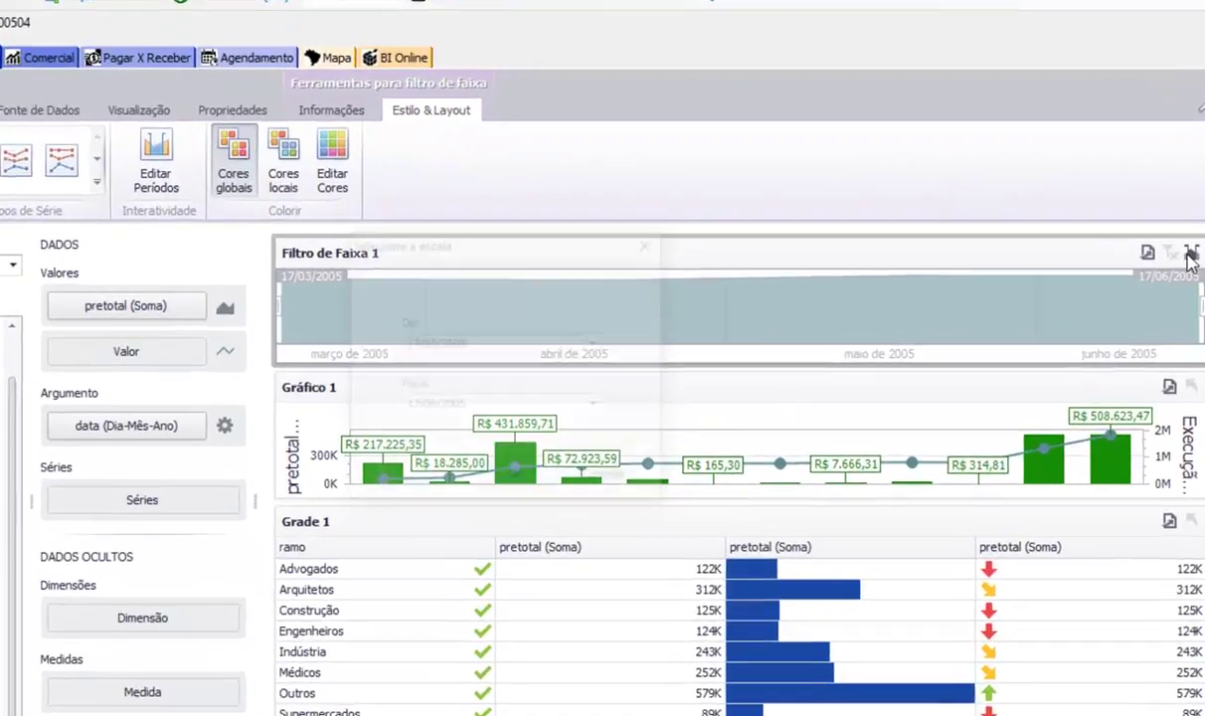
Step: Set the start date of the range filter's scale to 1 March 2005
left_click(1193, 259)
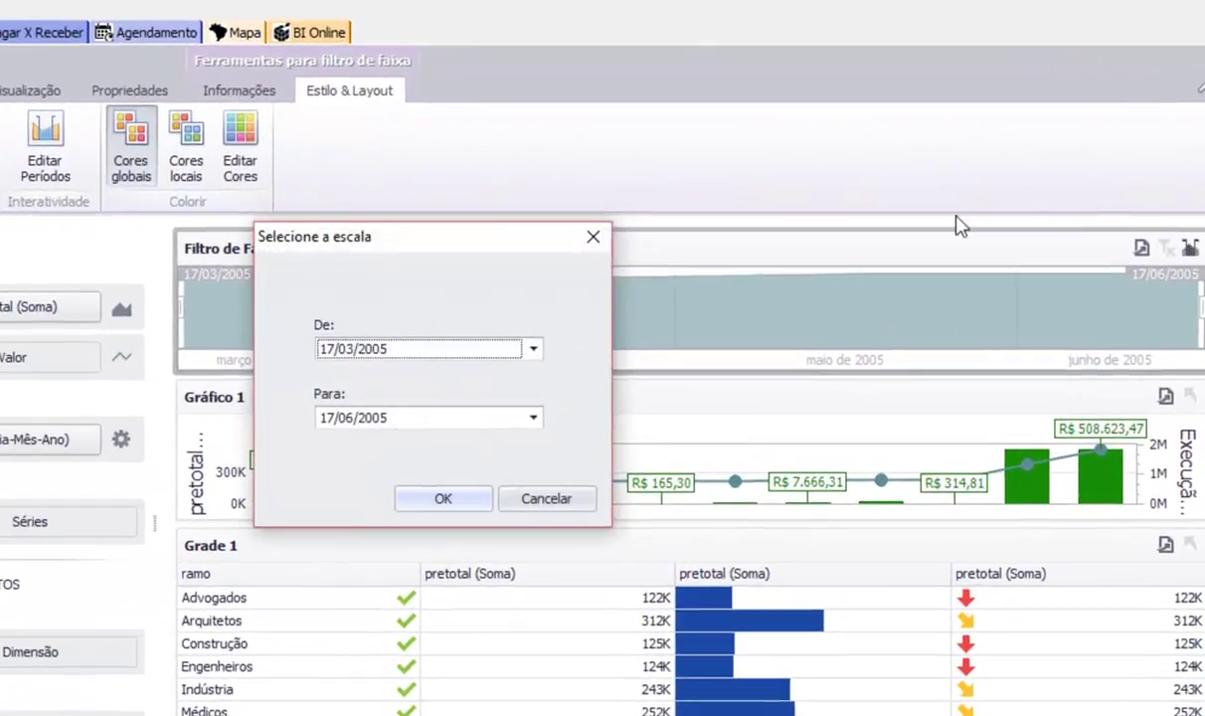
left_click(533, 350)
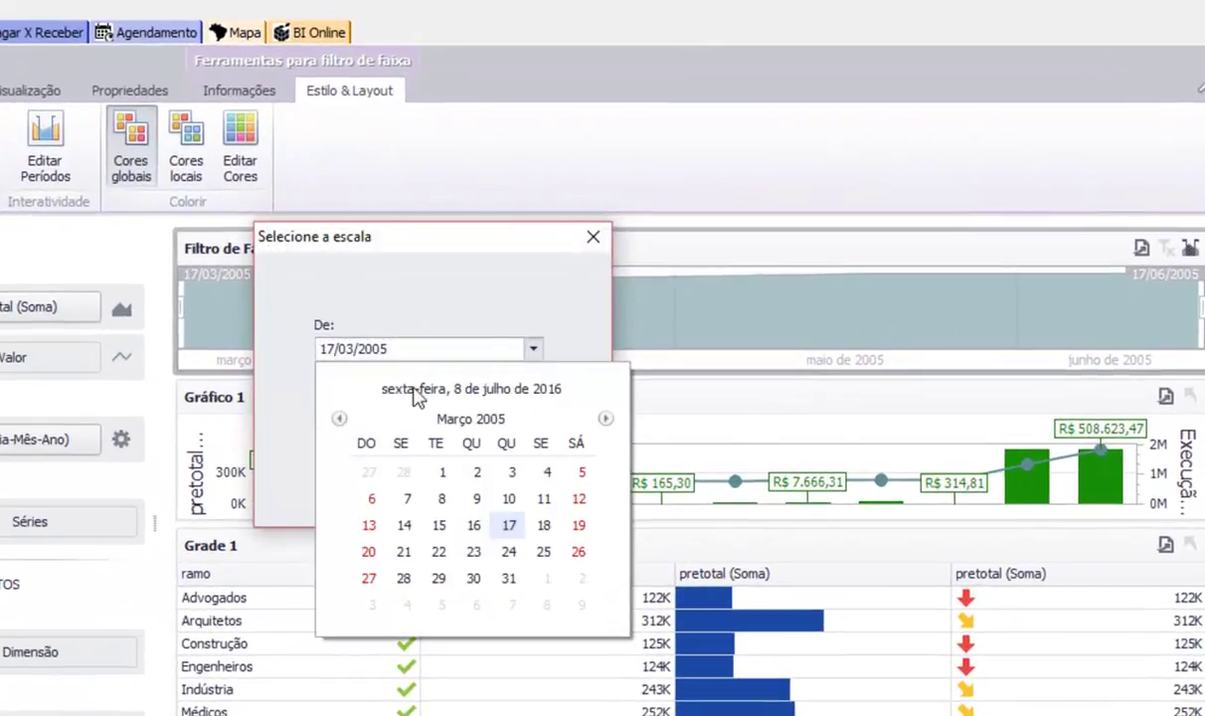
left_click(445, 474)
left_click(443, 500)
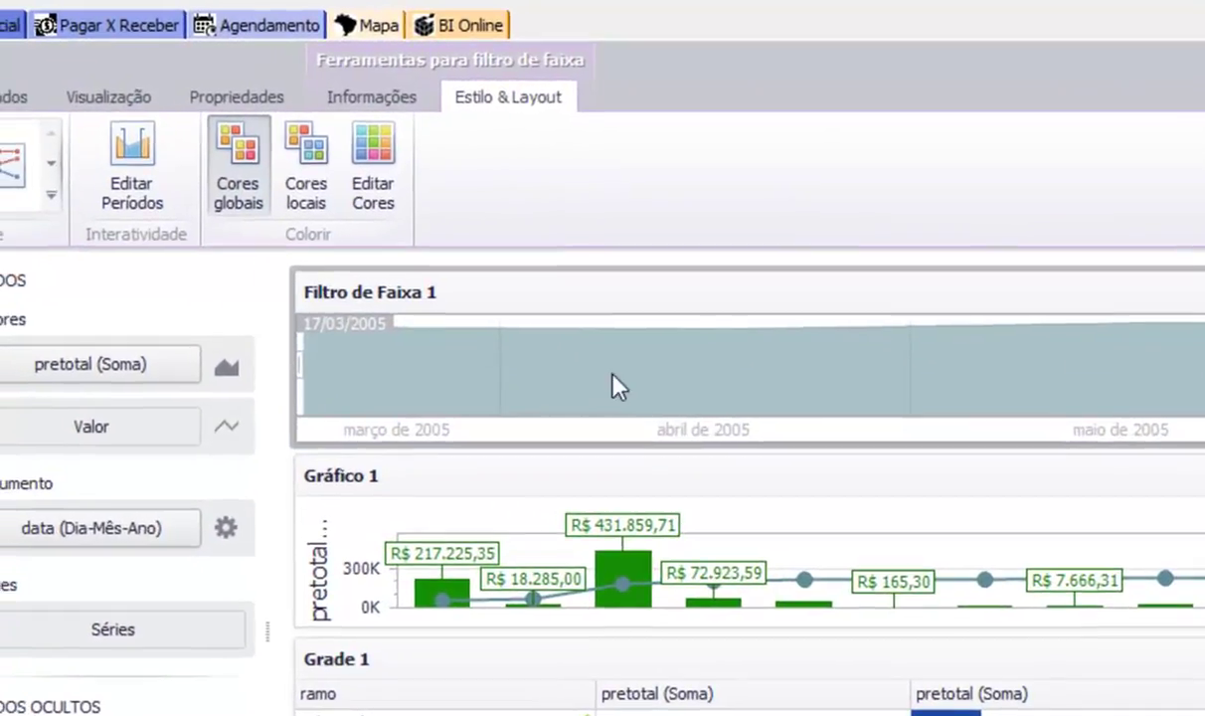
Step: Test the range filter with the ranges 09/04/2005 to 02/05/2005, 13/05/2005 to 31/05/2005, and 05/04/2005 to 13/04/2005
left_click(436, 323)
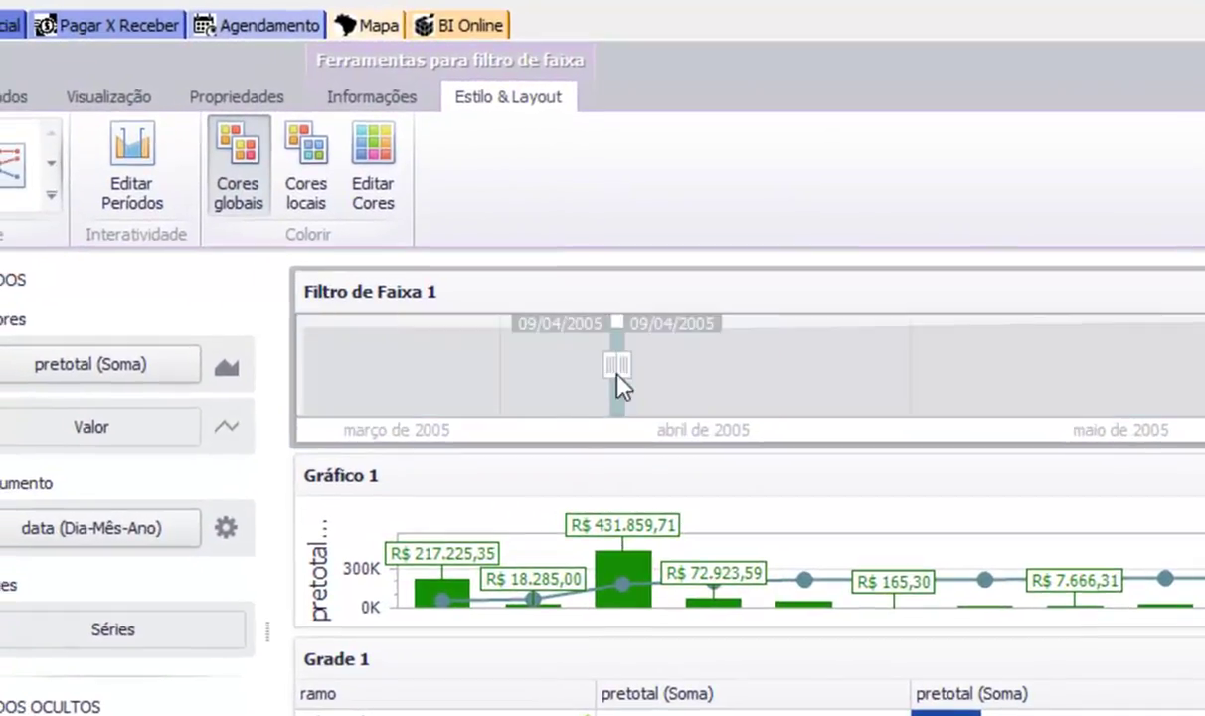
left_click_drag(624, 366, 944, 351)
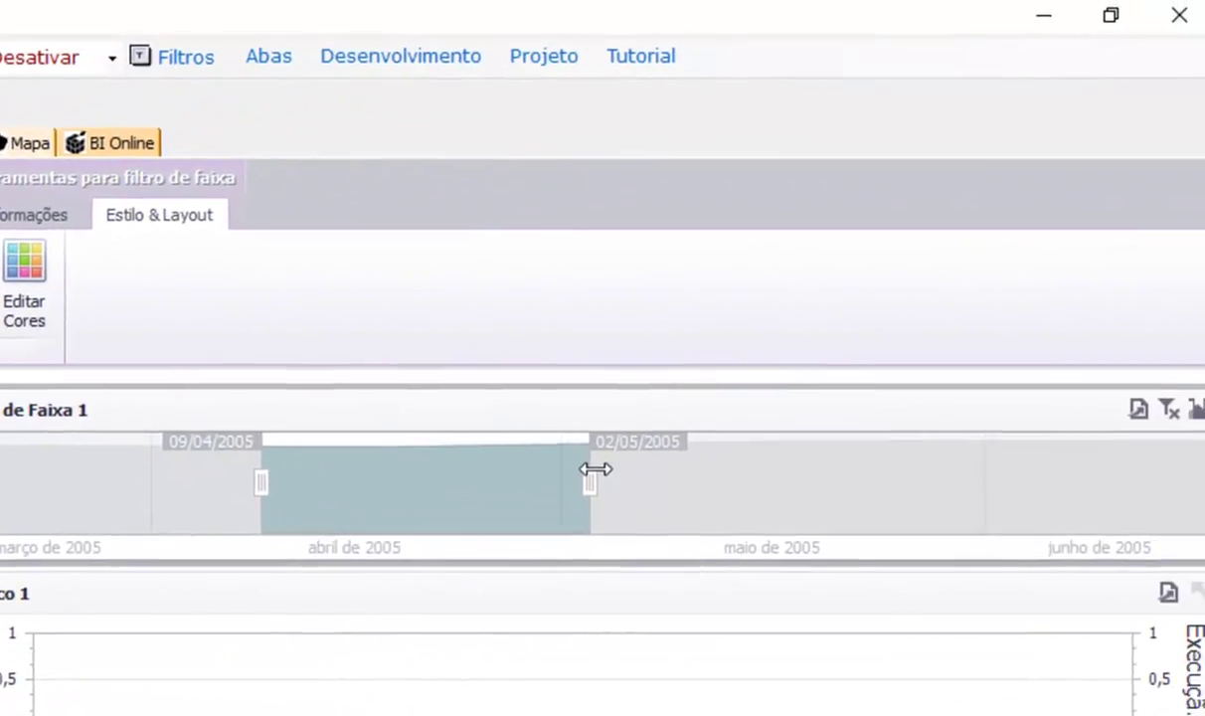
left_click(985, 477)
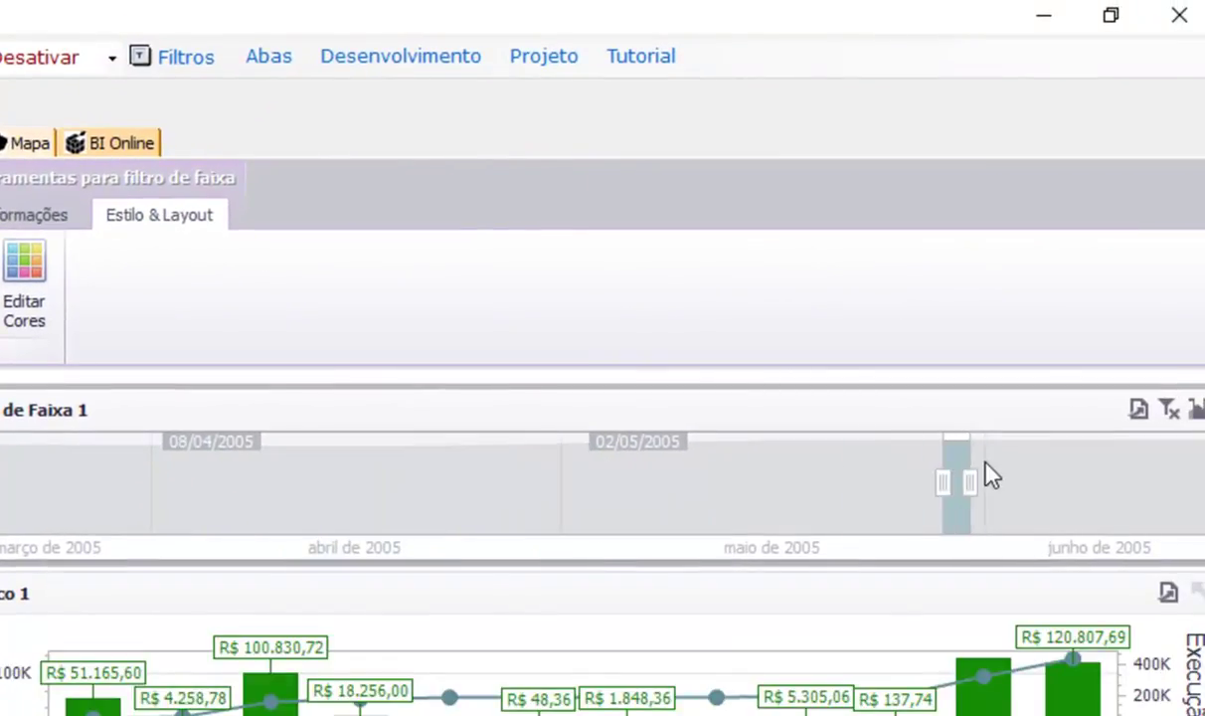
left_click_drag(972, 475, 726, 477)
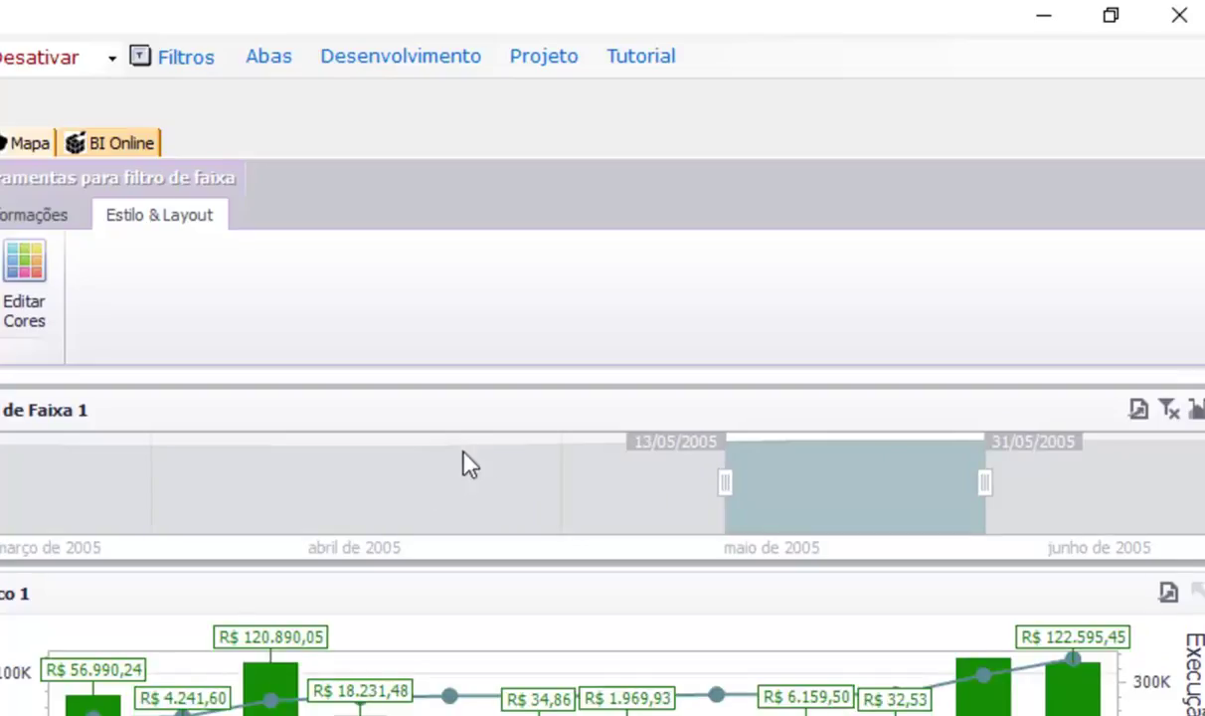
left_click(211, 485)
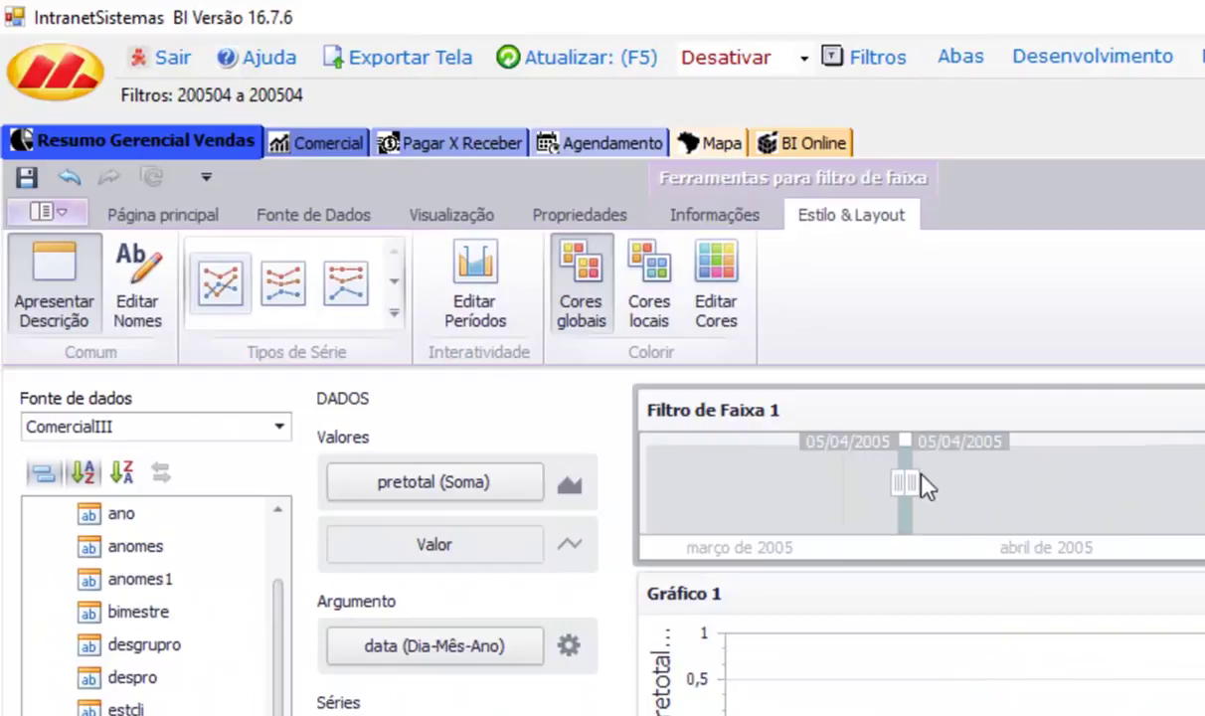
left_click_drag(923, 484, 1028, 476)
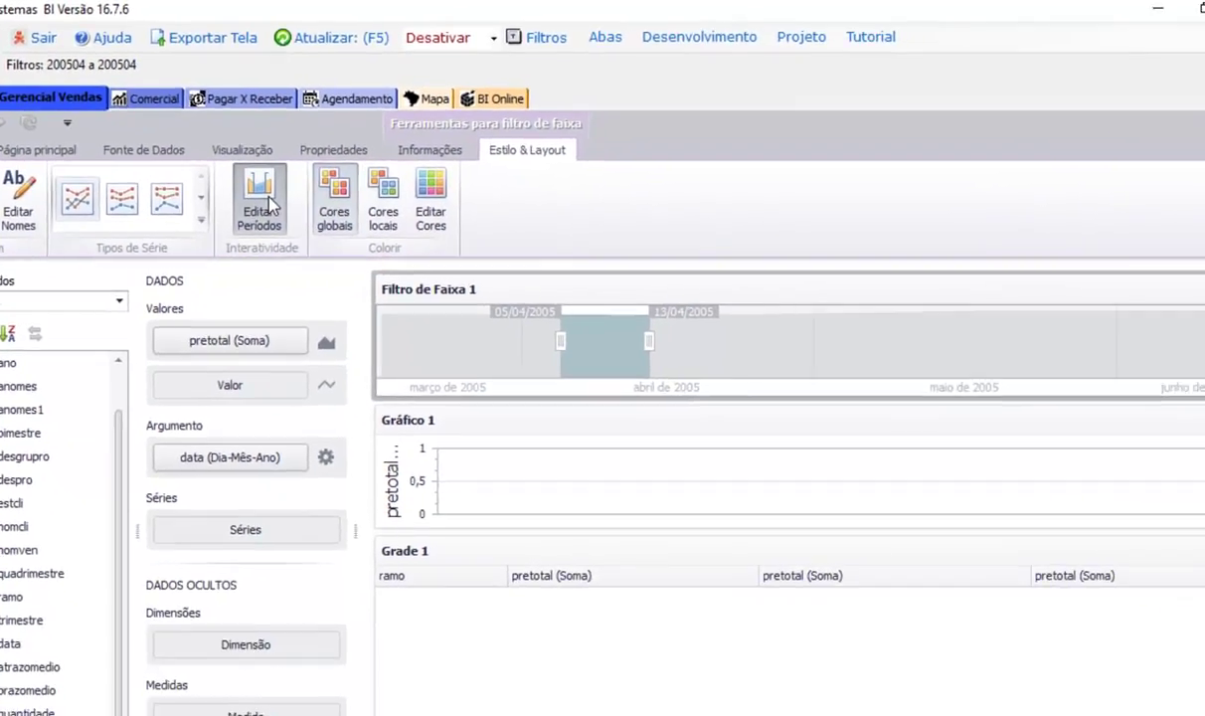
Step: Open the range filter's period editor and add the Mês Atual period
left_click(436, 268)
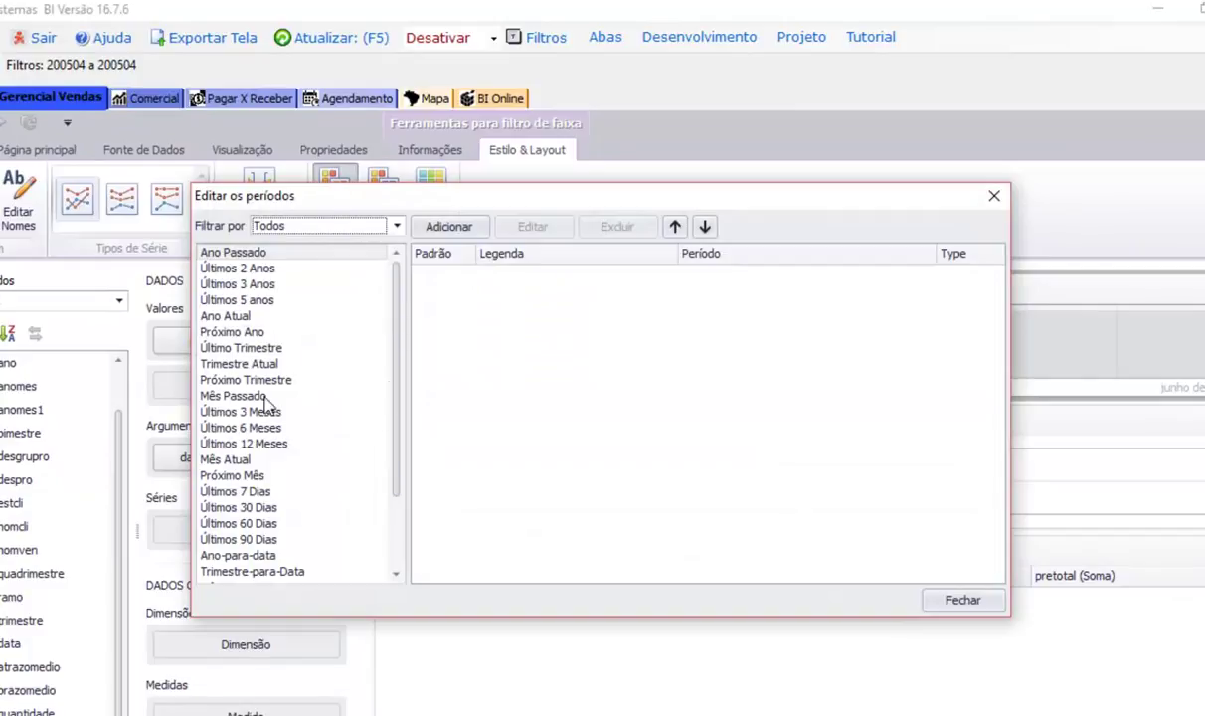
left_click(257, 461)
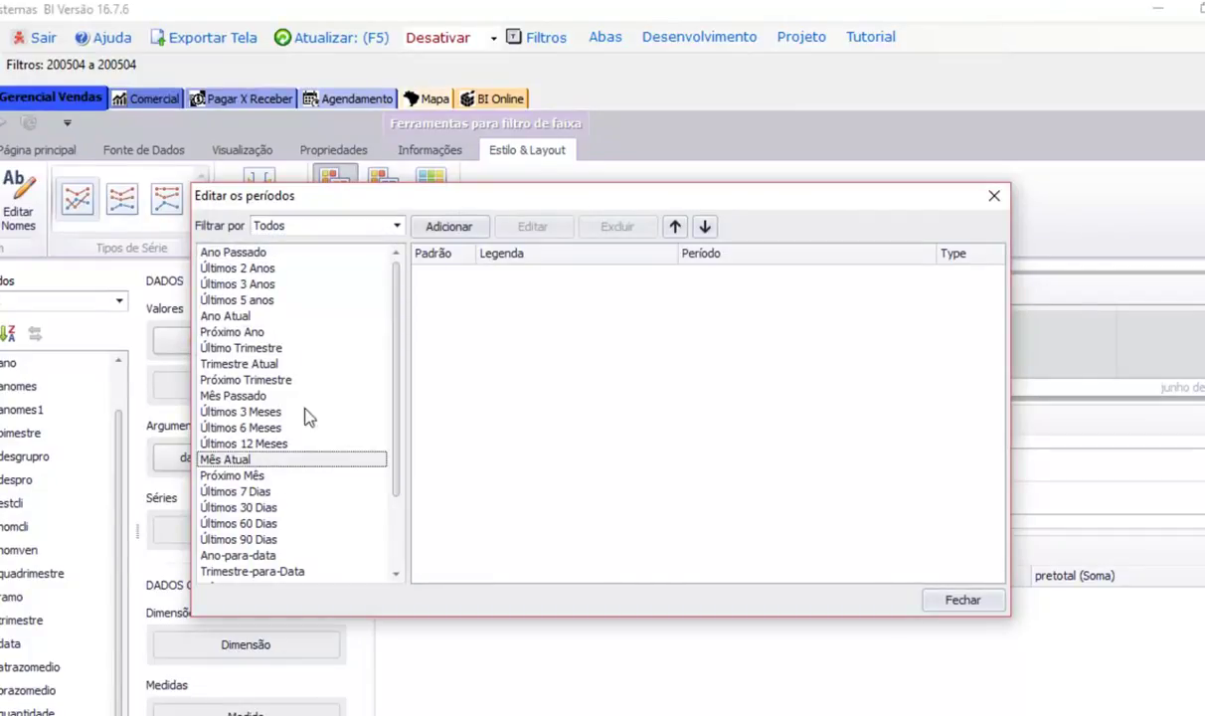
left_click(450, 228)
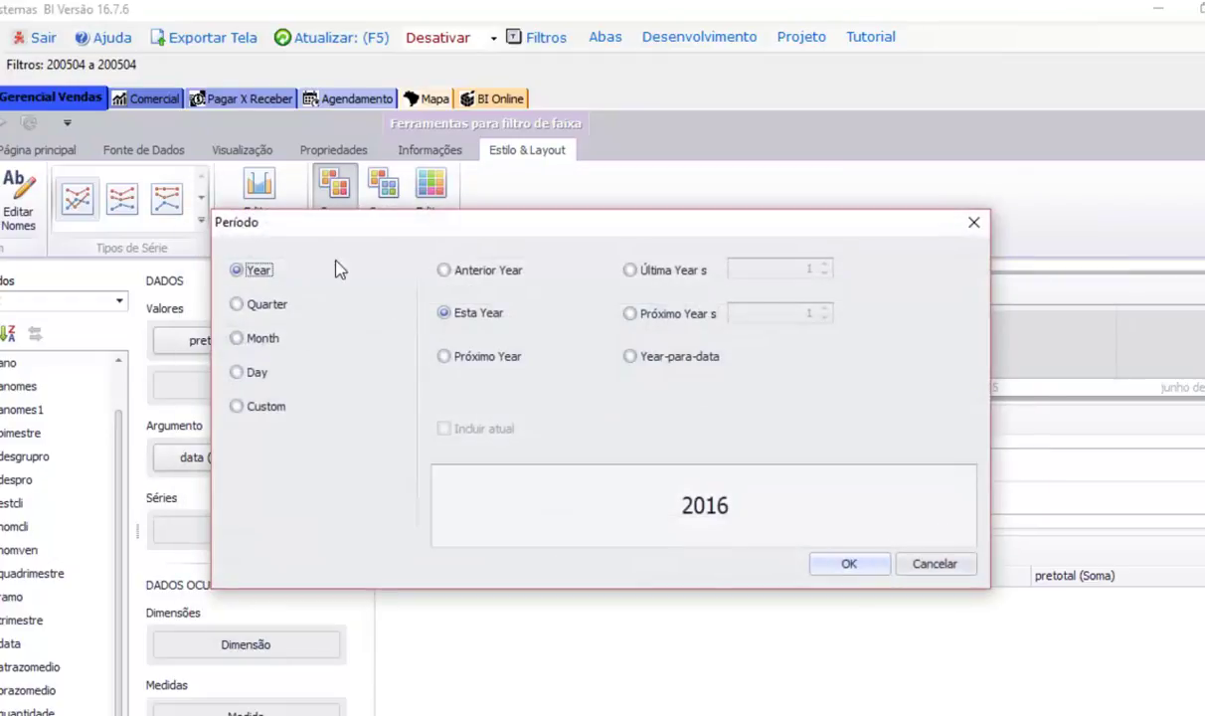
key("Return")
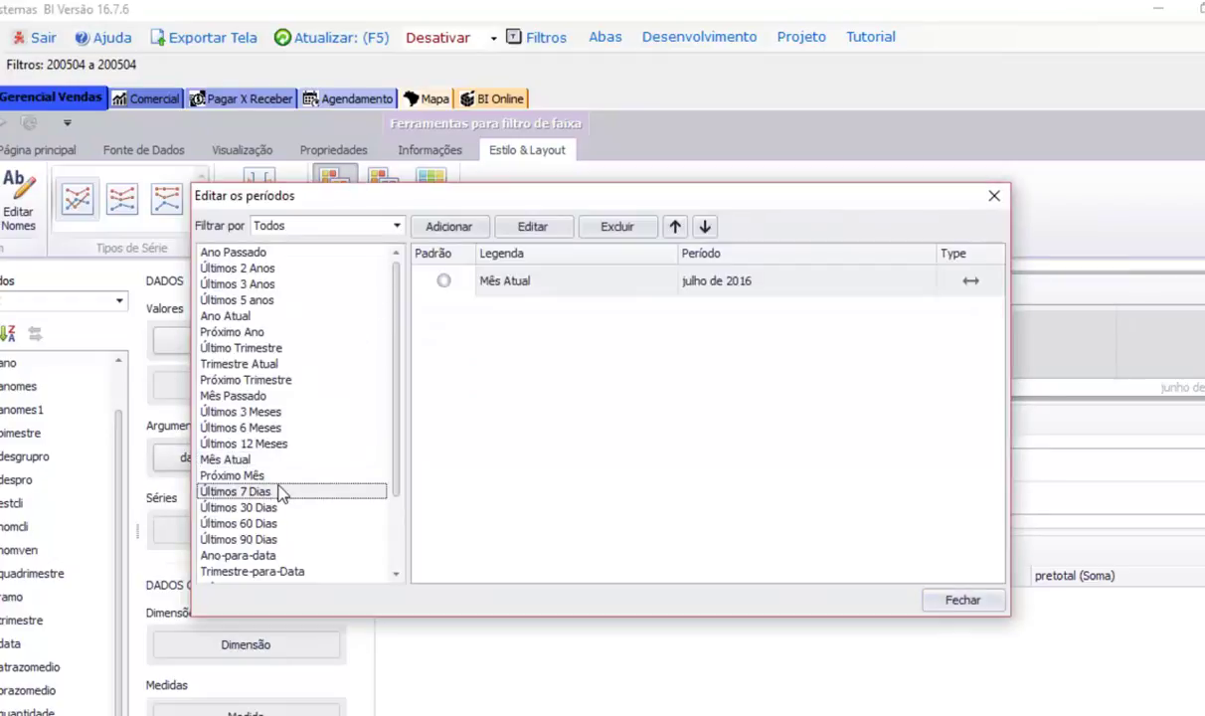
Step: Add the periods Últimos 7 Dias, Hoje and Próximos 7 Dias, and make Últimos 7 Dias the default
double_click(271, 494)
left_click_drag(396, 420, 398, 519)
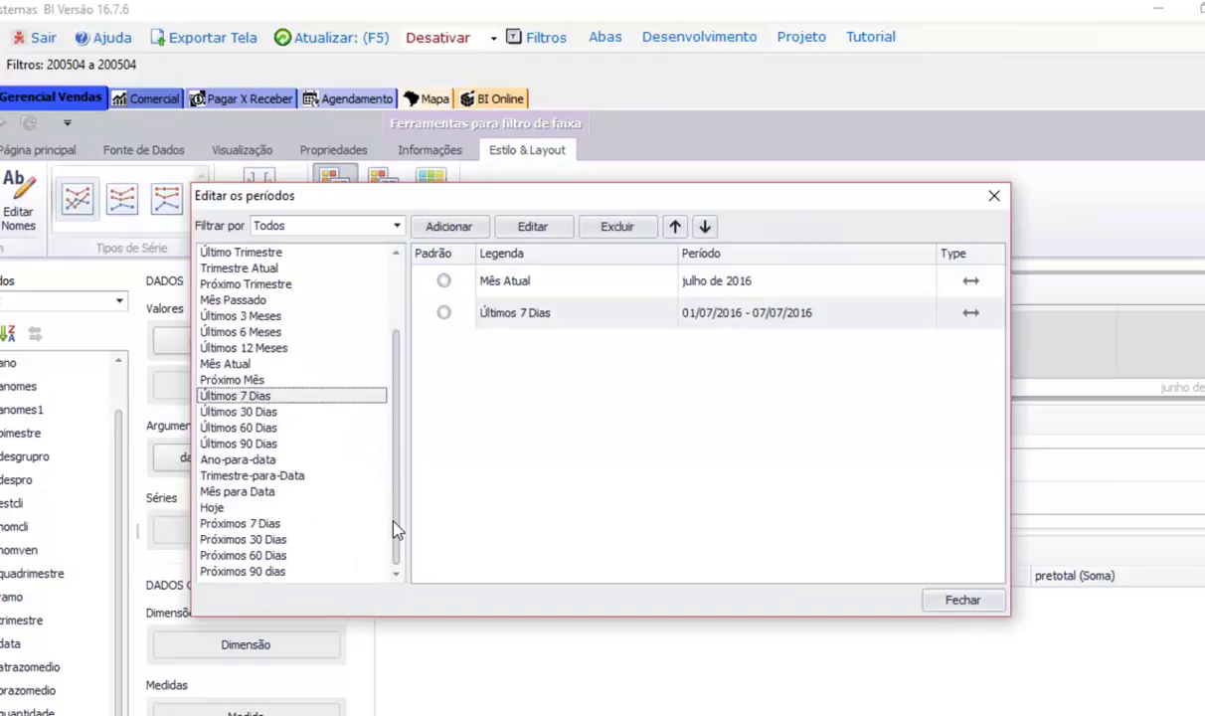
double_click(213, 507)
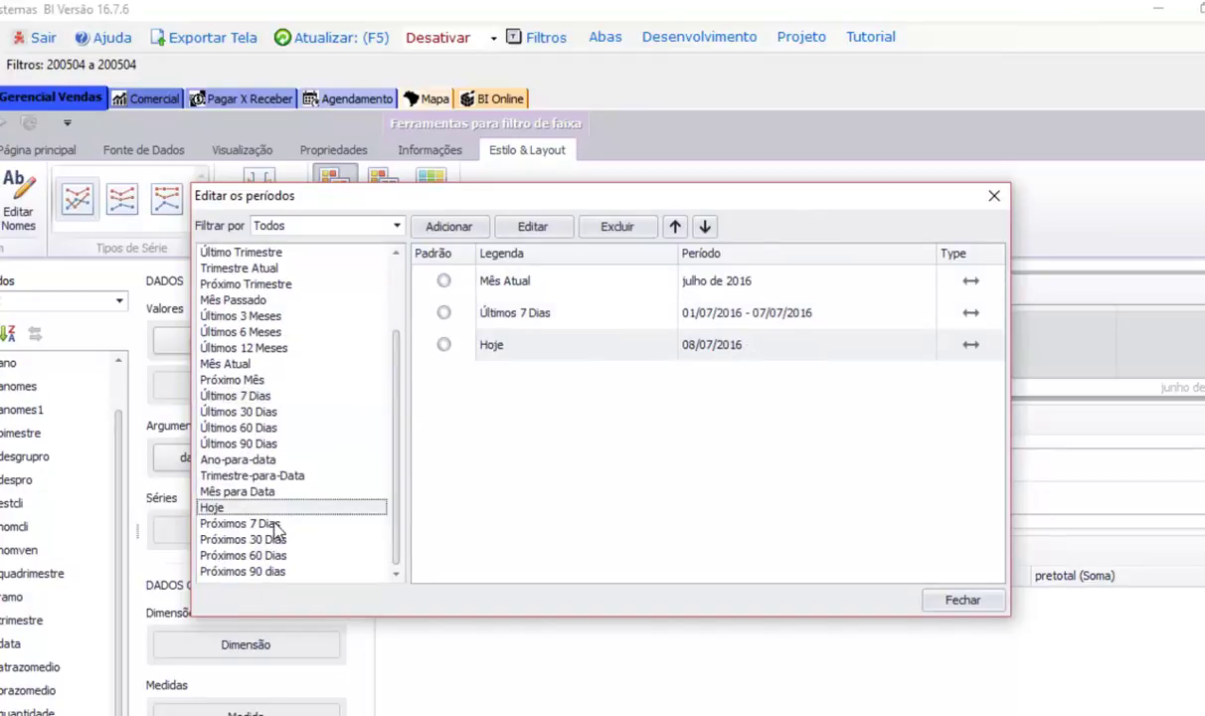
double_click(270, 524)
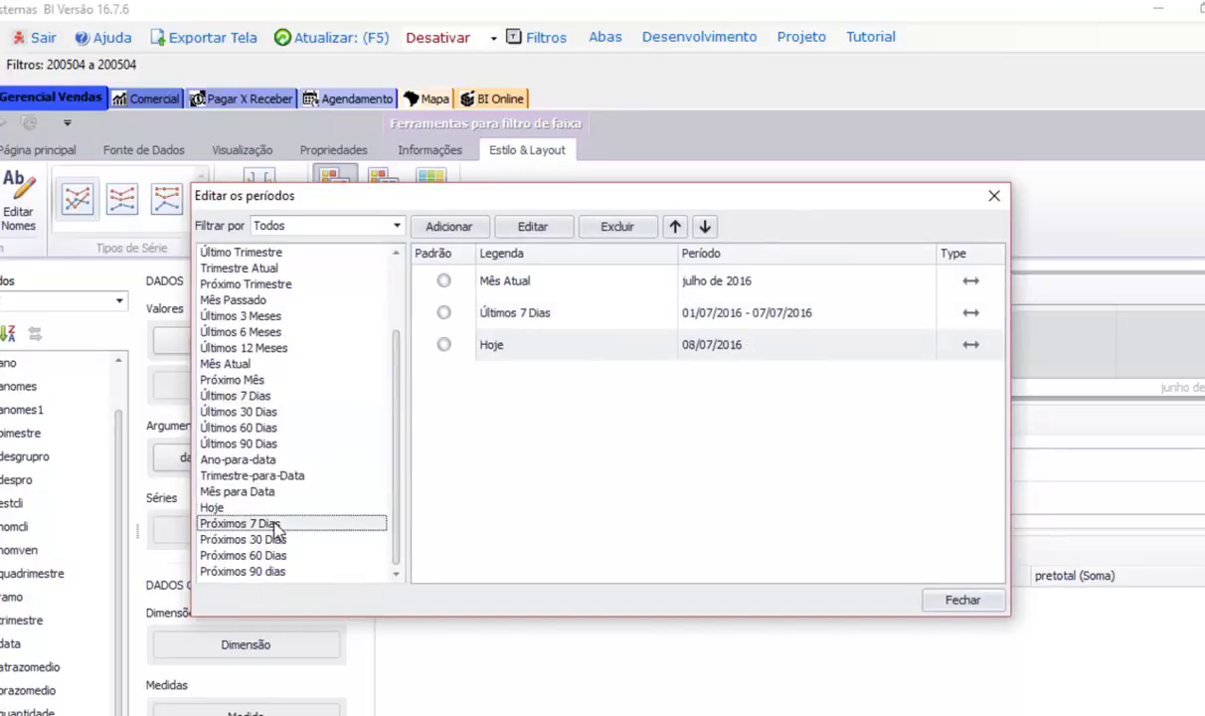
left_click(444, 313)
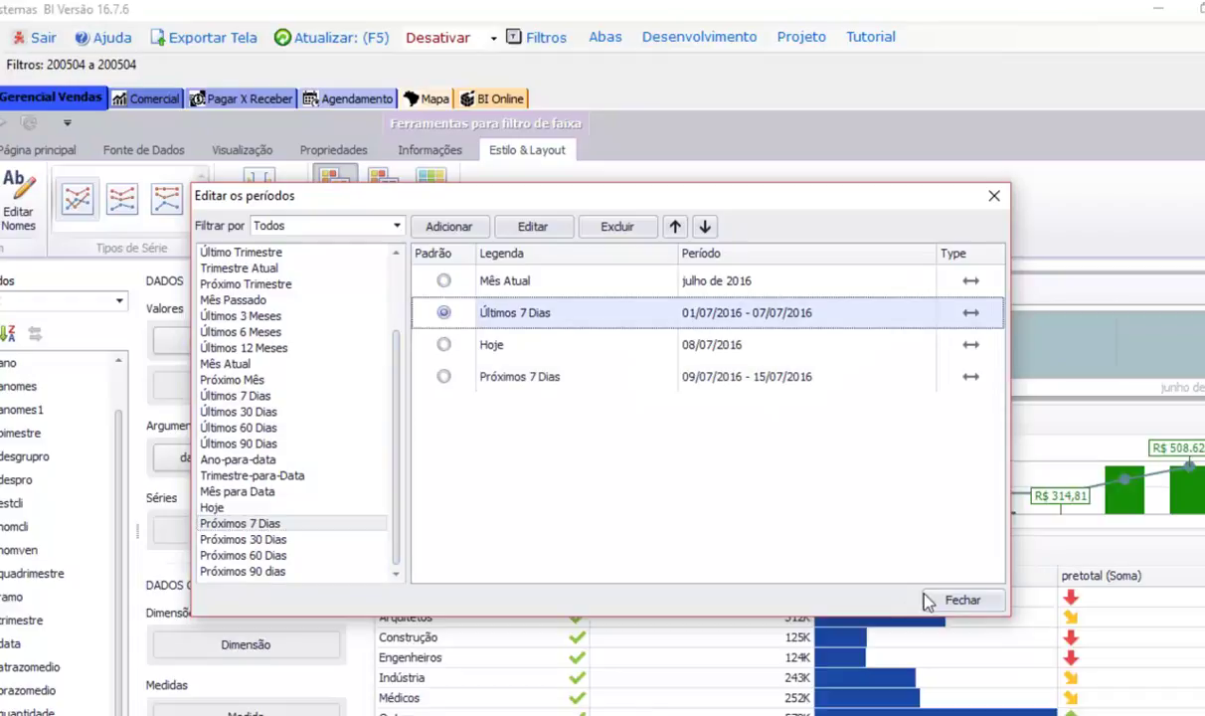
left_click(925, 598)
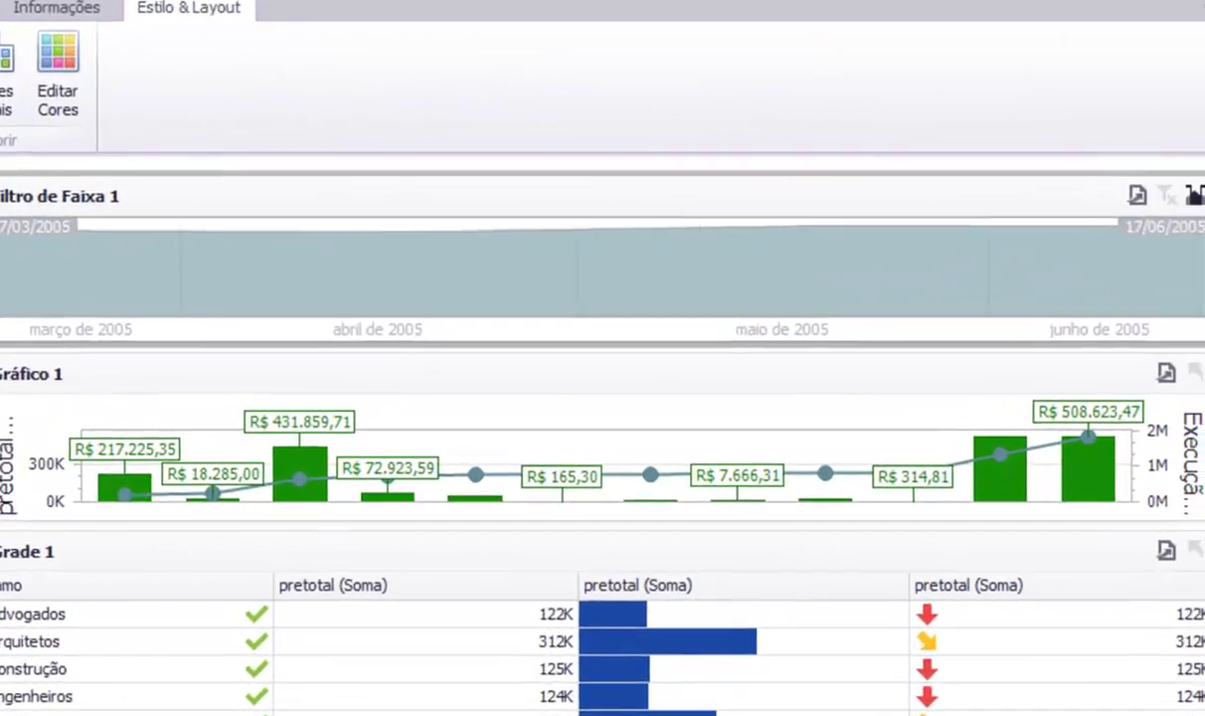
Step: Test the range filter with the predefined periods Mês Atual, Próximos 7 Dias and Hoje
left_click(1193, 195)
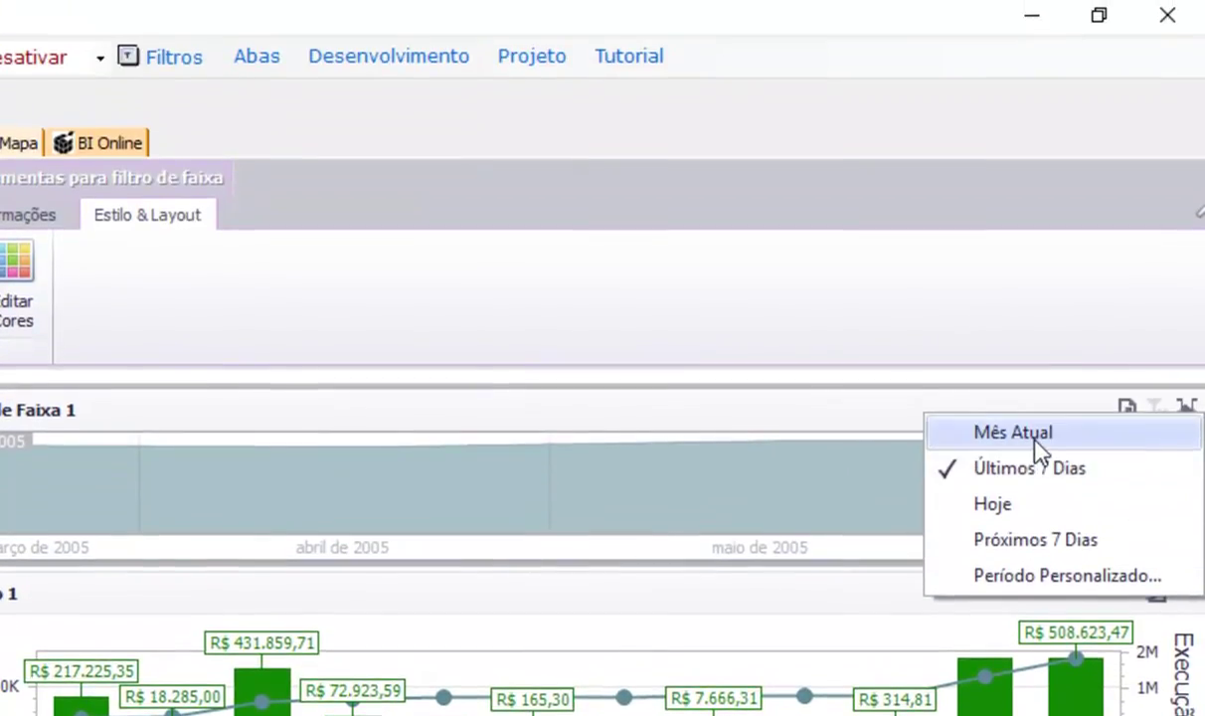
left_click(1035, 440)
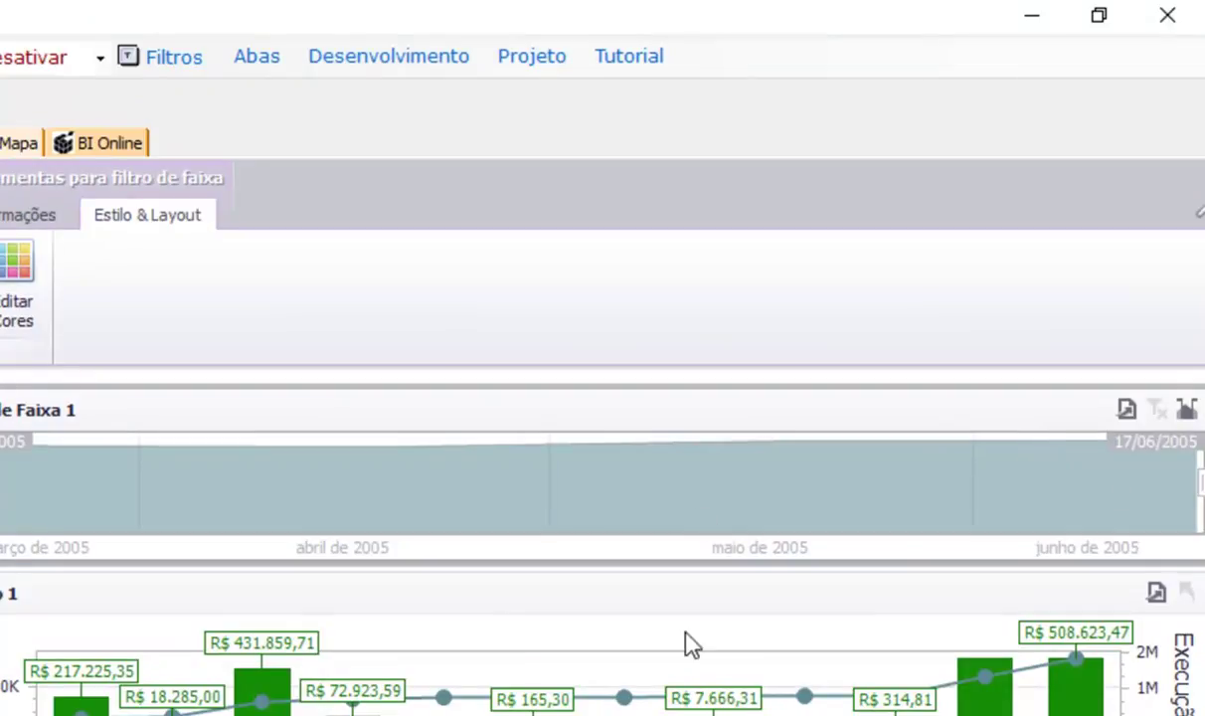
left_click(1190, 410)
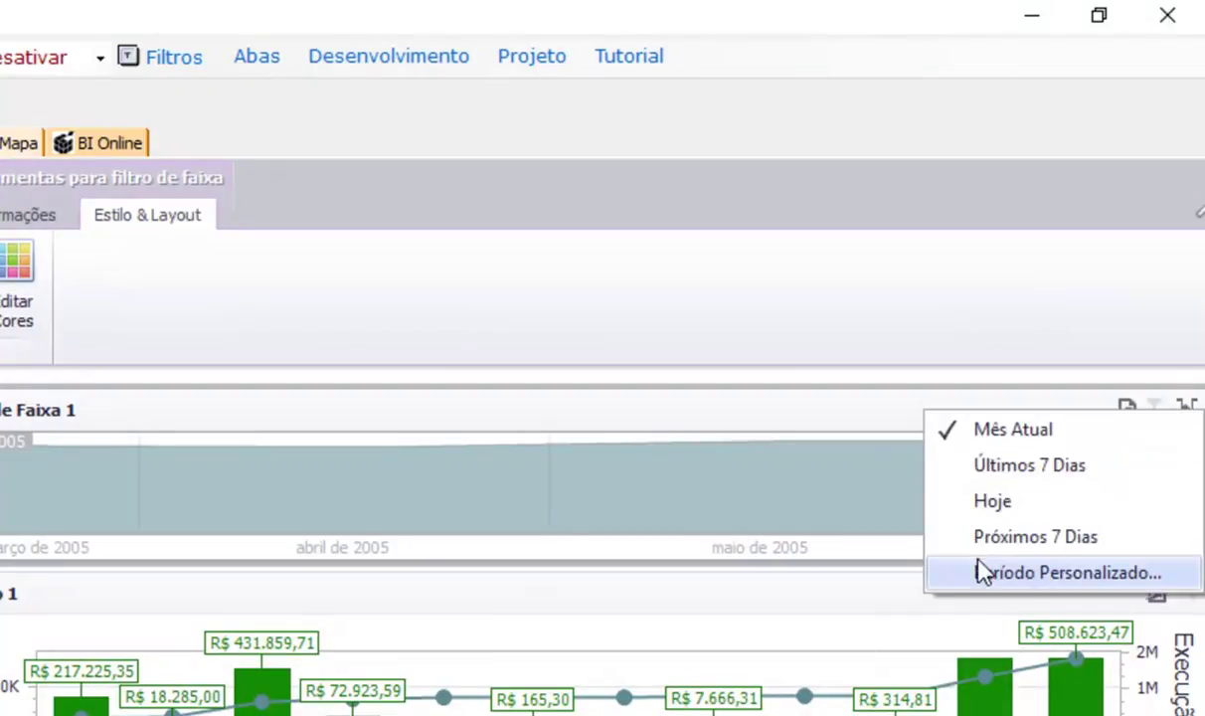
left_click(995, 538)
left_click(1189, 410)
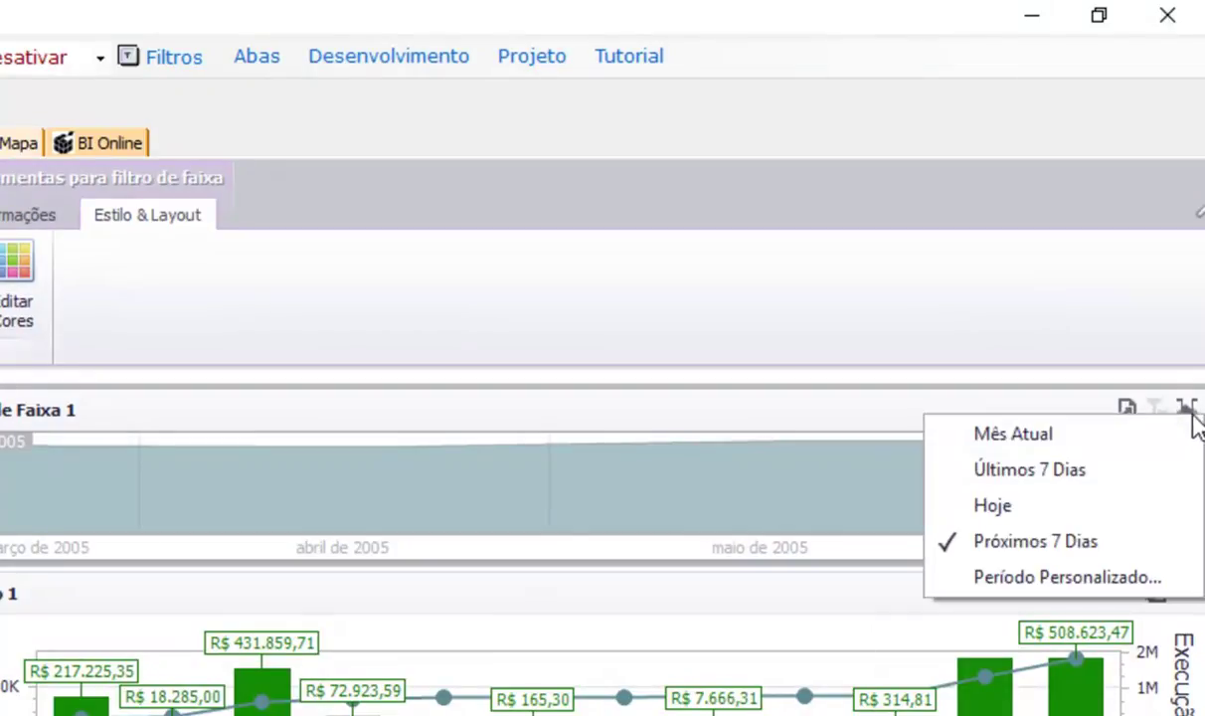
left_click(1025, 504)
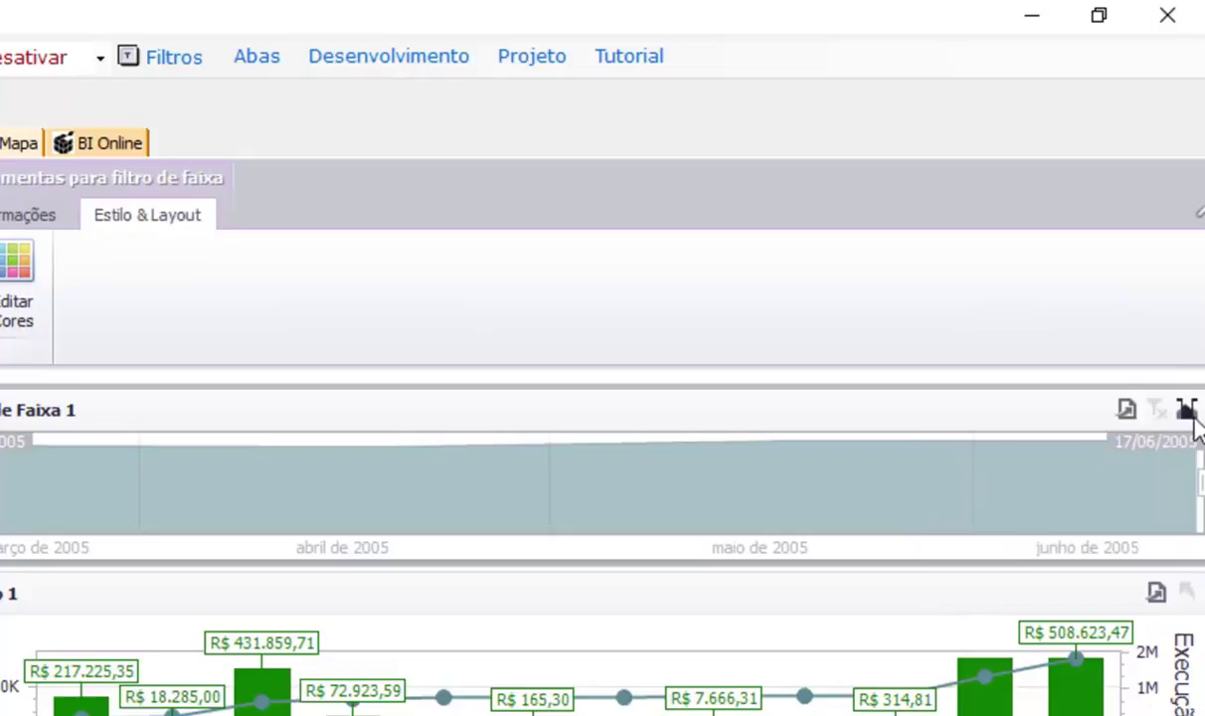
Step: Open the range filter's Período Personalizado dialog to view its start and end dates, and close it without applying a range
left_click(1189, 411)
left_click(1070, 570)
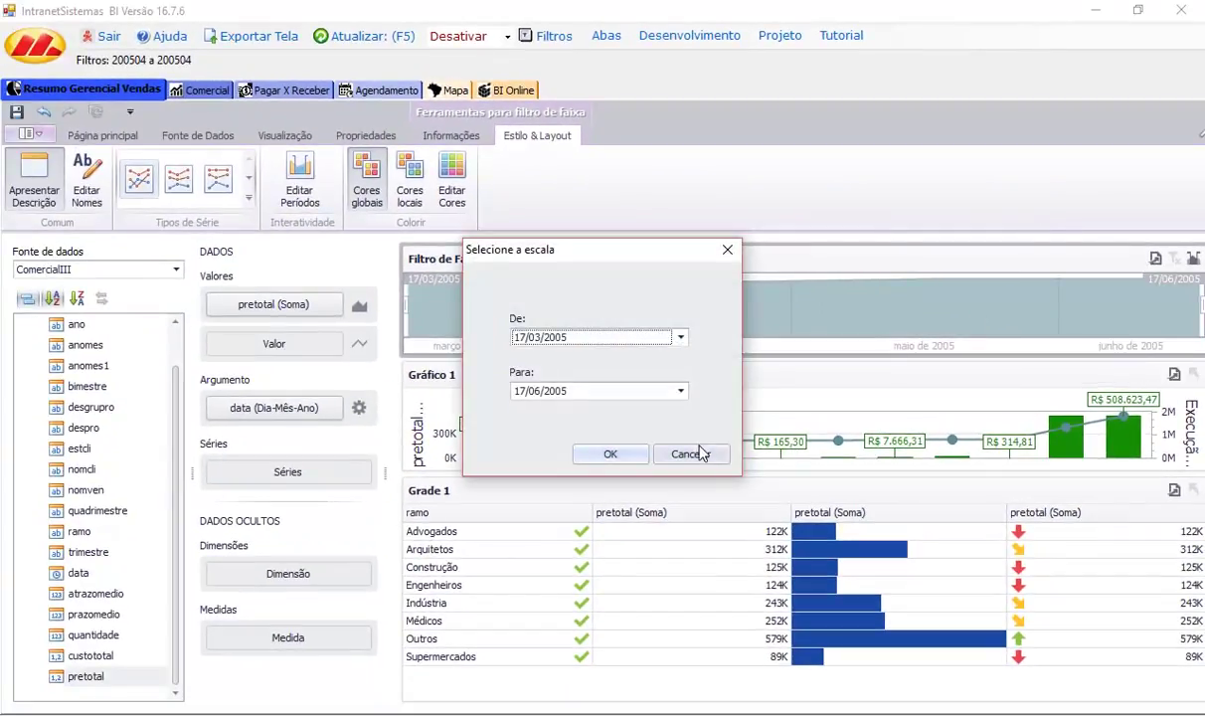
left_click(701, 453)
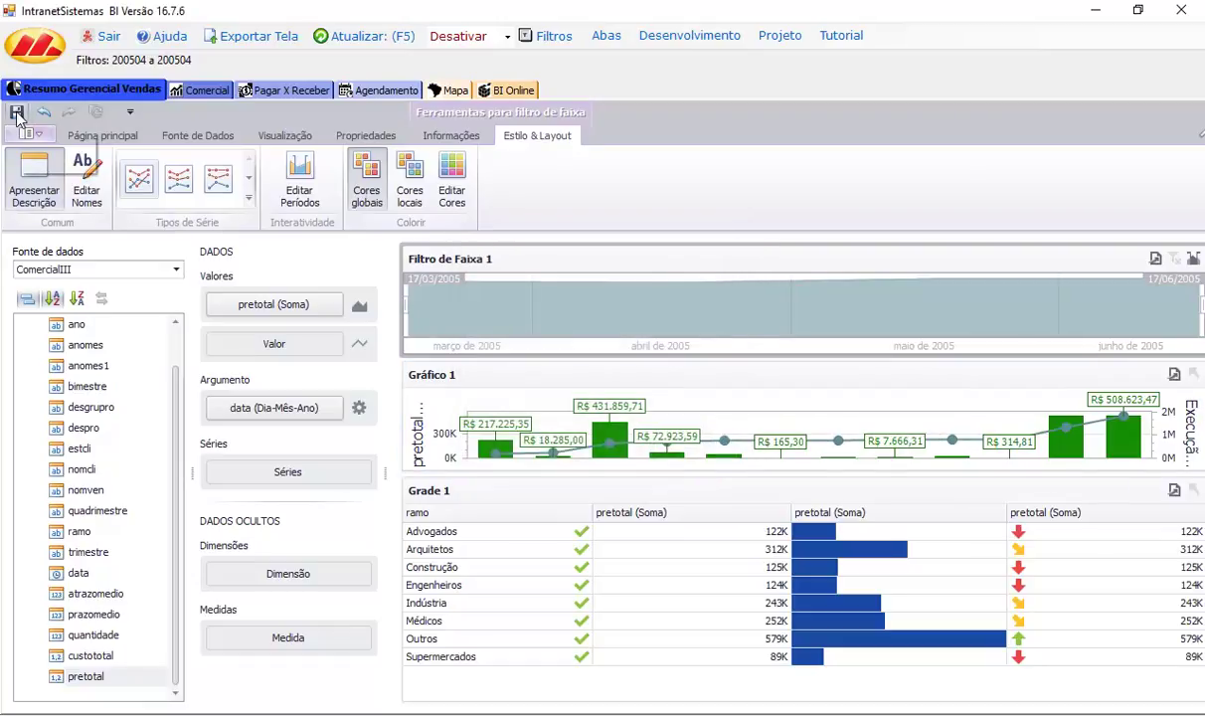
Step: Switch to the Mapa dashboard and filter it by the largest municipality bubble, the blue bubble overlapping it and CATIGUA on the map
left_click(102, 136)
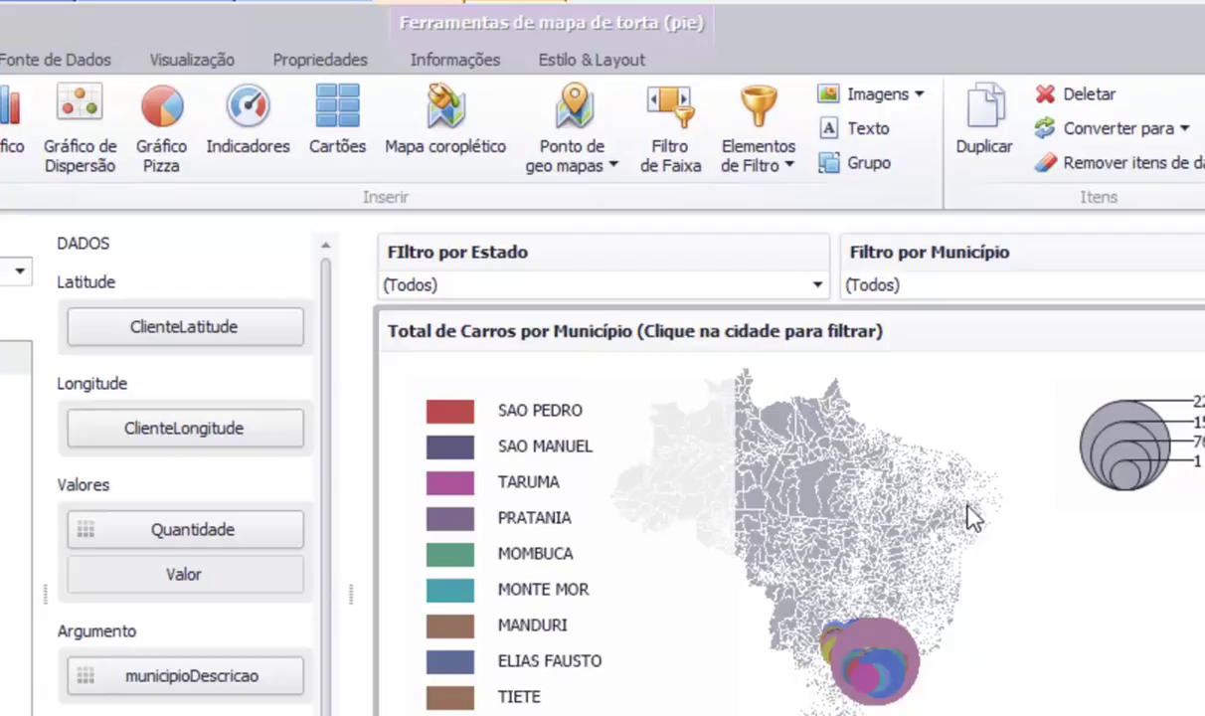
left_click(902, 678)
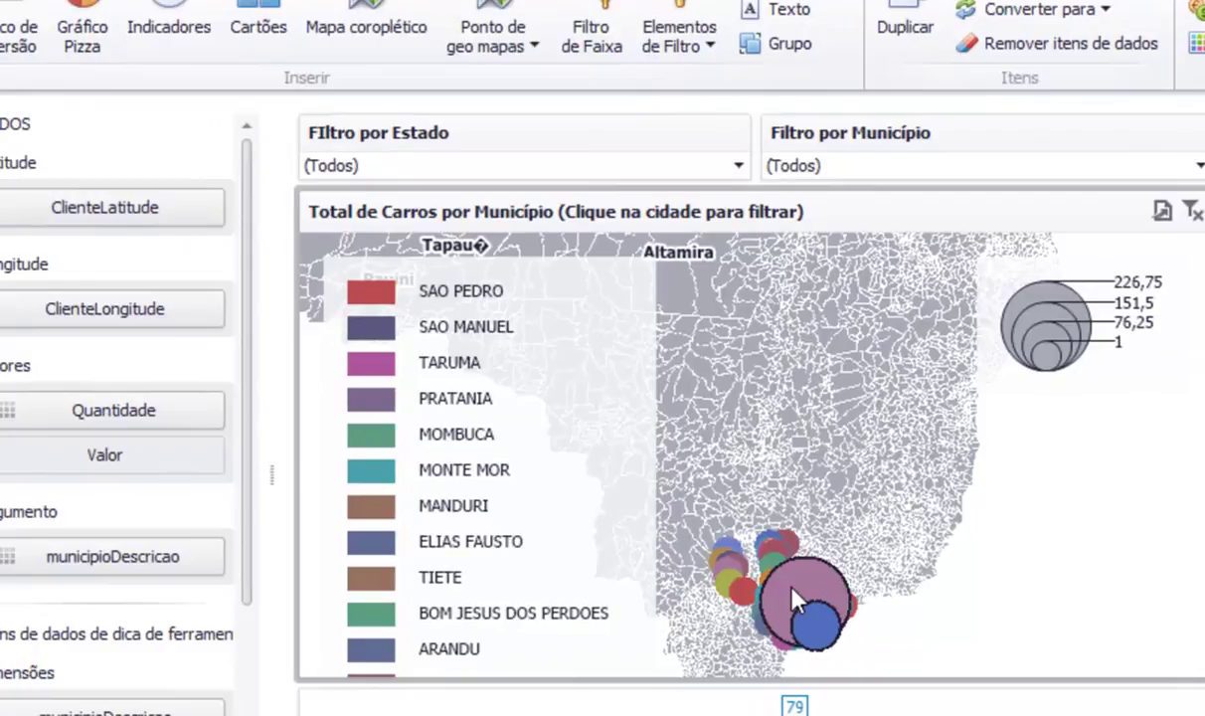
mouse_move(776, 563)
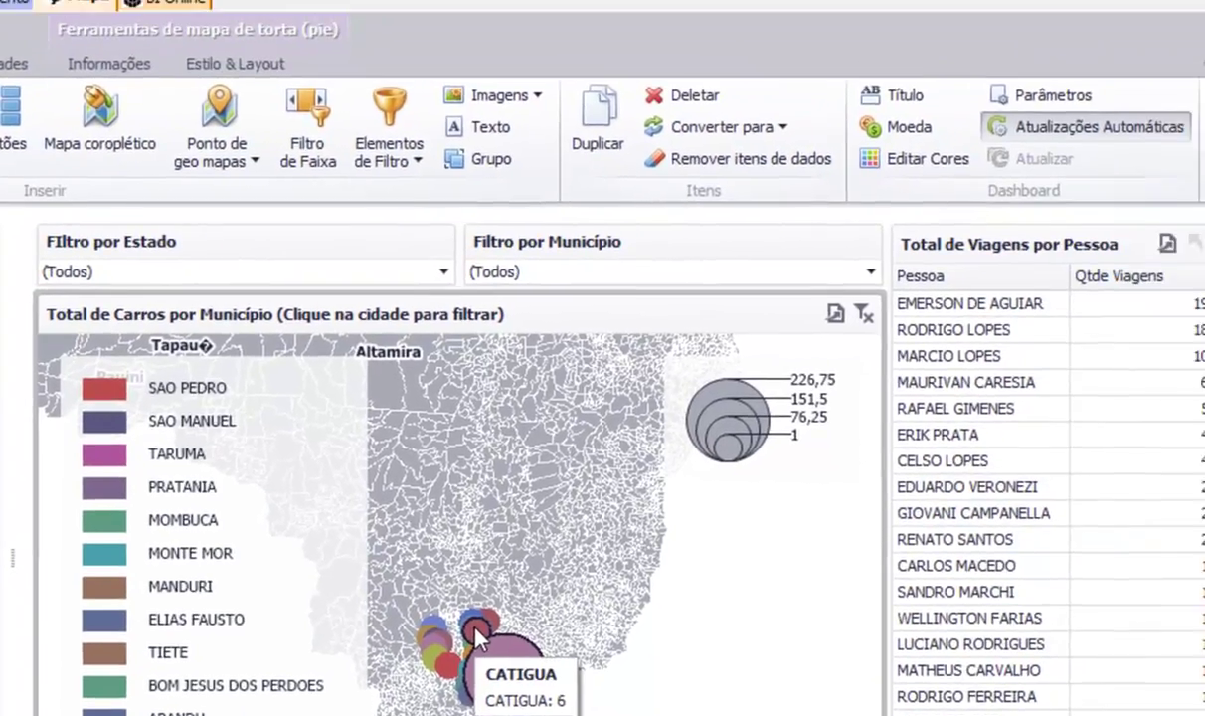
left_click(478, 633)
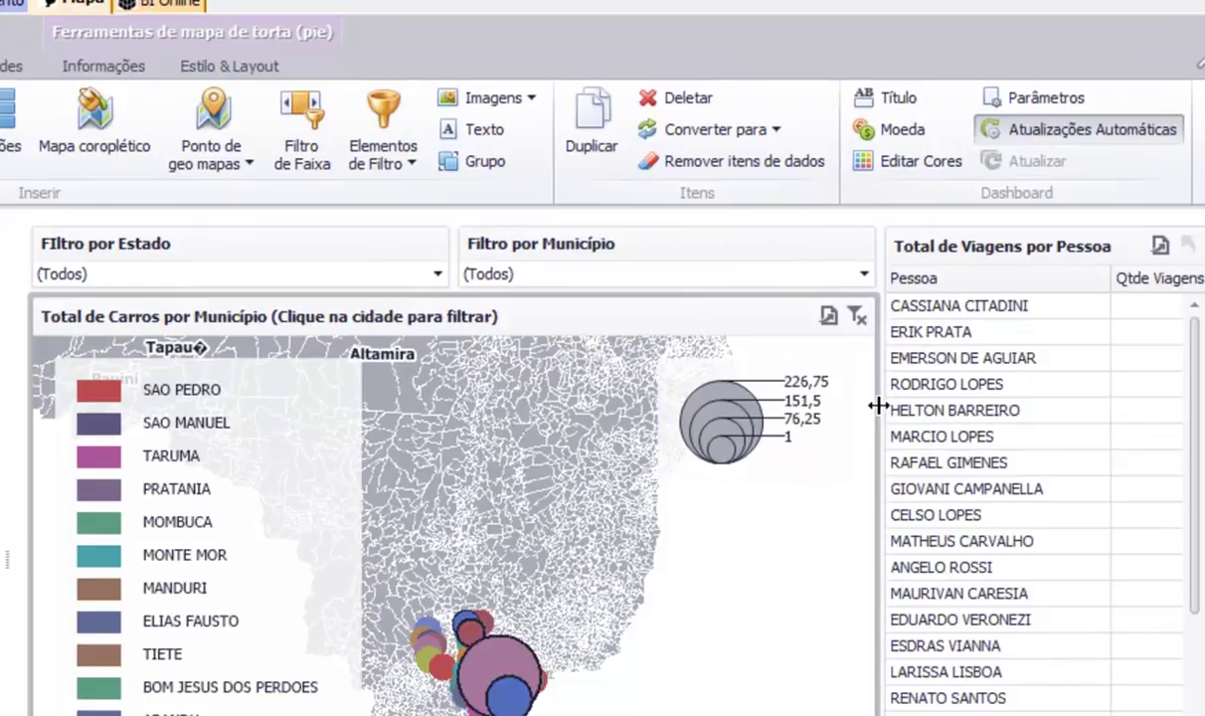
Step: Widen the Total de Viagens por Pessoa grid and drill down into the second listed person's trips by departure date
left_click_drag(879, 404, 768, 409)
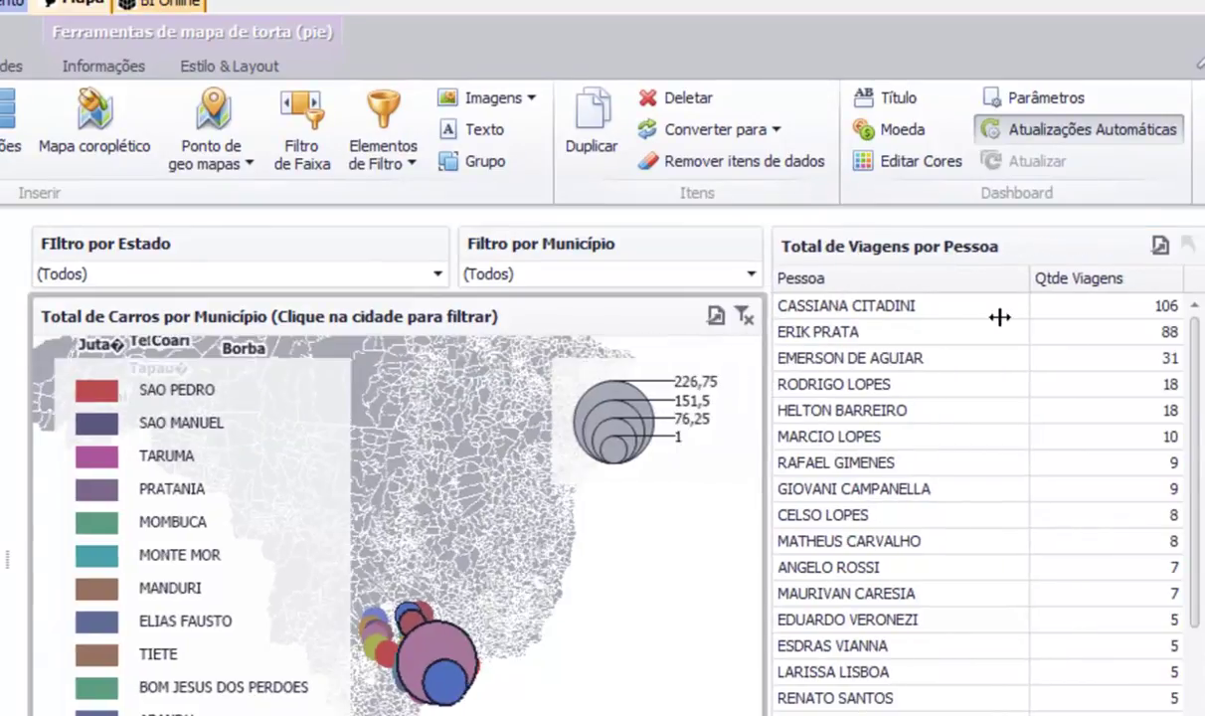
left_click_drag(1196, 353, 1193, 237)
left_click(843, 341)
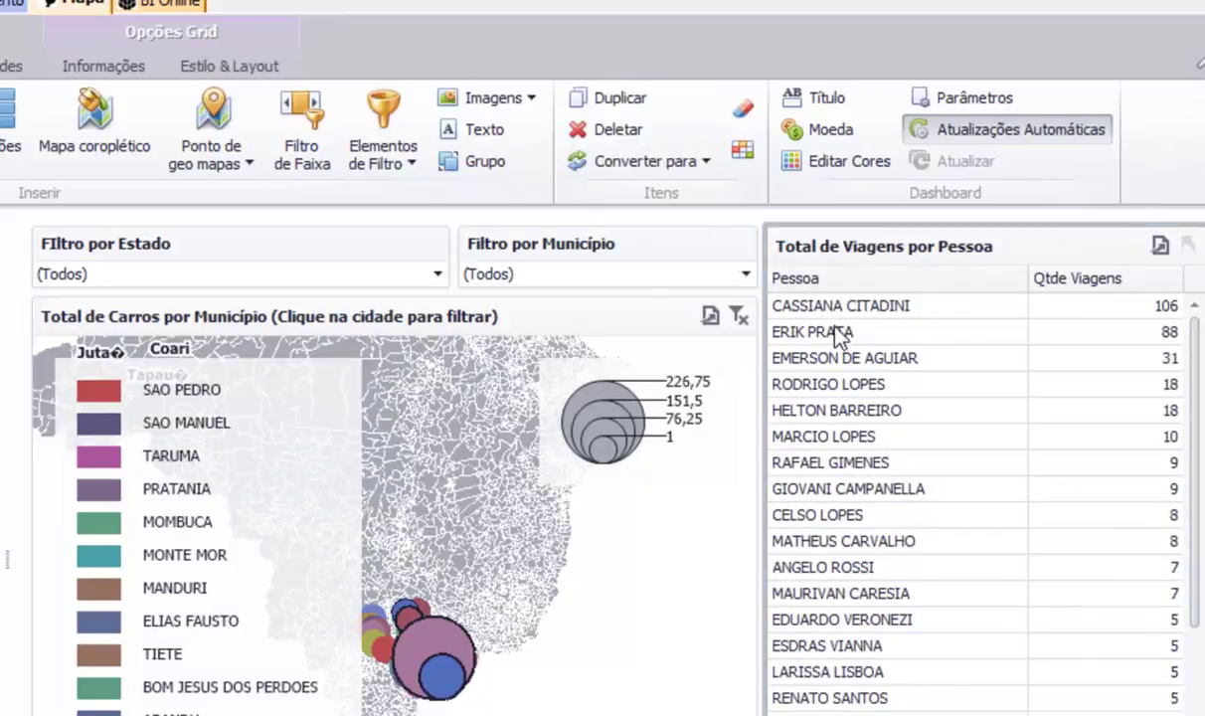
double_click(843, 336)
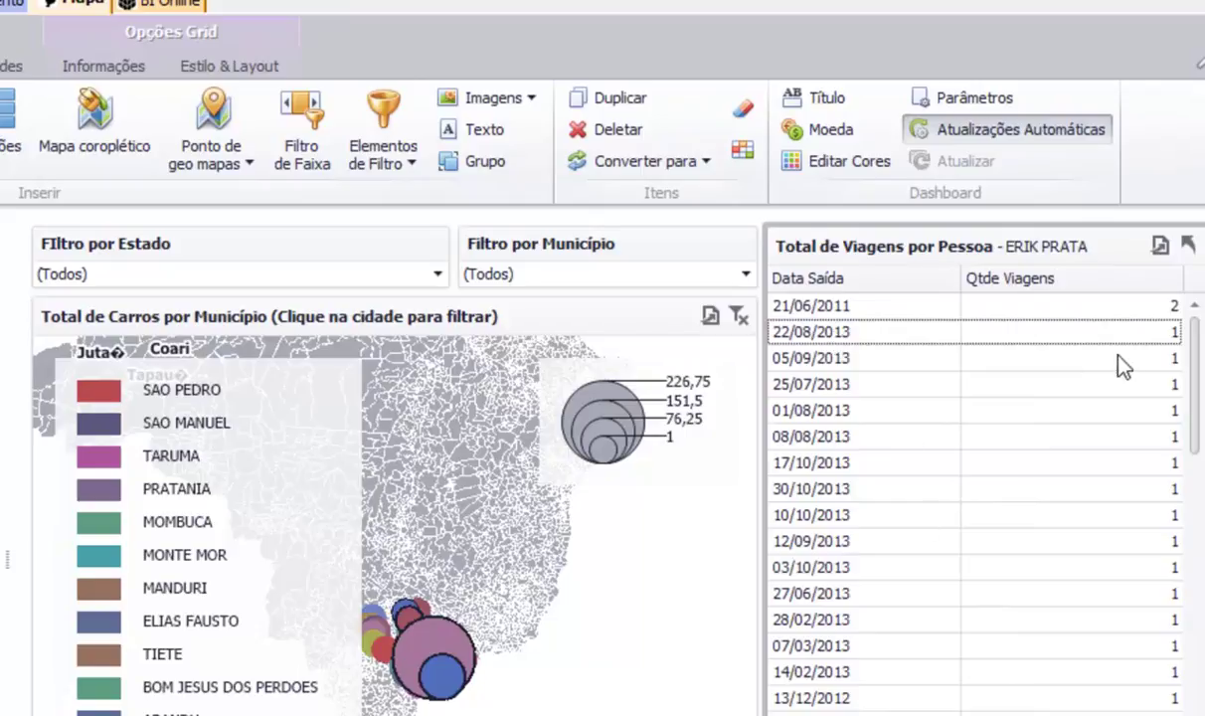
left_click_drag(1191, 374, 1194, 314)
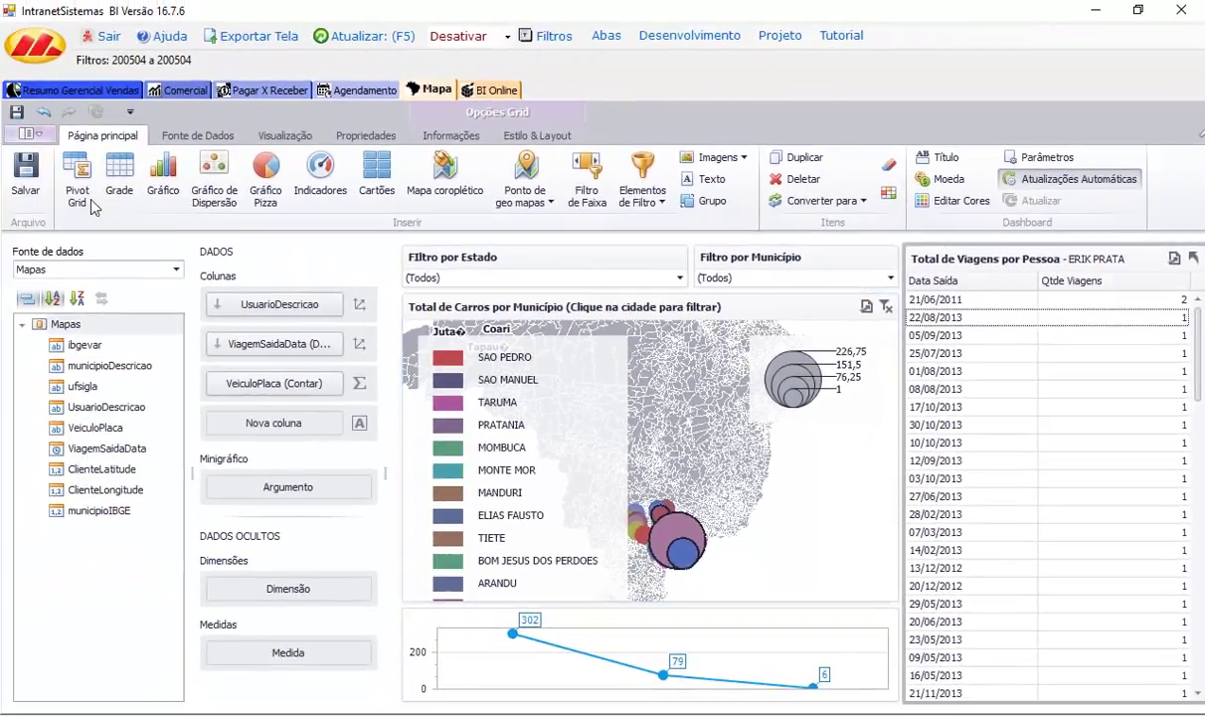